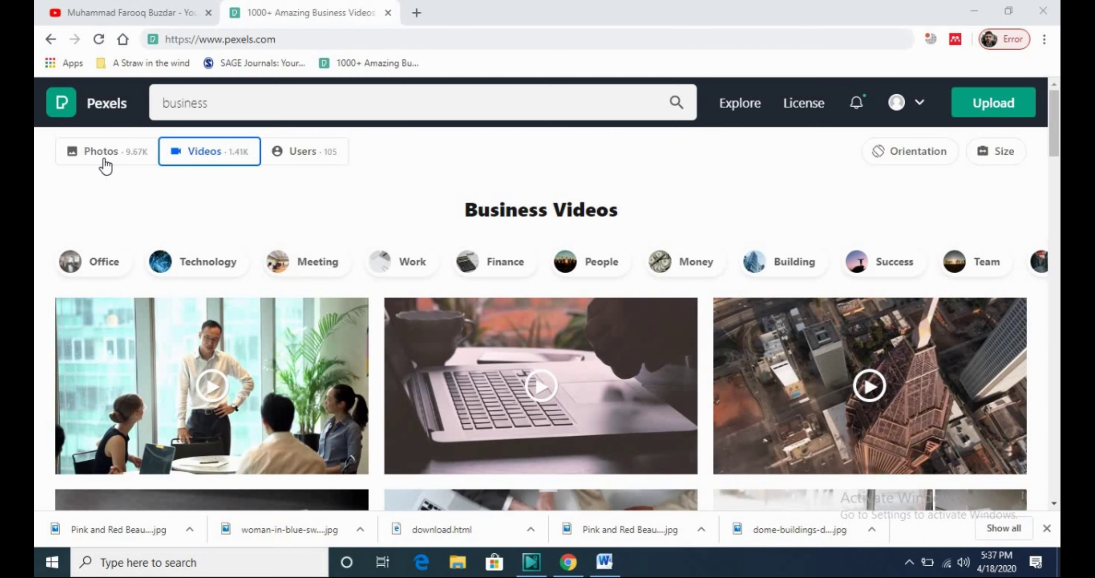
Scroll the Business Videos results and clear 'business' from the search box
drag(1056, 141, 1056, 90)
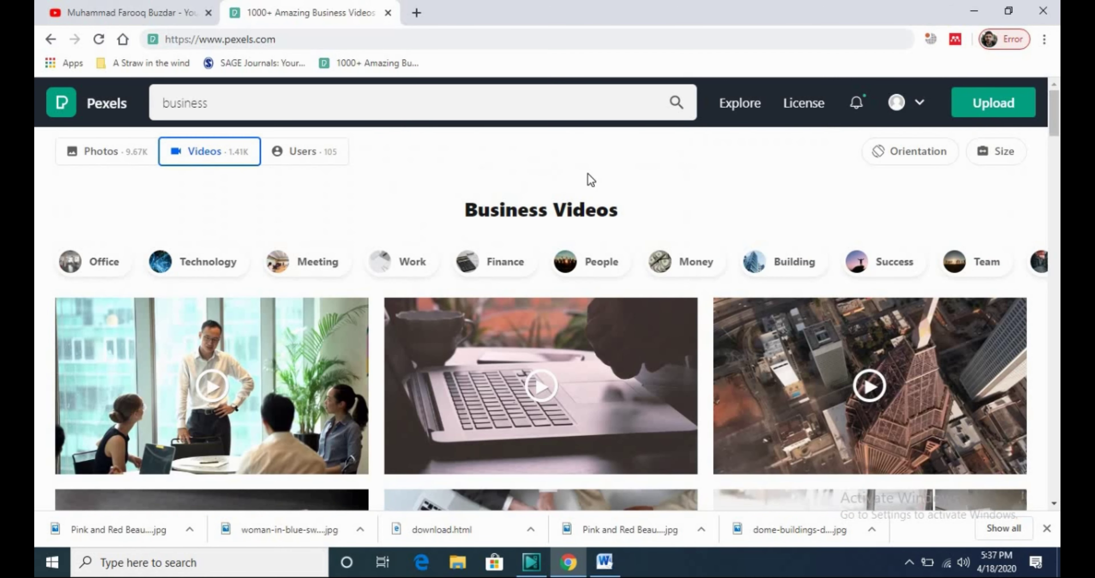
click(291, 97)
key(BackSpace)
Search Pexels for 'marketing' and dismiss the suggestion dropdown
text(marketing)
key(Return)
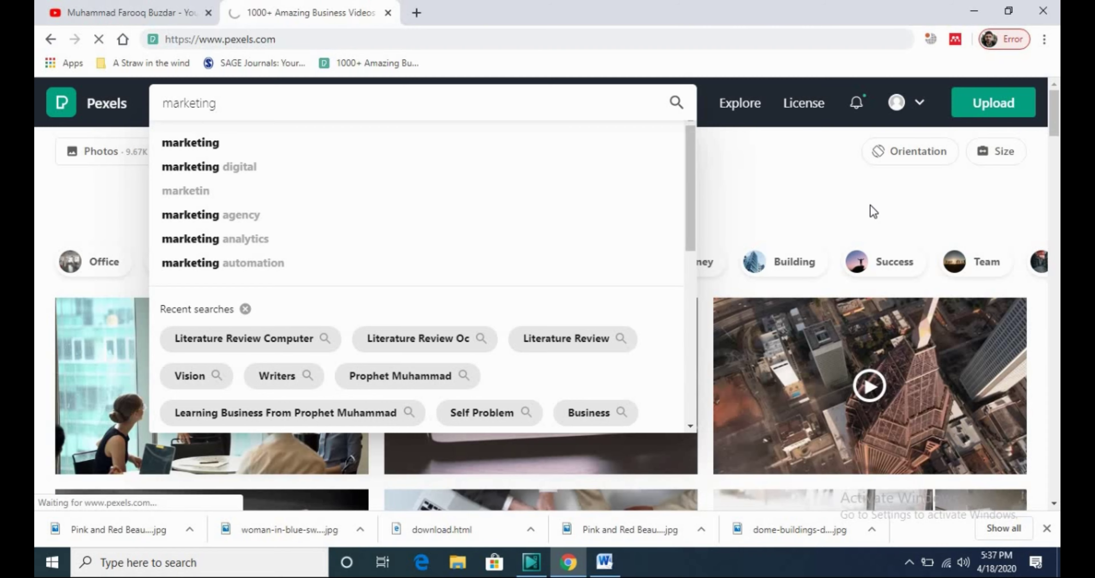
click(782, 177)
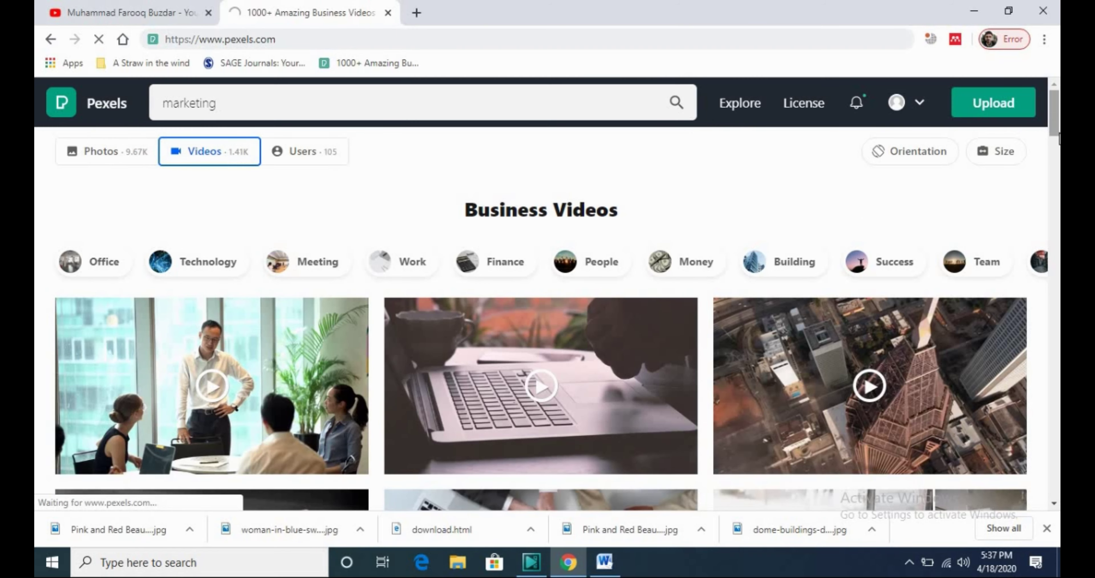
drag(1055, 125, 1057, 186)
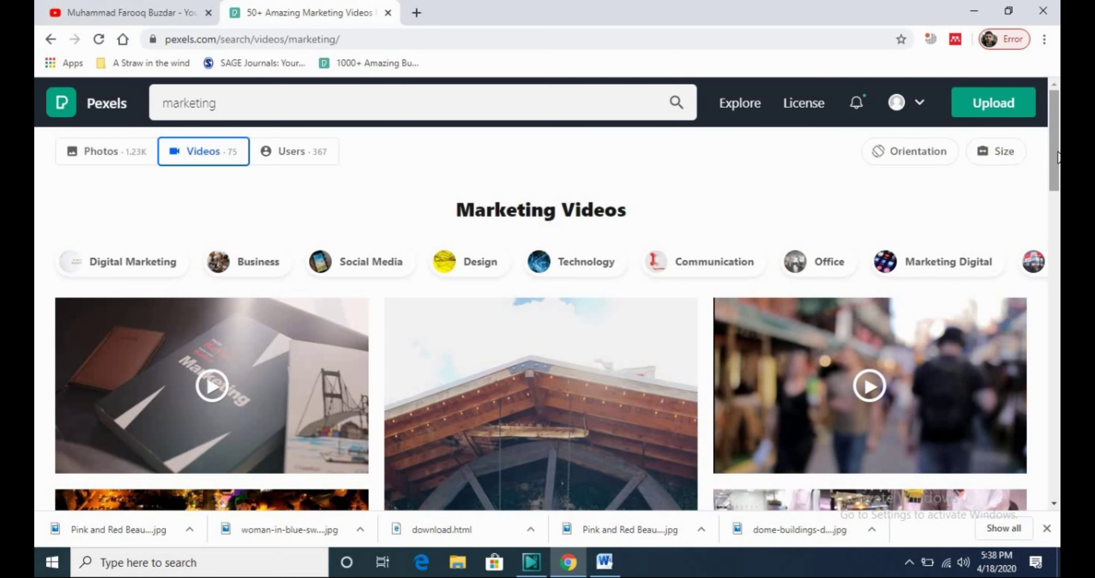
drag(1056, 141, 1058, 209)
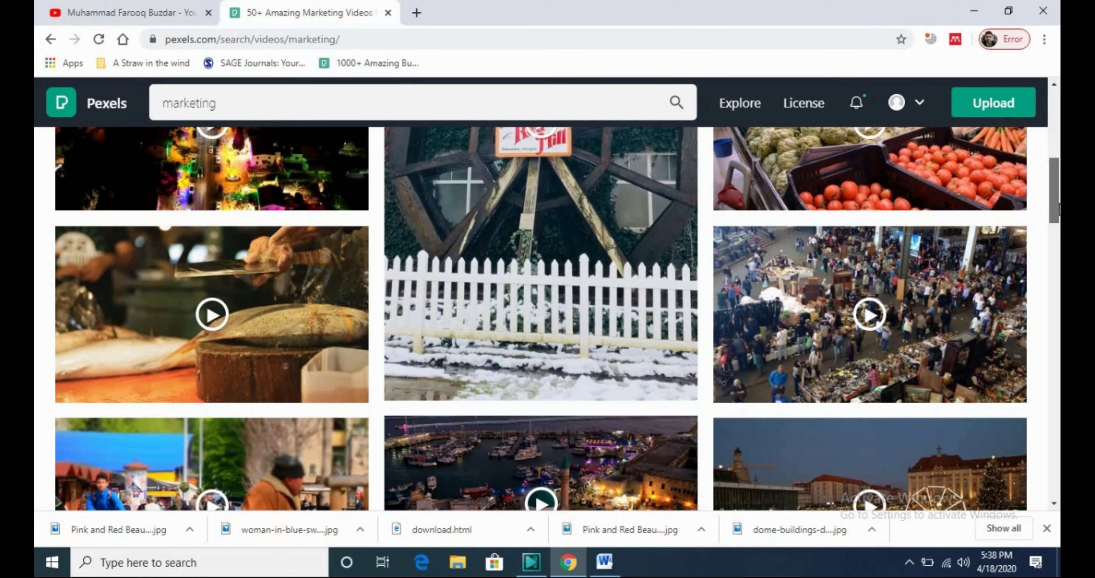
scroll(1058, 209, up, 3)
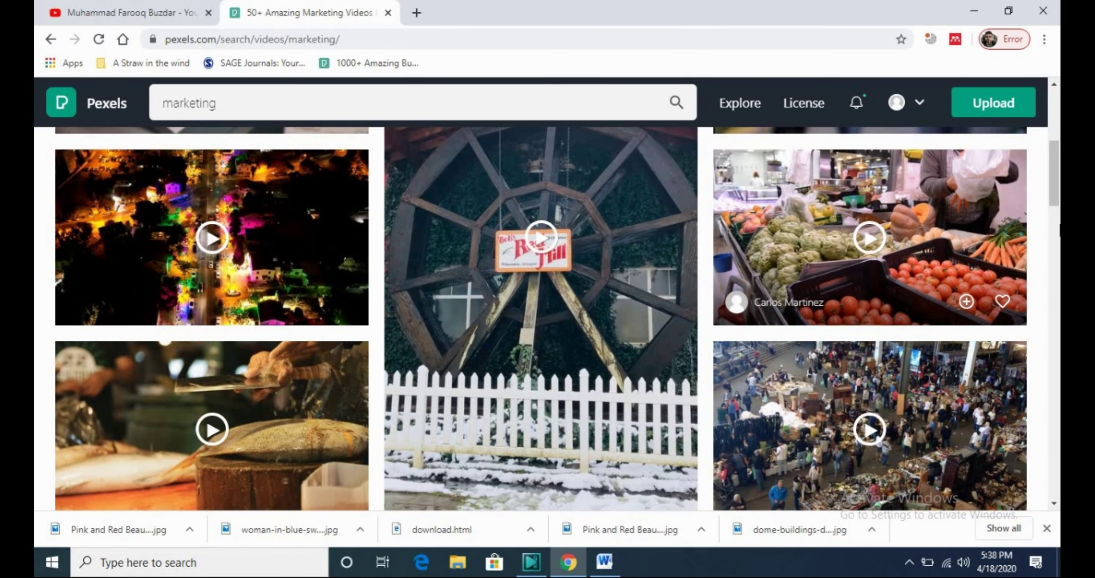
scroll(1058, 230, down, 7)
scroll(1058, 233, down, 12)
scroll(1058, 280, up, 1)
scroll(1058, 323, down, 10)
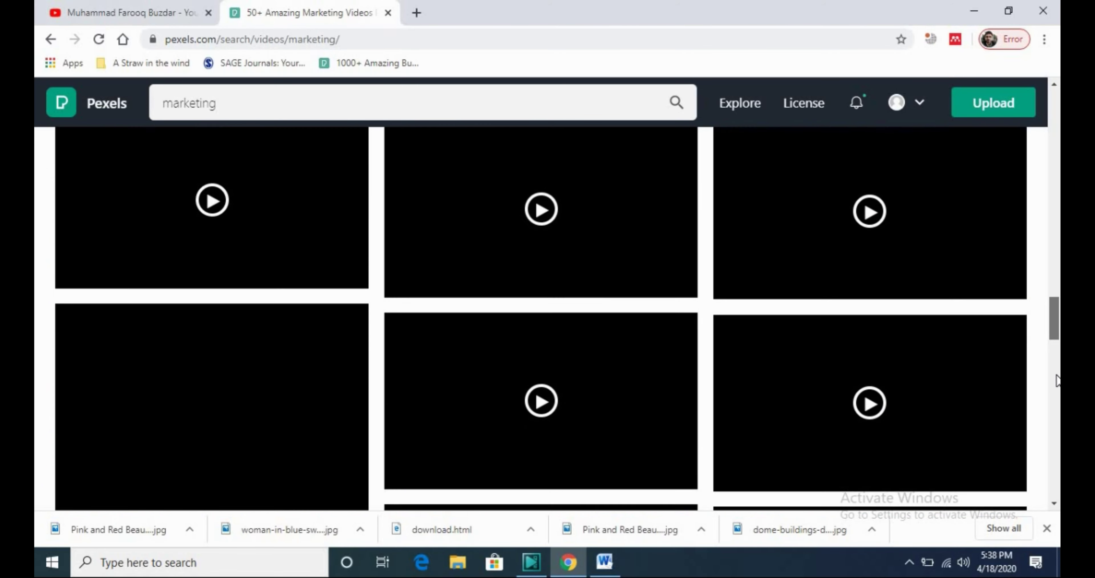
scroll(1045, 213, up, 20)
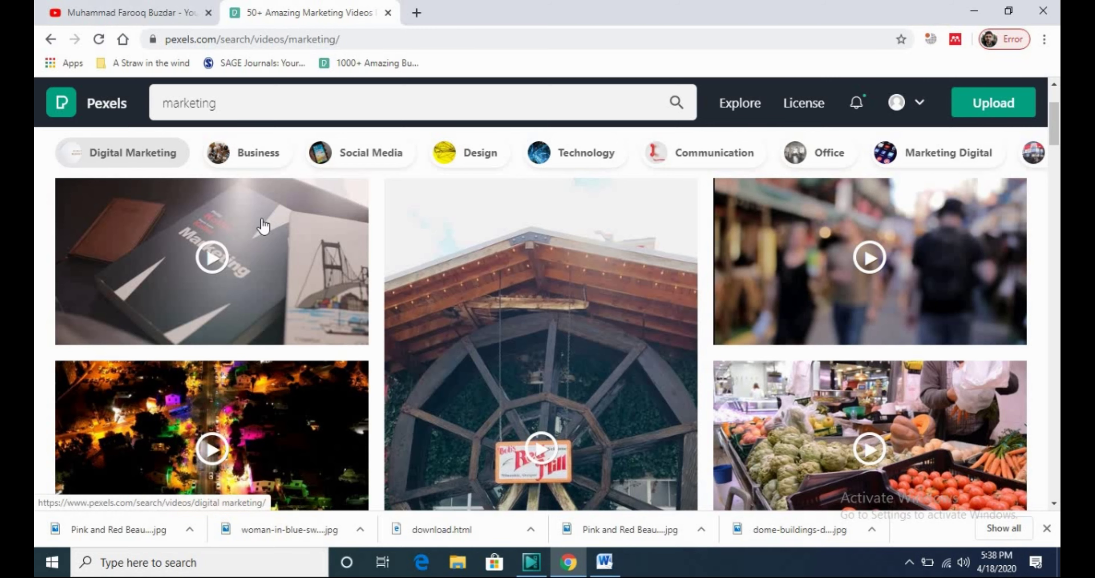
scroll(1053, 123, up, 3)
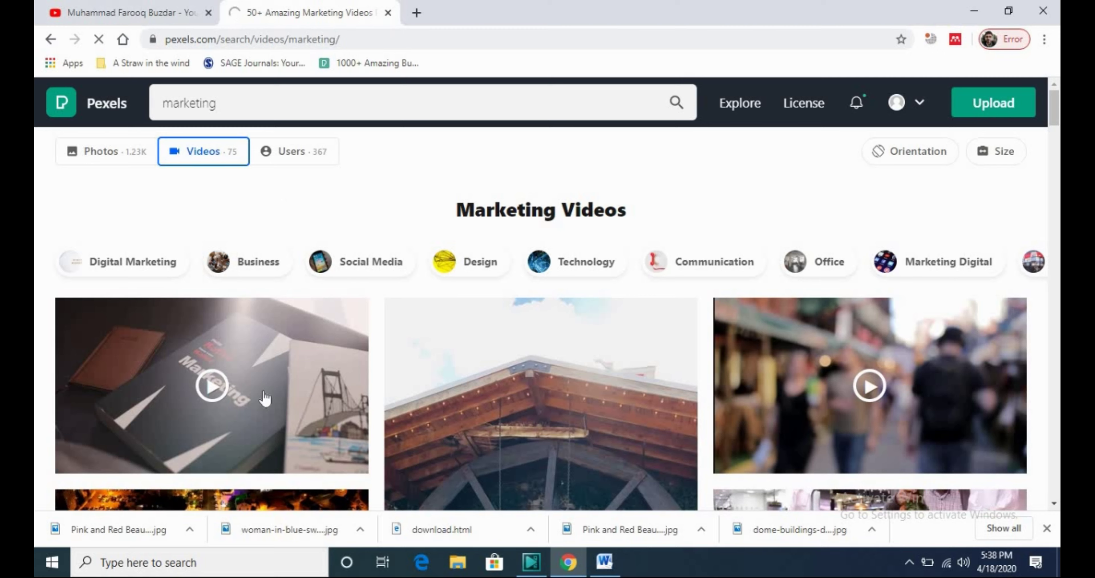
Open the blurred market video in a new tab and switch the results to marketing photos
right_click(820, 345)
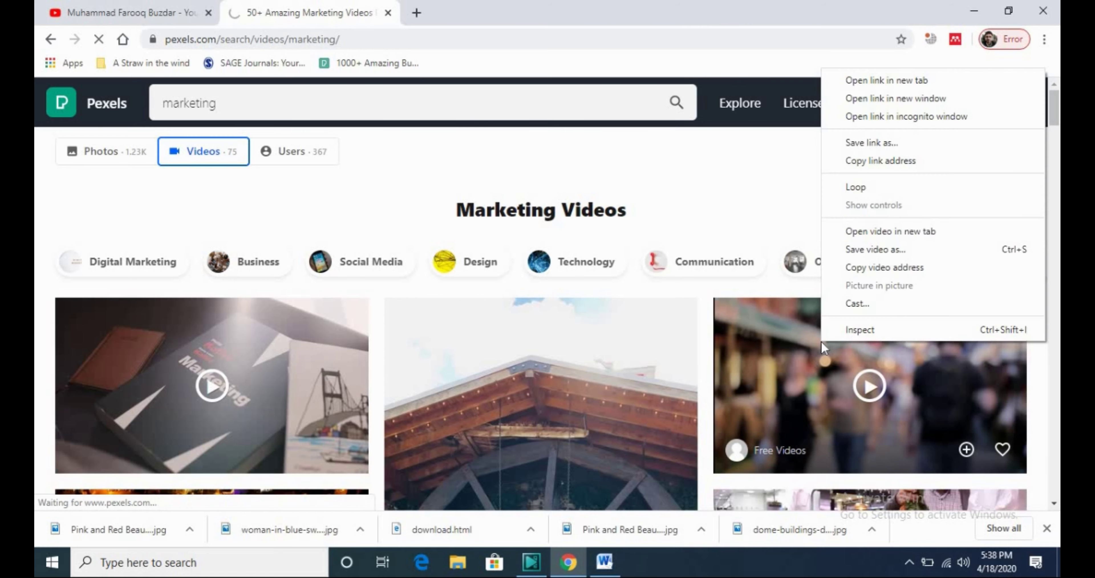
click(880, 80)
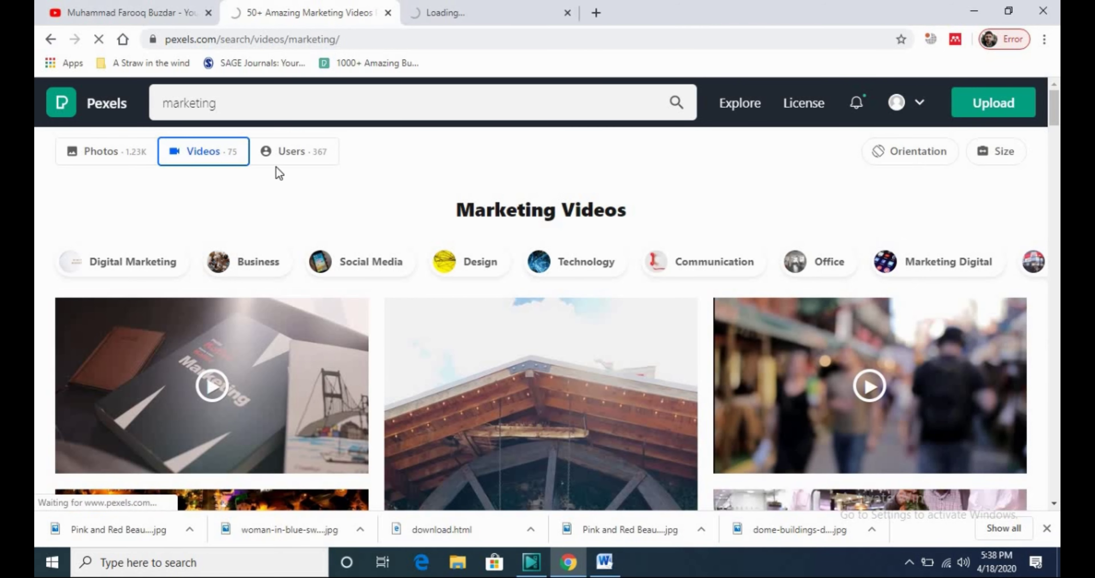
click(128, 157)
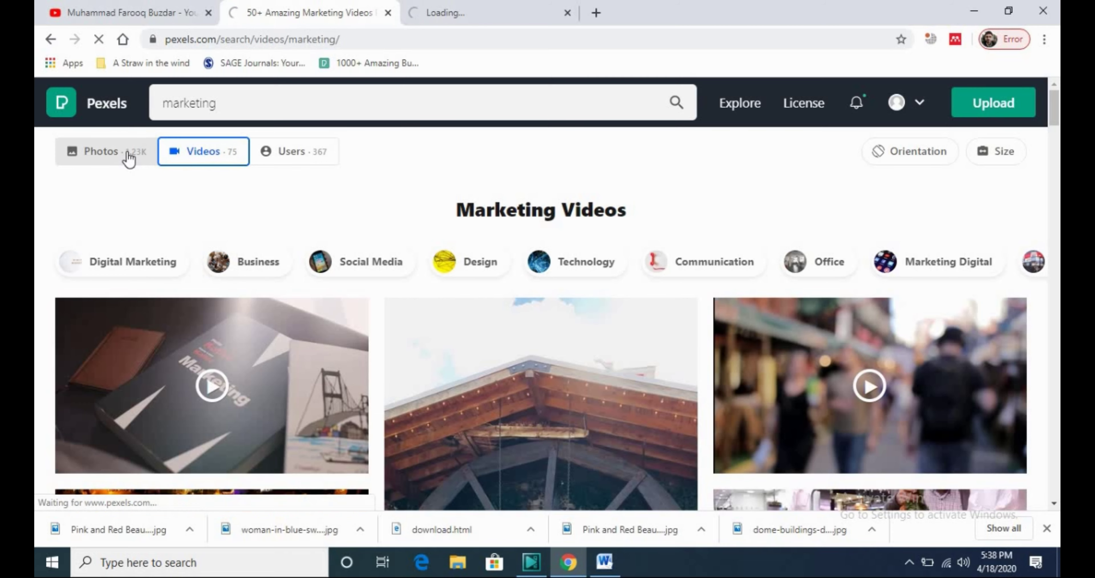
click(448, 6)
click(320, 7)
click(447, 7)
click(279, 6)
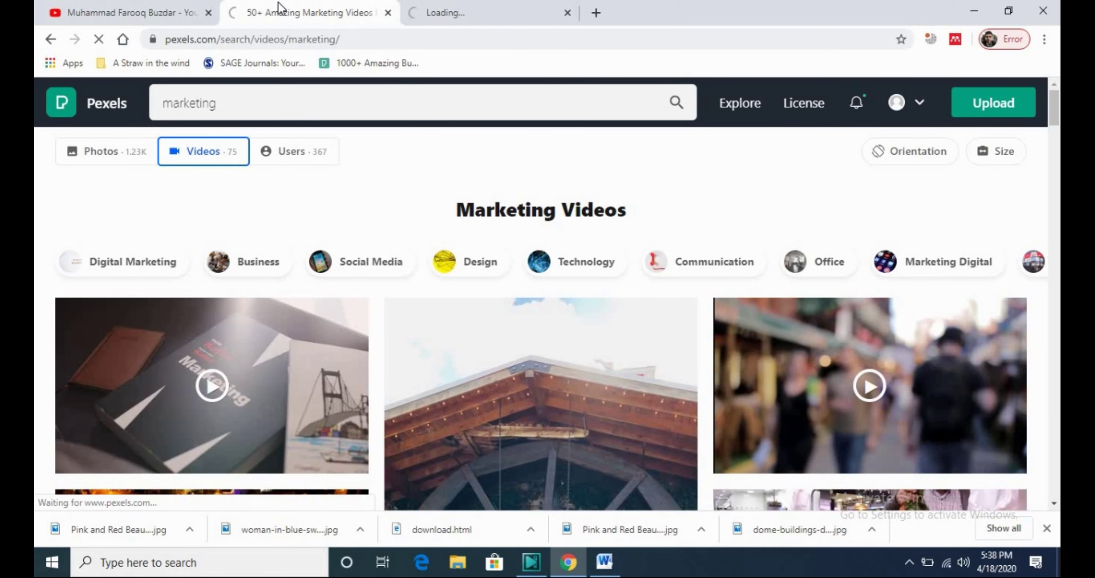
Free-download the blurred market video as an MP4, closing the promotional popup
click(510, 7)
click(305, 7)
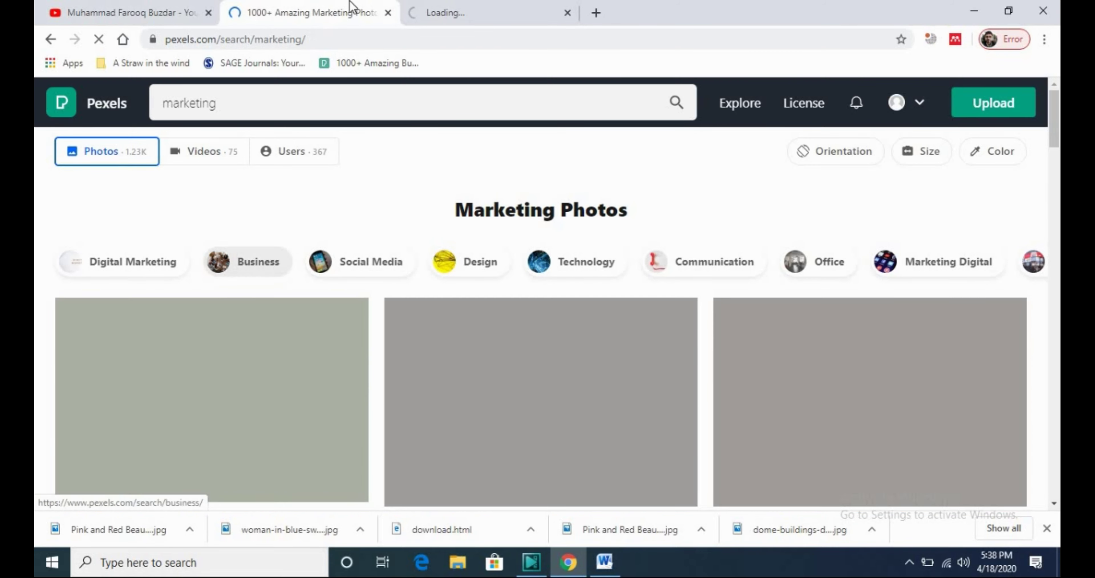
click(429, 7)
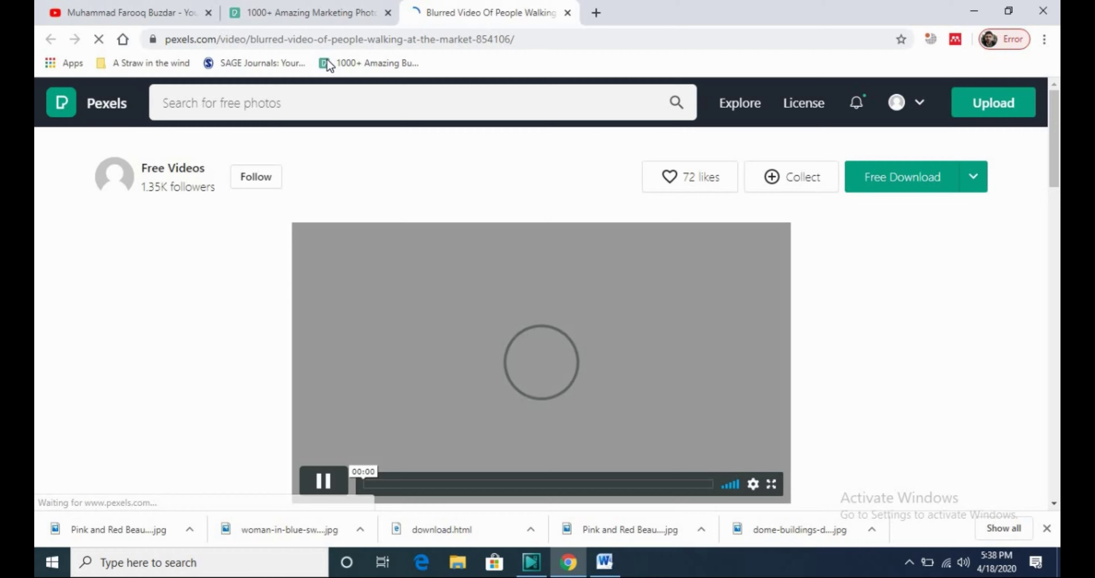
click(894, 184)
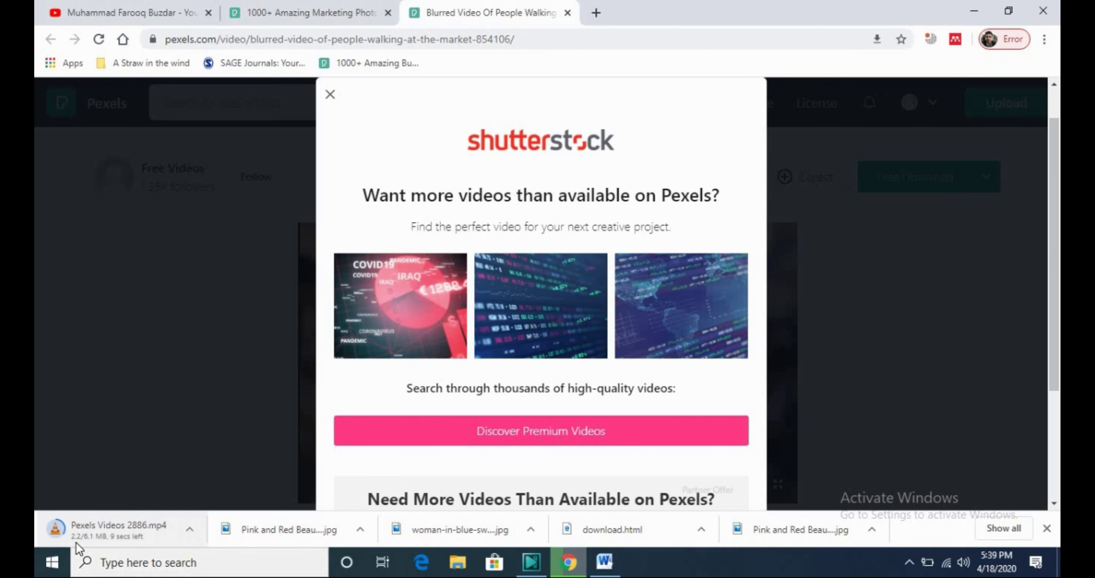
click(330, 94)
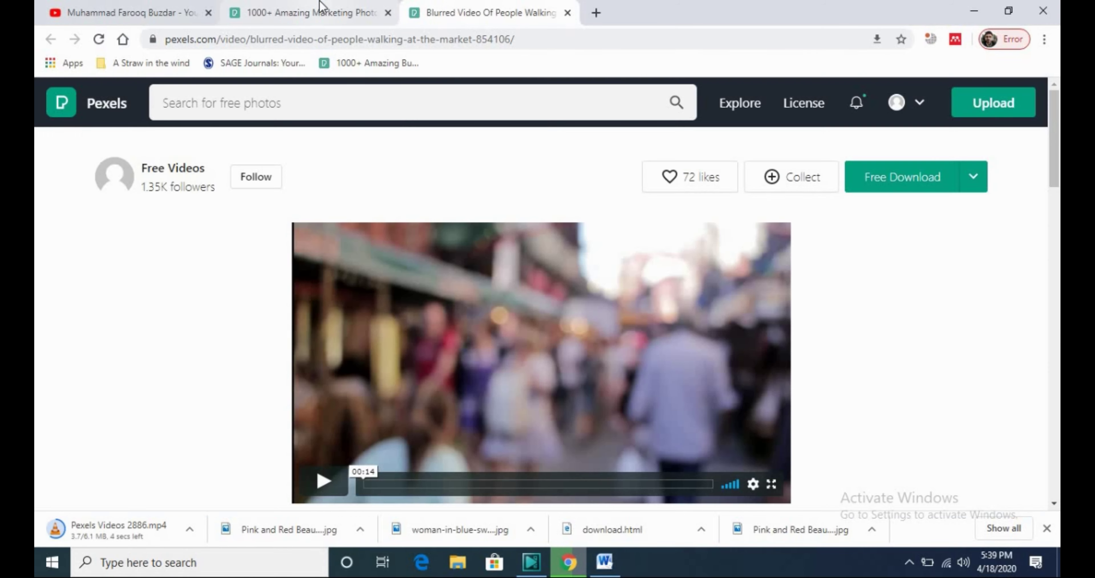
click(325, 10)
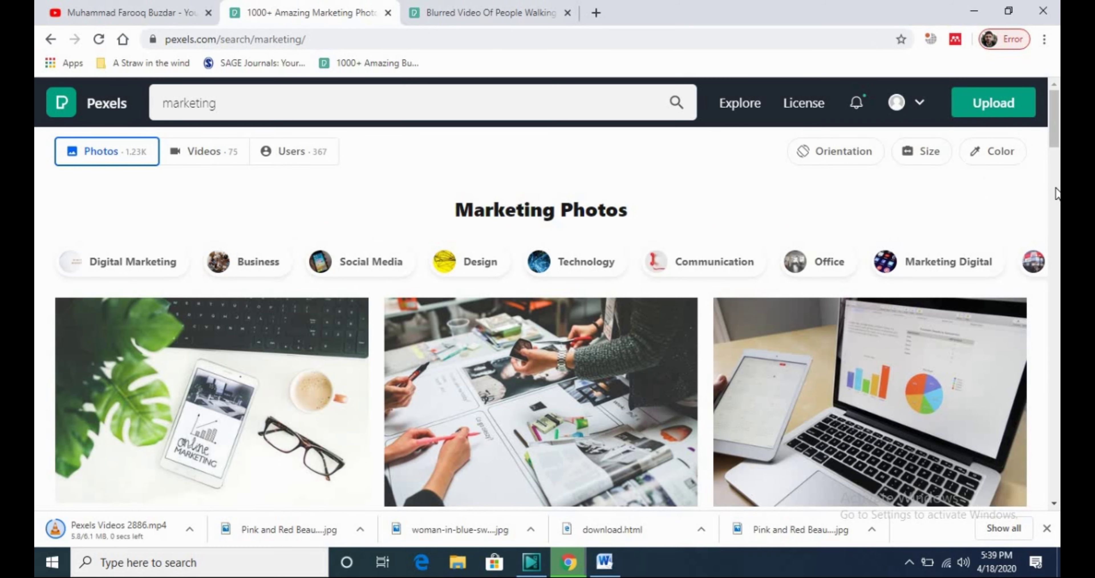
Download the 'Working in a group' photo as a JPG twice, closing each thank-you dialog
scroll(1054, 149, down, 2)
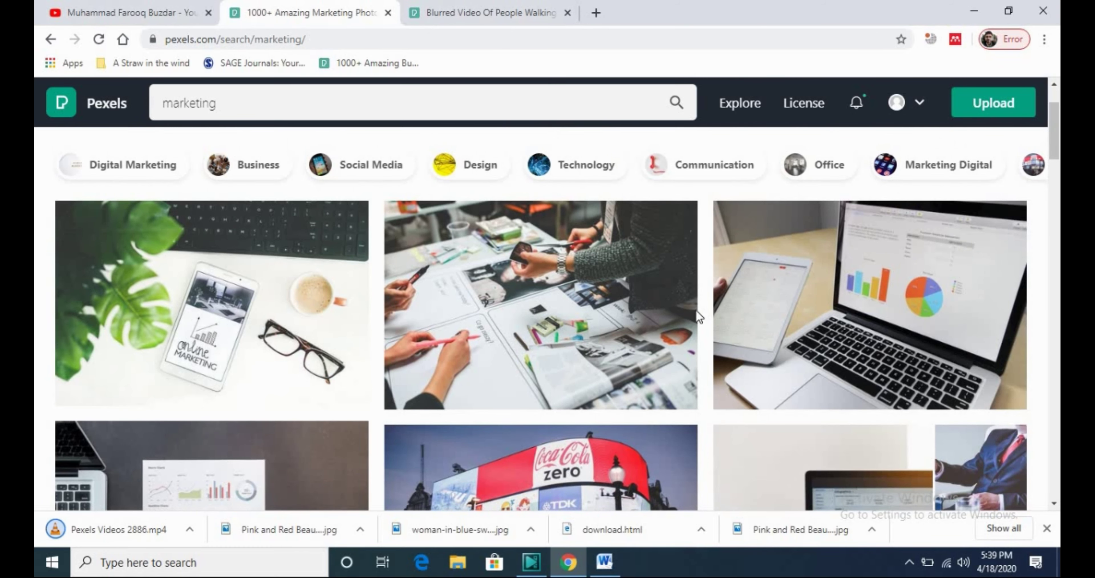
click(620, 325)
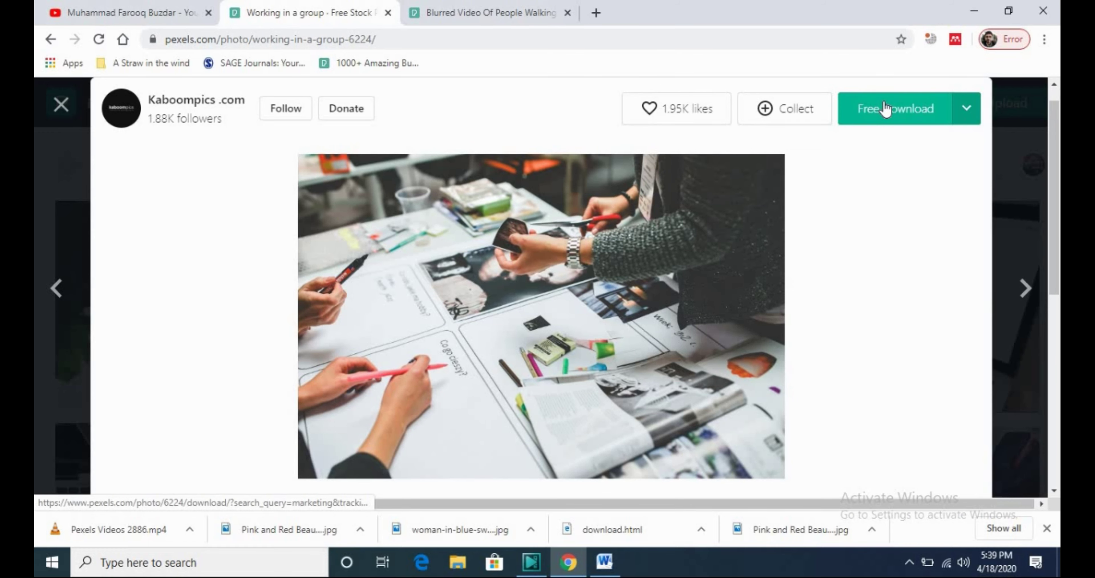
click(884, 109)
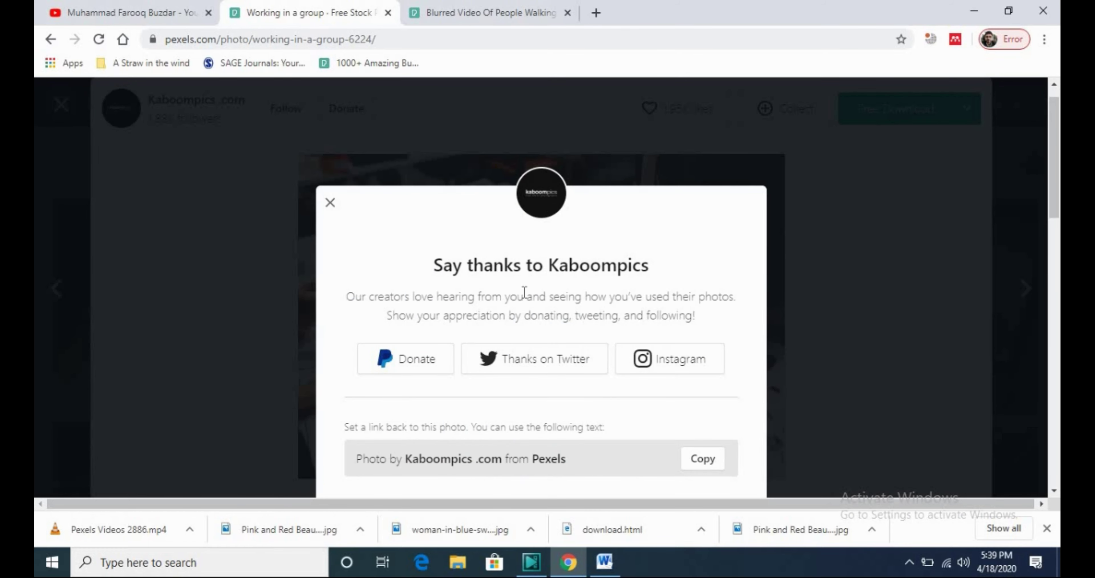
click(334, 203)
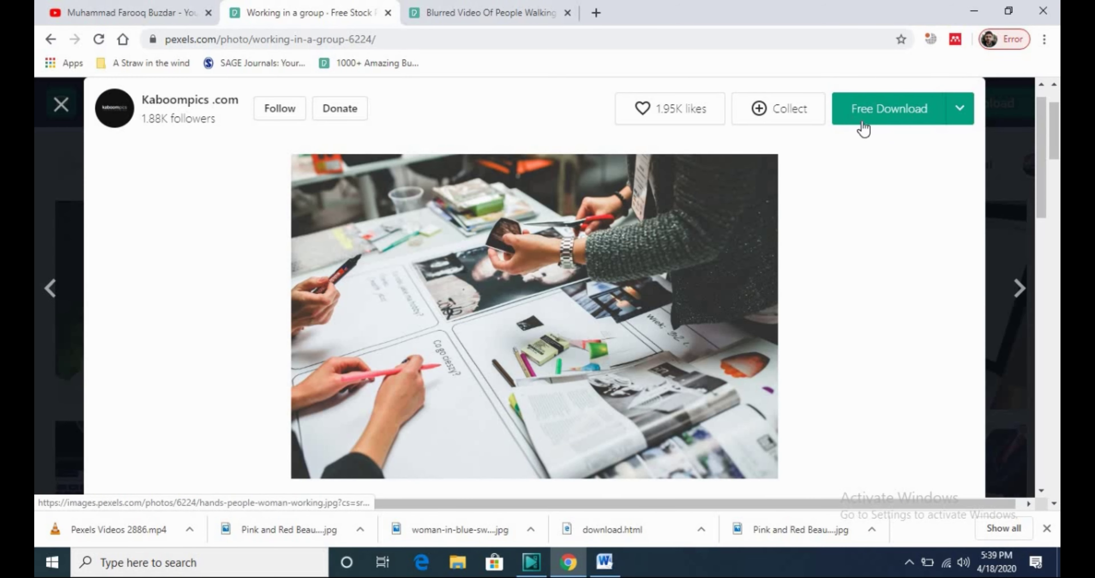
click(874, 111)
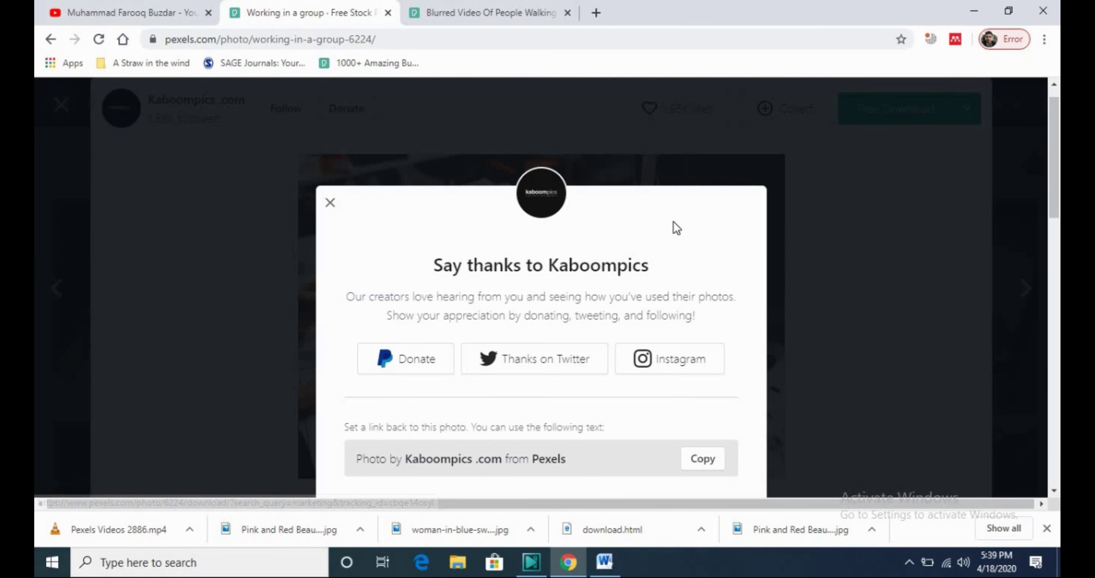
click(329, 203)
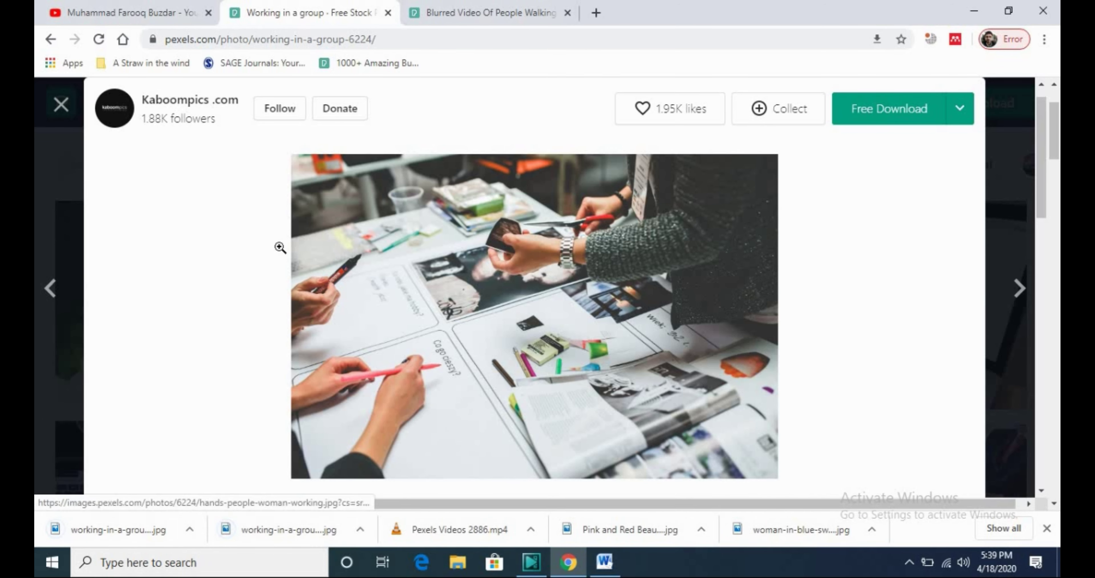
Close the photo preview, browse the marketing photos, and open a new browser tab
click(85, 102)
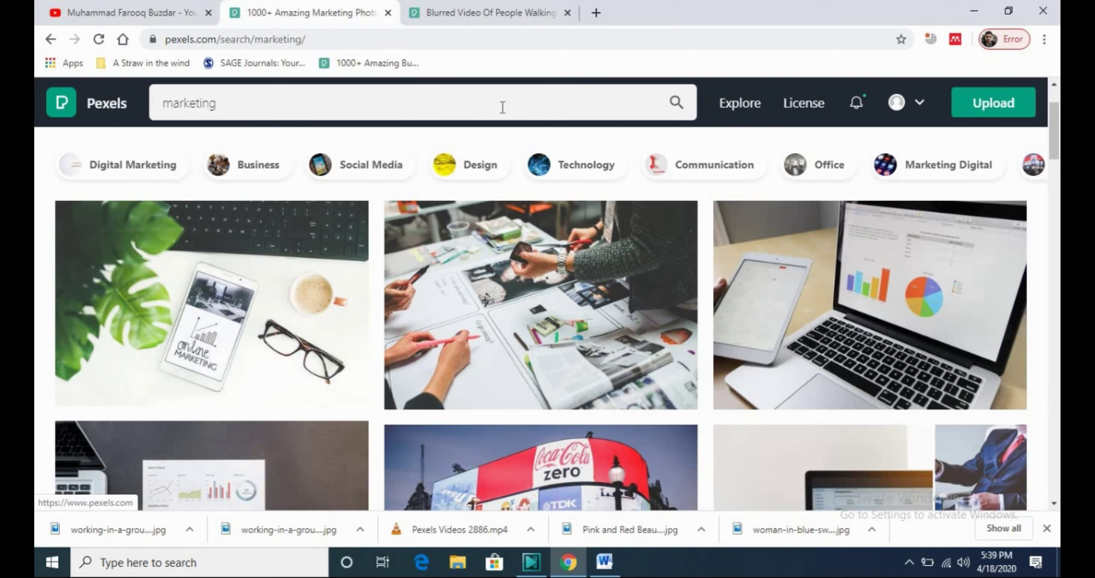
drag(1055, 158, 1058, 312)
scroll(1057, 340, down, 10)
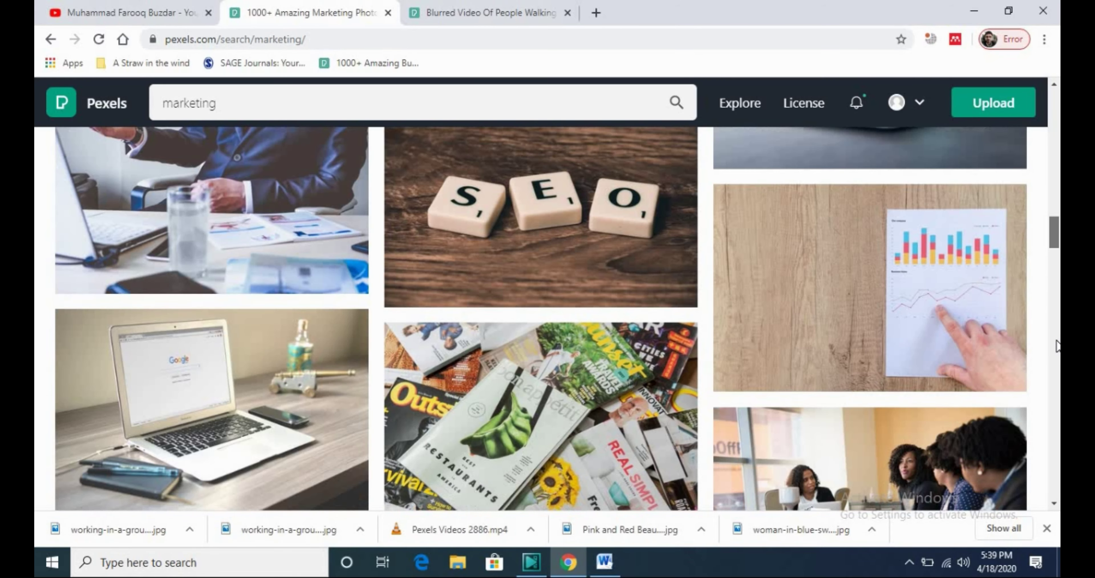
drag(1055, 257, 1058, 355)
scroll(1054, 359, up, 10)
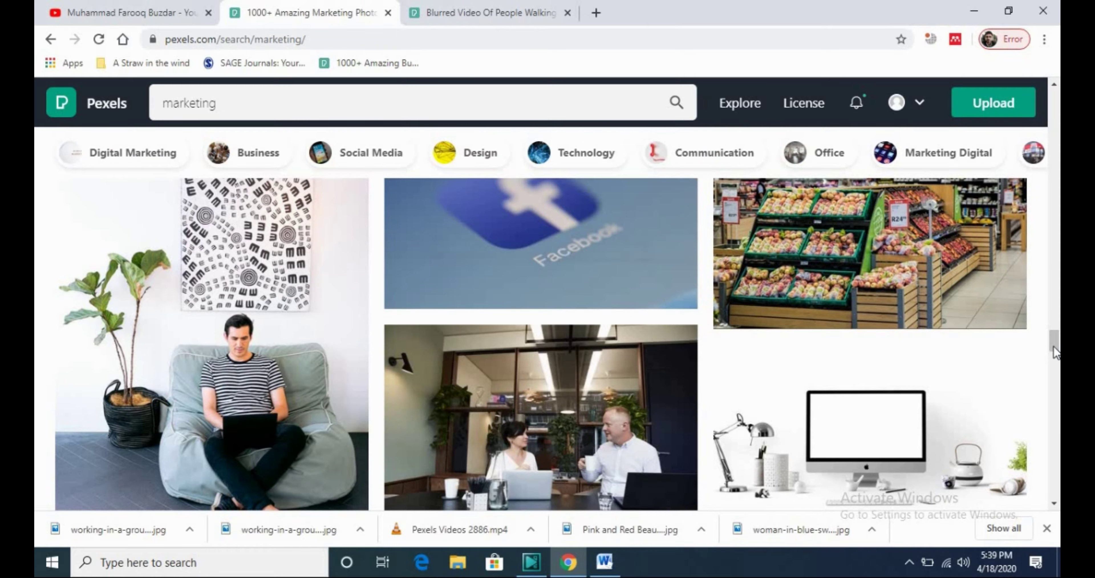
scroll(1055, 383, up, 20)
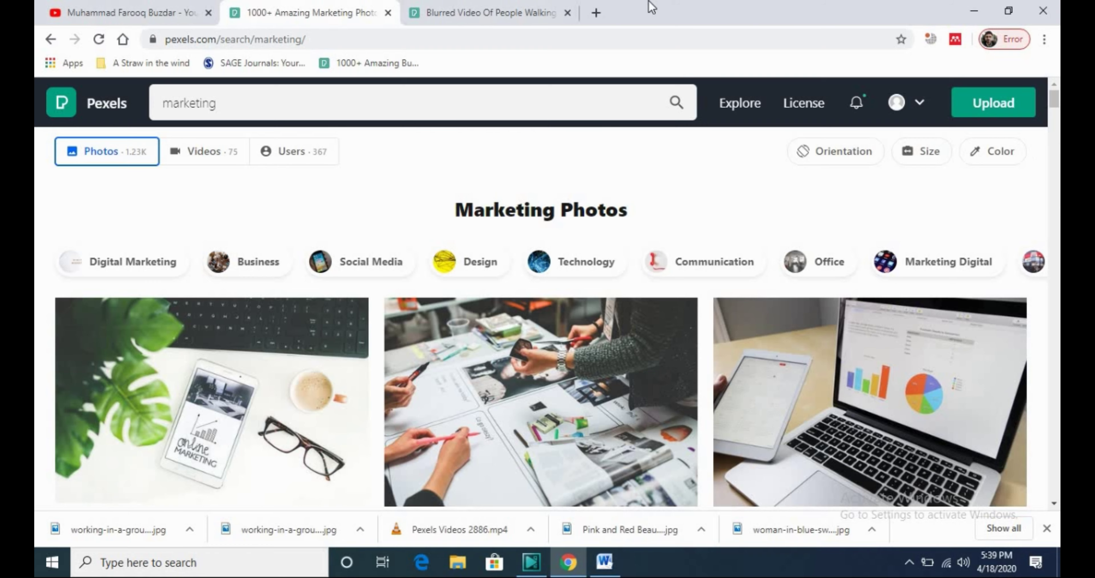
click(596, 17)
click(600, 37)
Go to canva.com and start a new YouTube Thumbnail design from Create a design
text(ca)
key(Return)
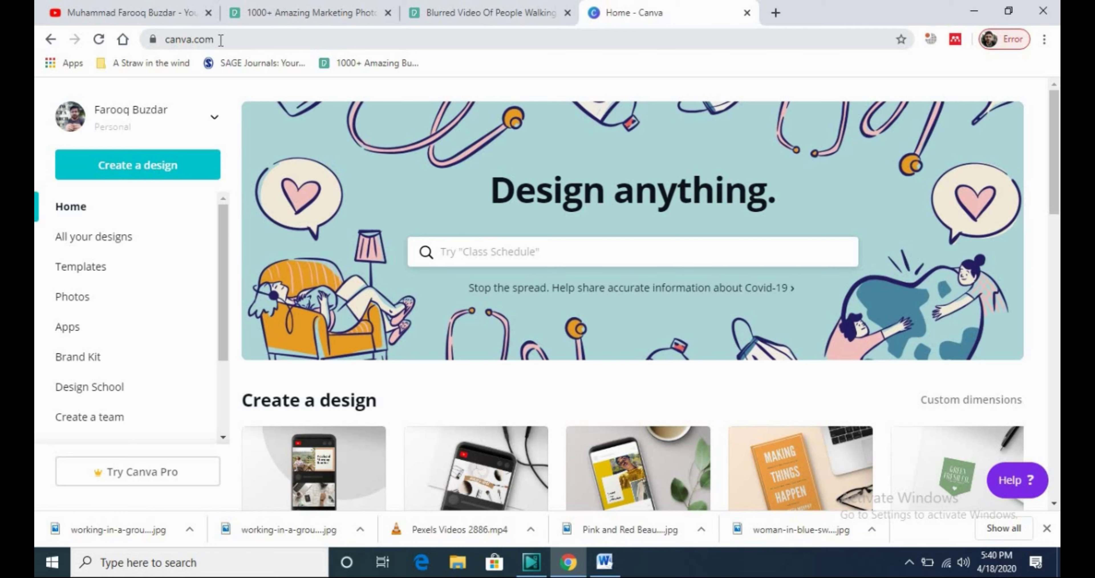
click(86, 238)
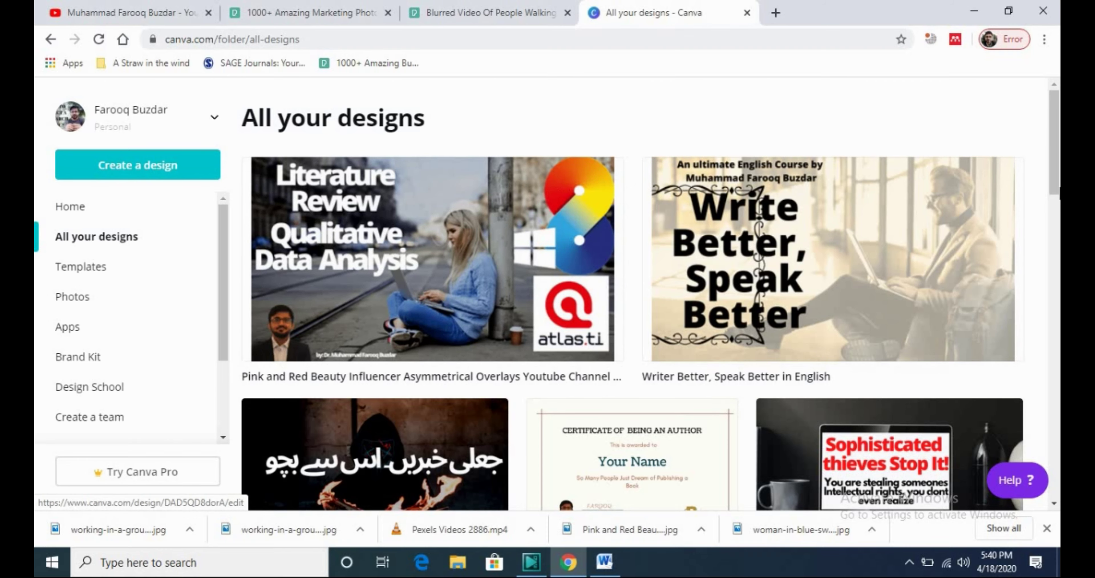
scroll(1053, 127, down, 10)
scroll(1053, 126, up, 10)
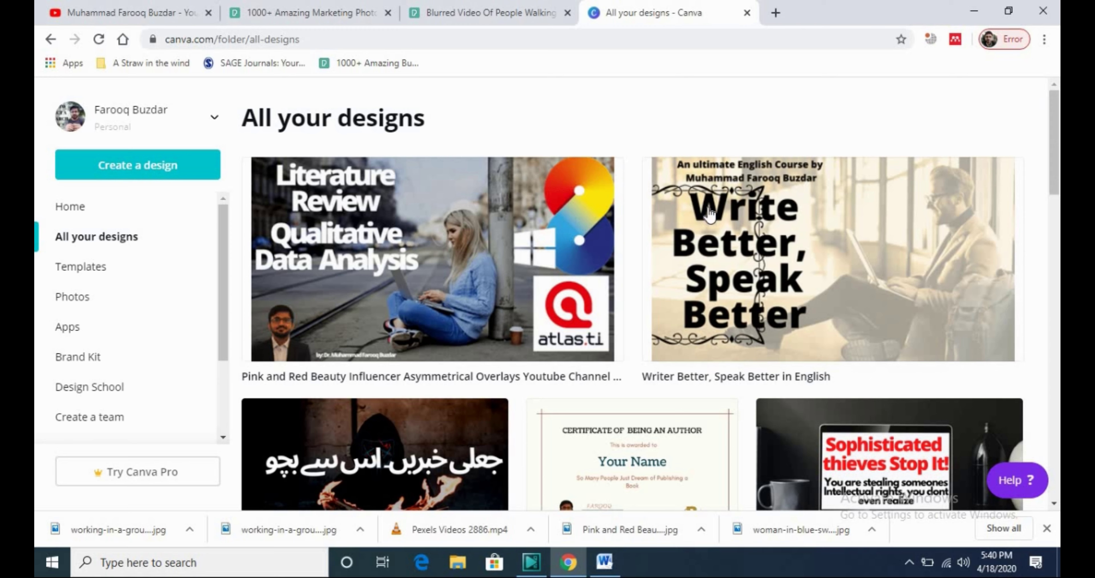
click(126, 166)
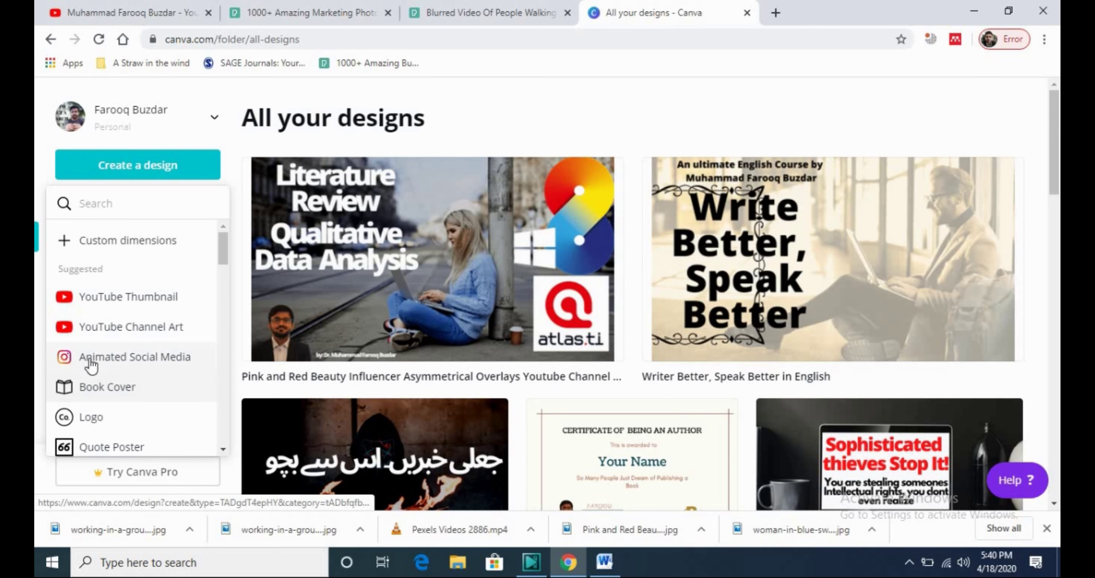
click(136, 297)
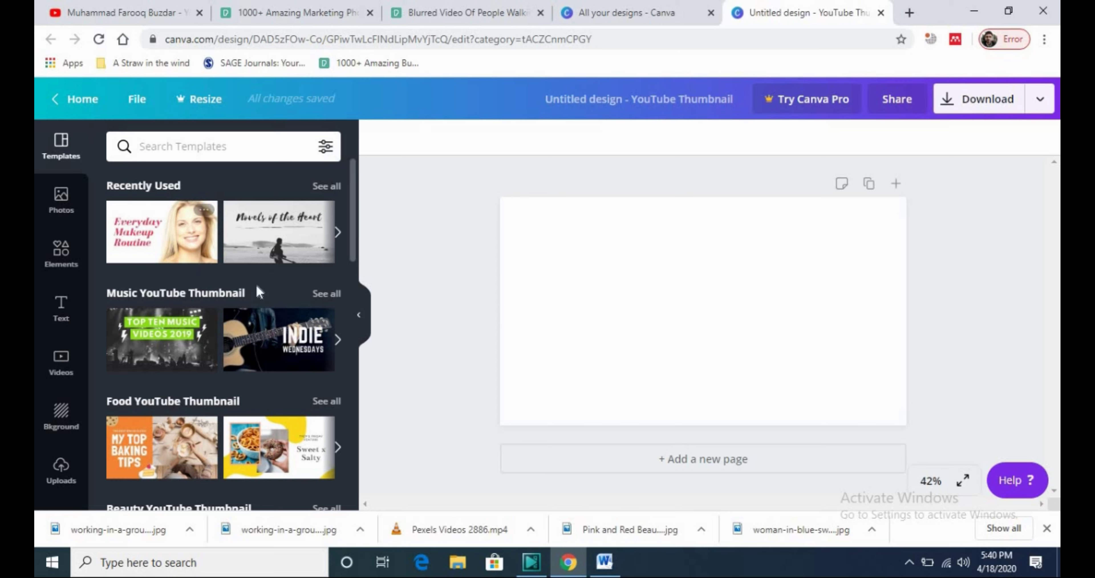
Apply the Novels of the Heart template to the page and select its title text
drag(289, 237, 569, 247)
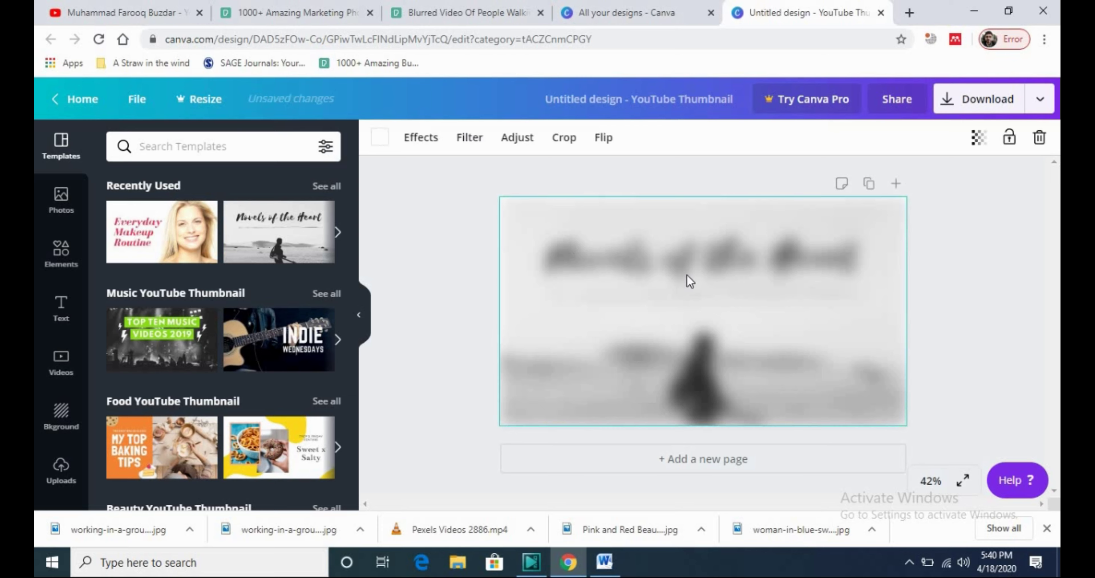
click(650, 268)
double_click(650, 262)
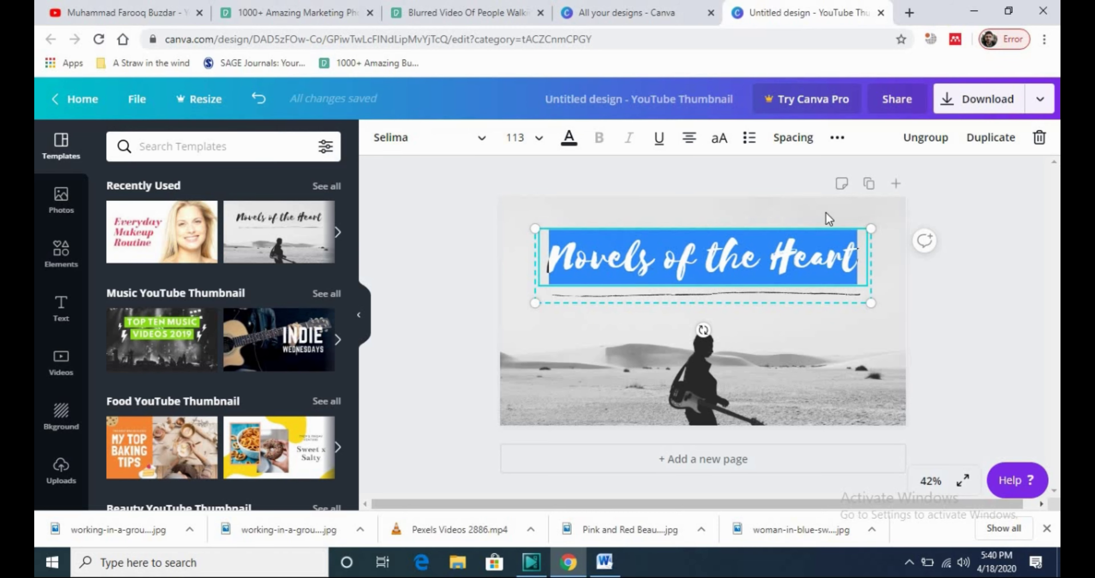
Duplicate the page, empty Page 2, and place the group-work photo on it
click(869, 187)
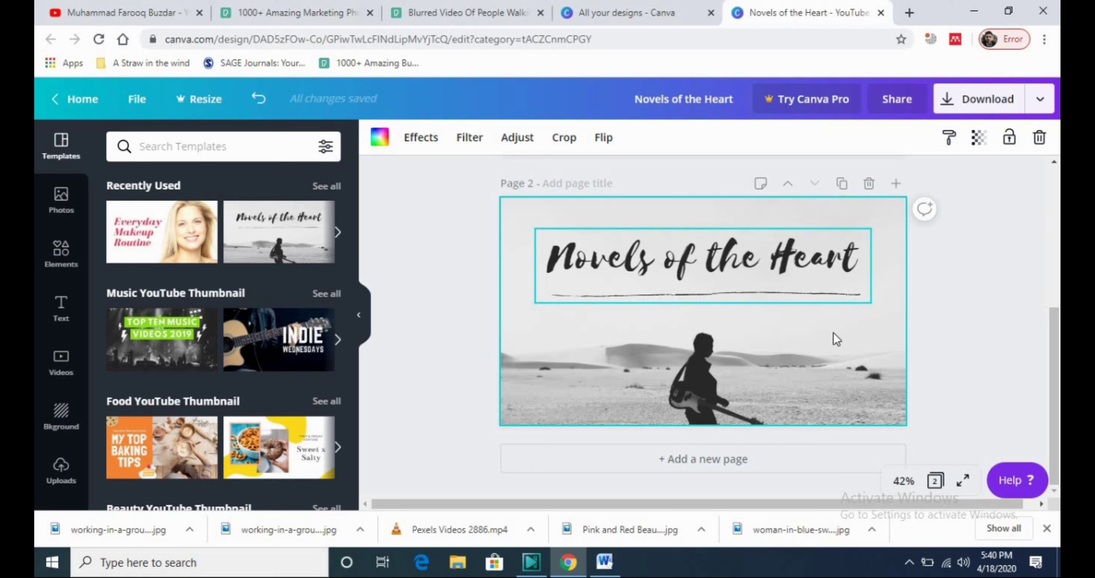
key(Delete)
key(ctrl+a)
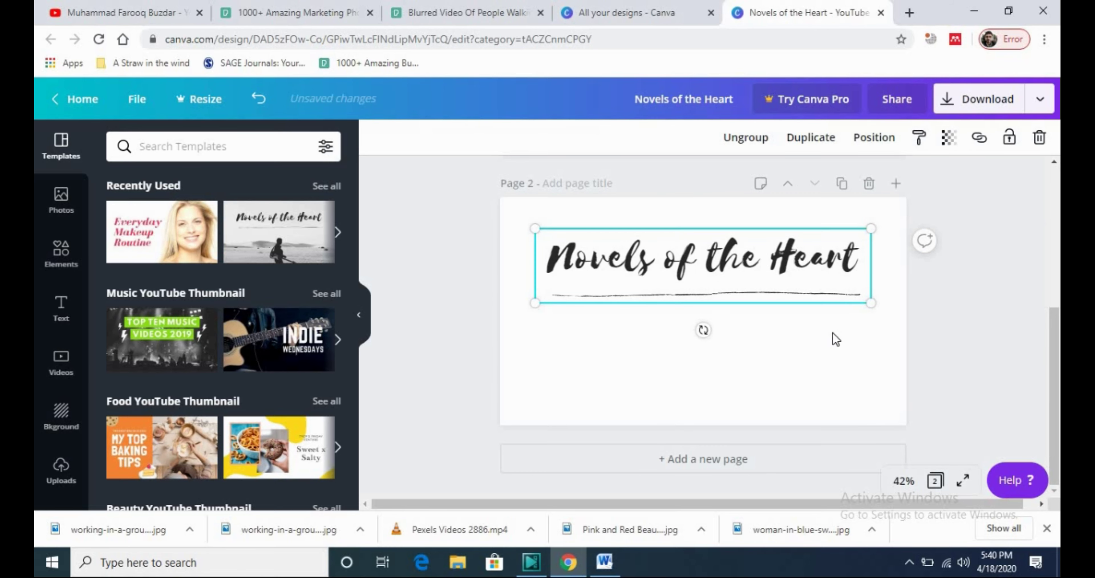
key(Delete)
drag(110, 529, 674, 289)
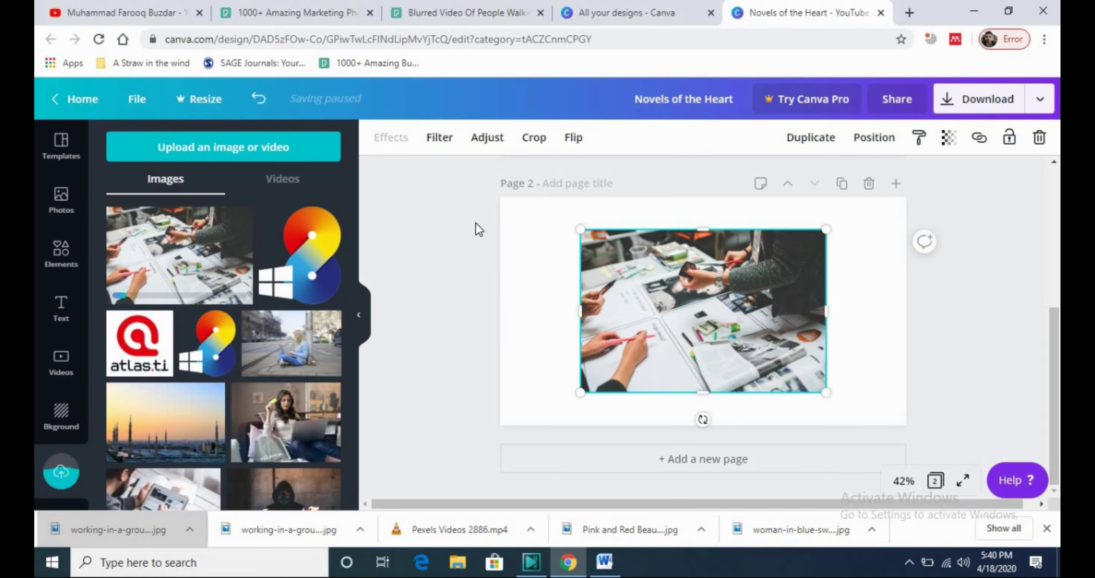
Stretch the group-work photo by its corners until it covers all of Page 2
drag(578, 227, 518, 187)
drag(585, 261, 568, 271)
drag(814, 406, 946, 417)
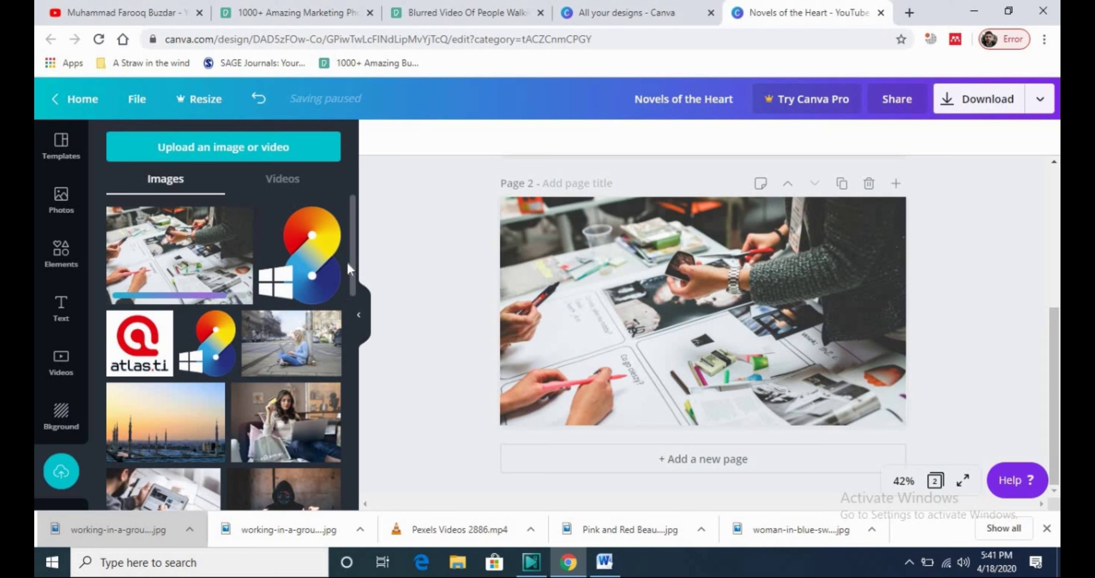
click(59, 306)
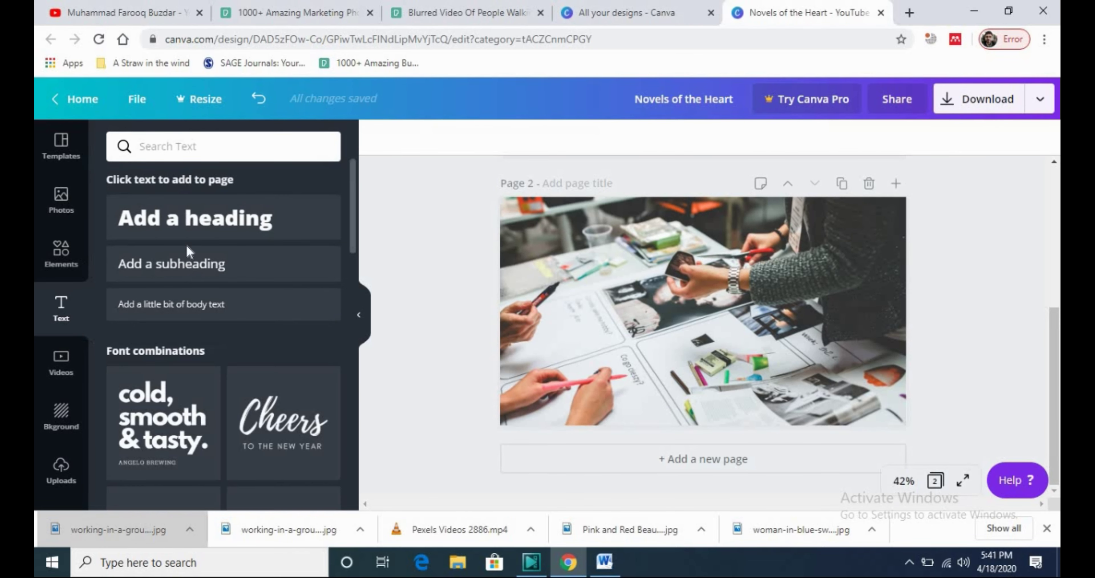
Drop a heading onto the Page 2 photo and type 'Maketing Lectures'
scroll(352, 265, down, 10)
scroll(348, 204, up, 8)
scroll(344, 178, up, 2)
drag(224, 218, 701, 253)
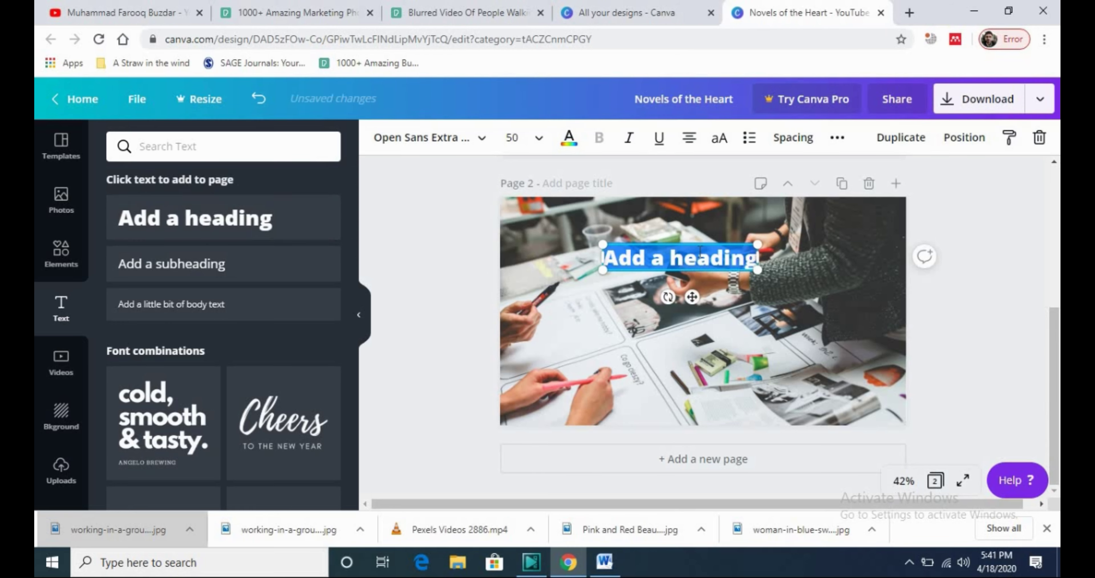
text(Maketing)
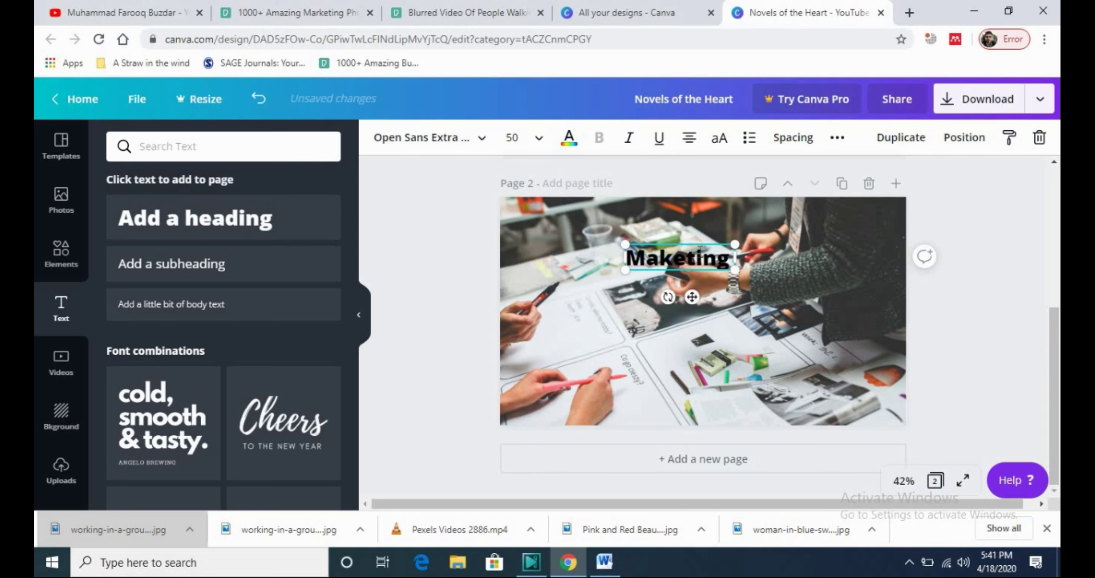
text( Lectures)
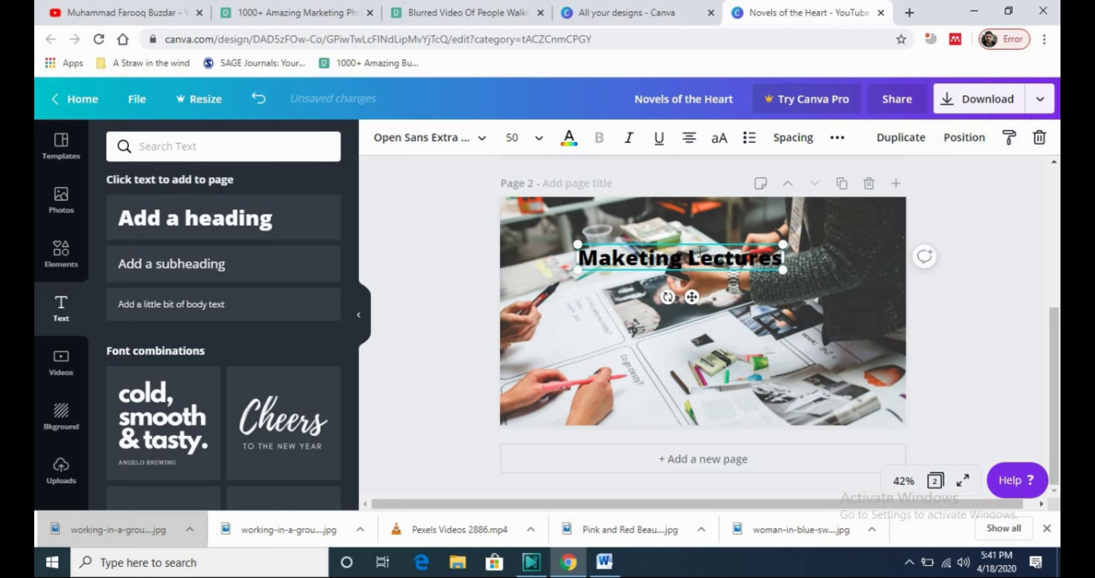
Set the 'Maketing Lectures' heading to font size 100
click(783, 288)
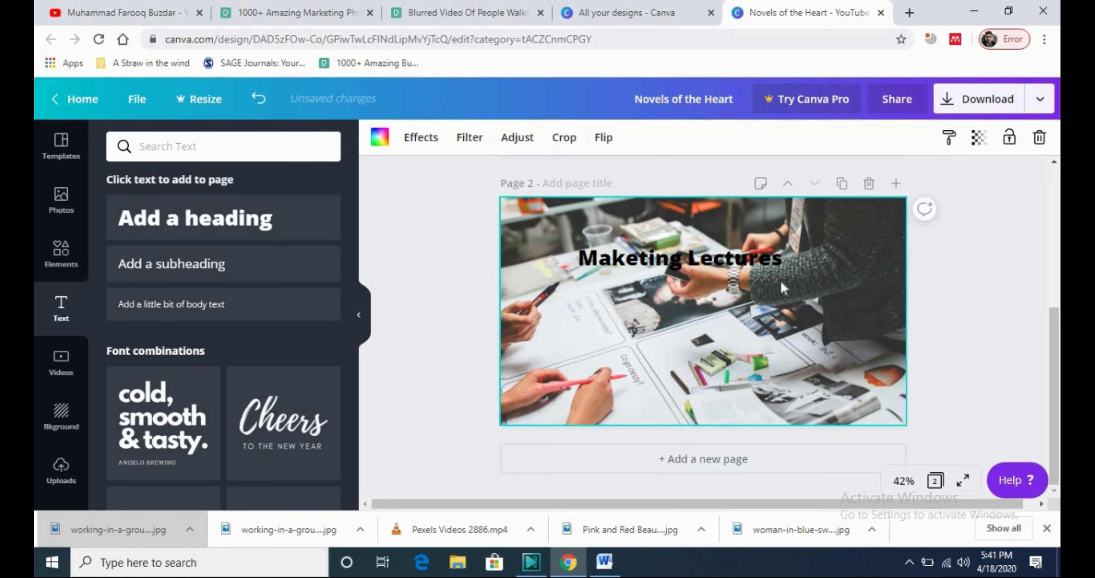
click(744, 260)
click(743, 259)
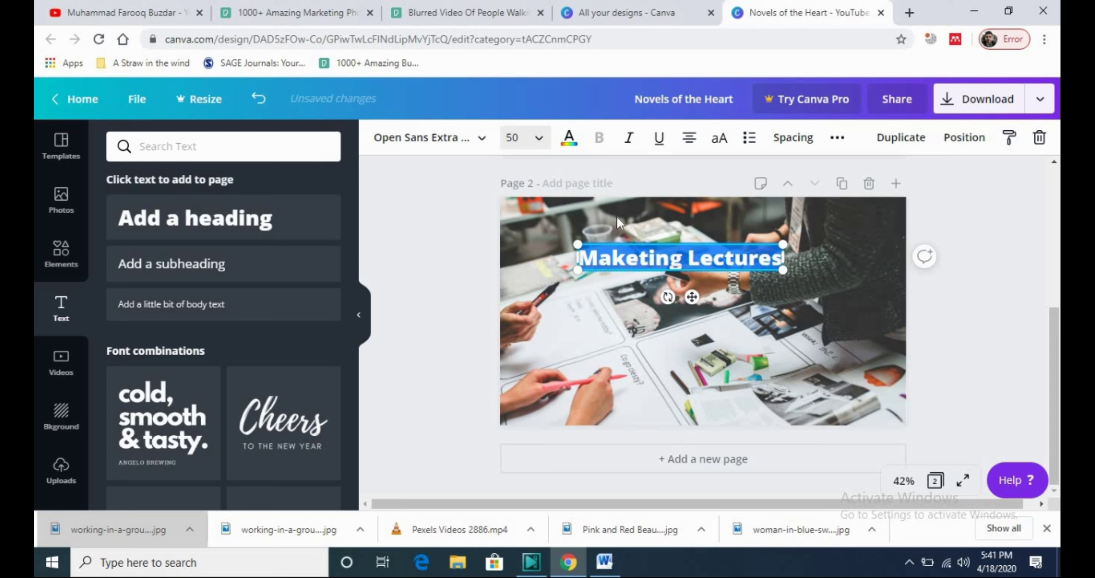
click(537, 144)
text(100)
key(Return)
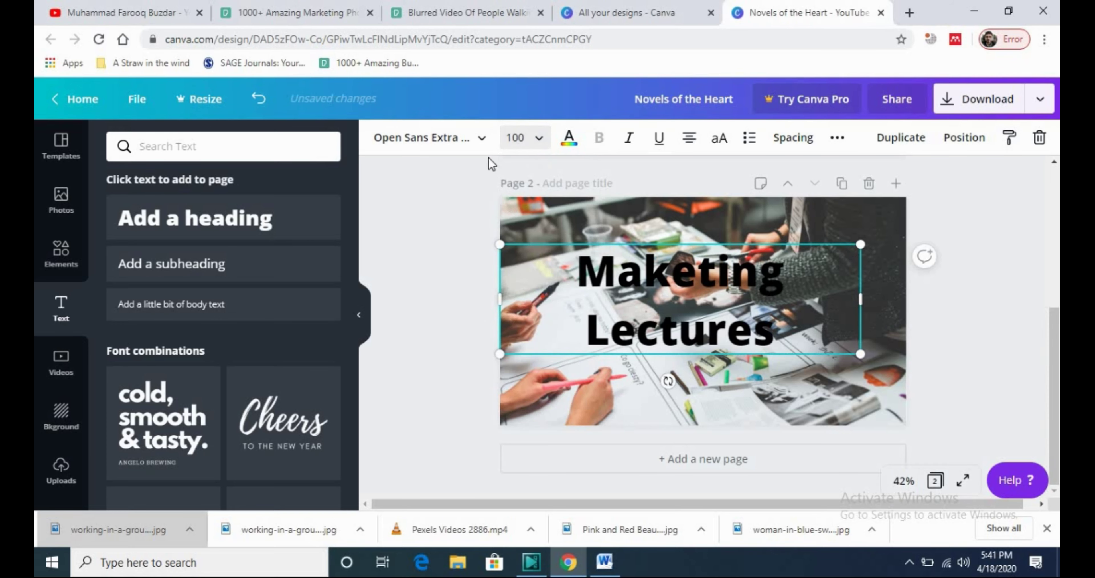
Change the heading's text colour to white
click(482, 140)
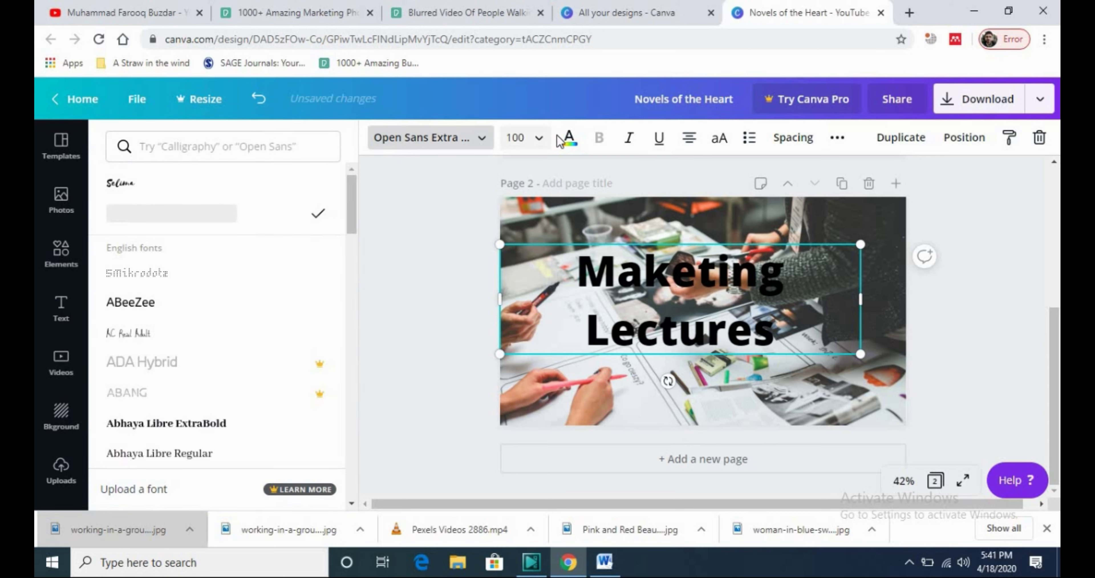
click(569, 138)
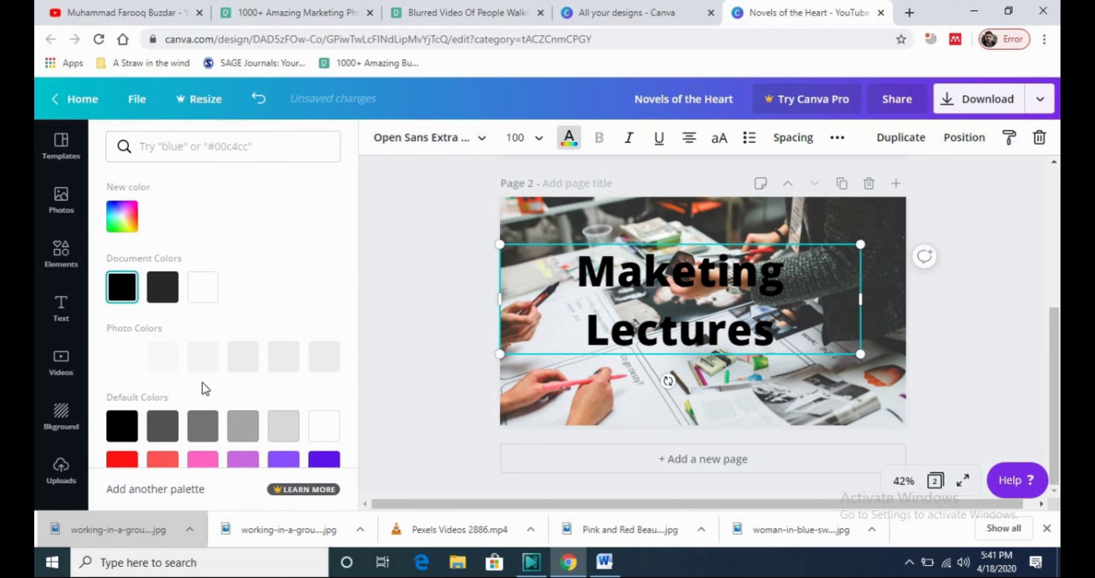
click(194, 296)
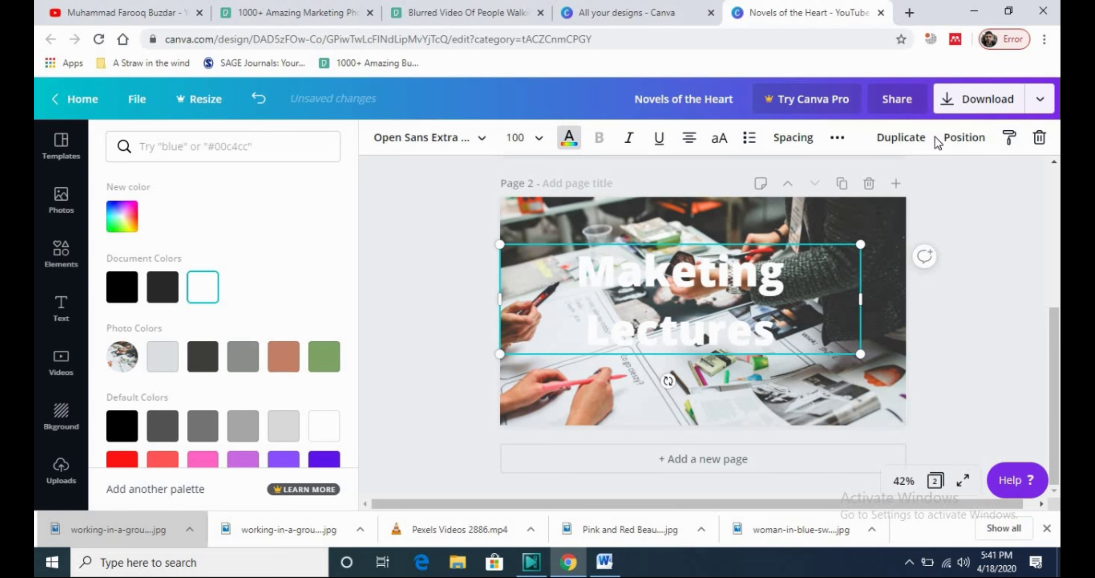
key(Escape)
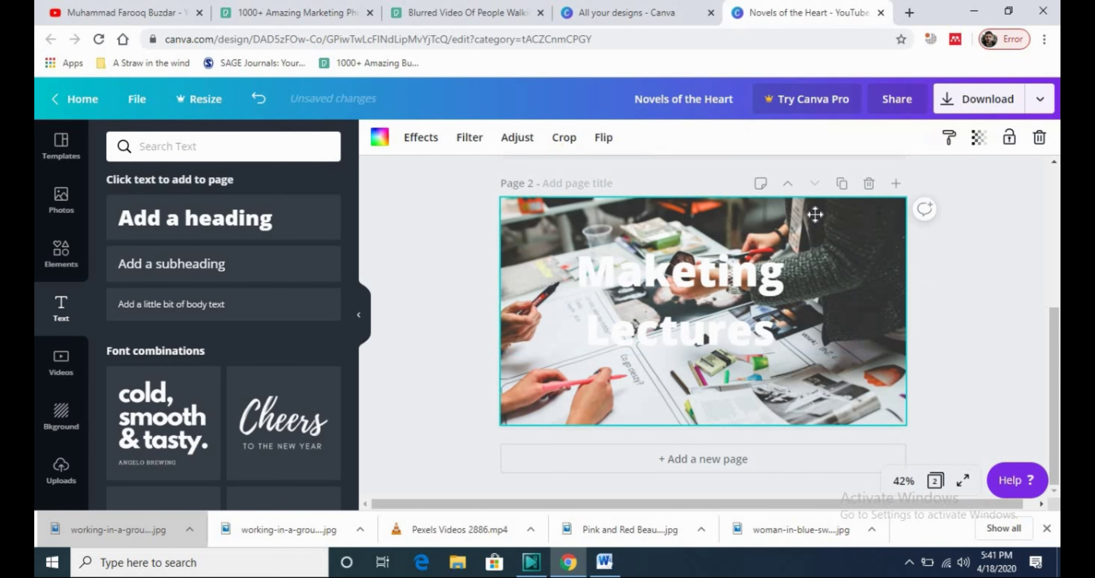
double_click(815, 214)
Soften page 2's background photo to brightness -10 and contrast -82, then show the photo effects
click(467, 143)
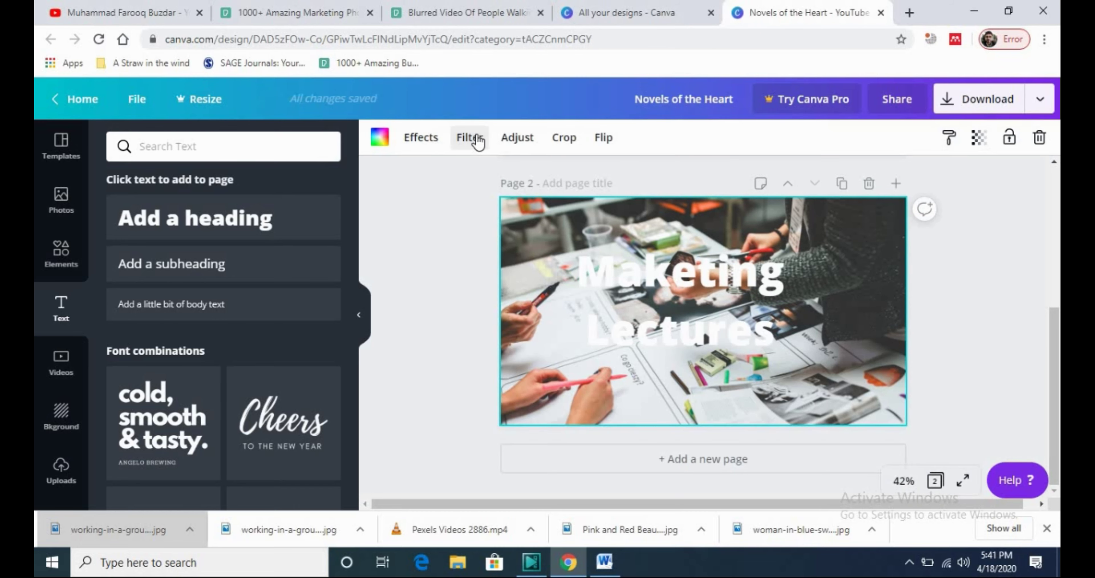
click(522, 144)
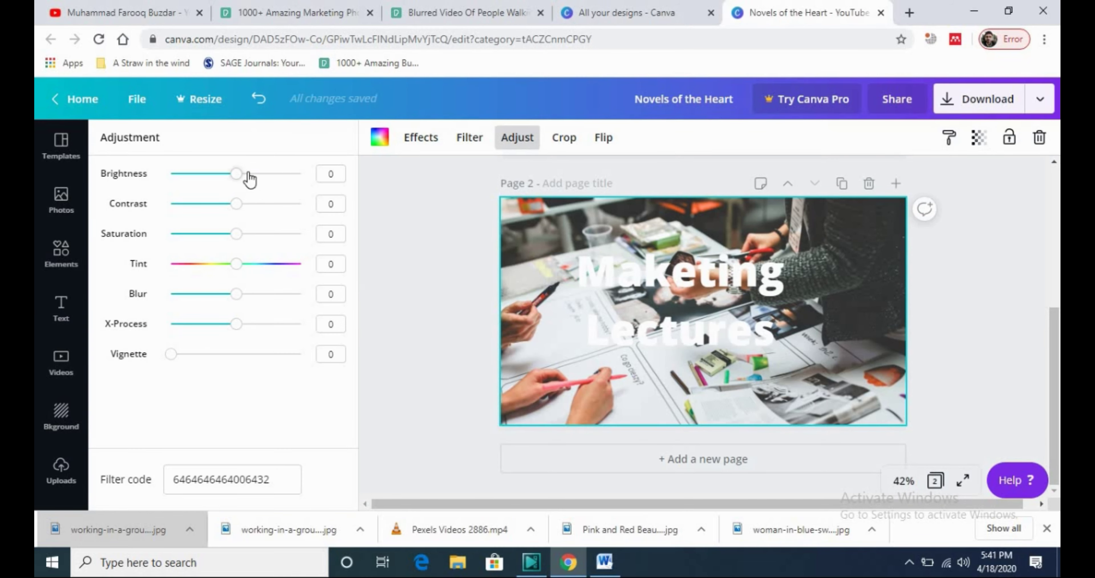
drag(232, 180, 179, 209)
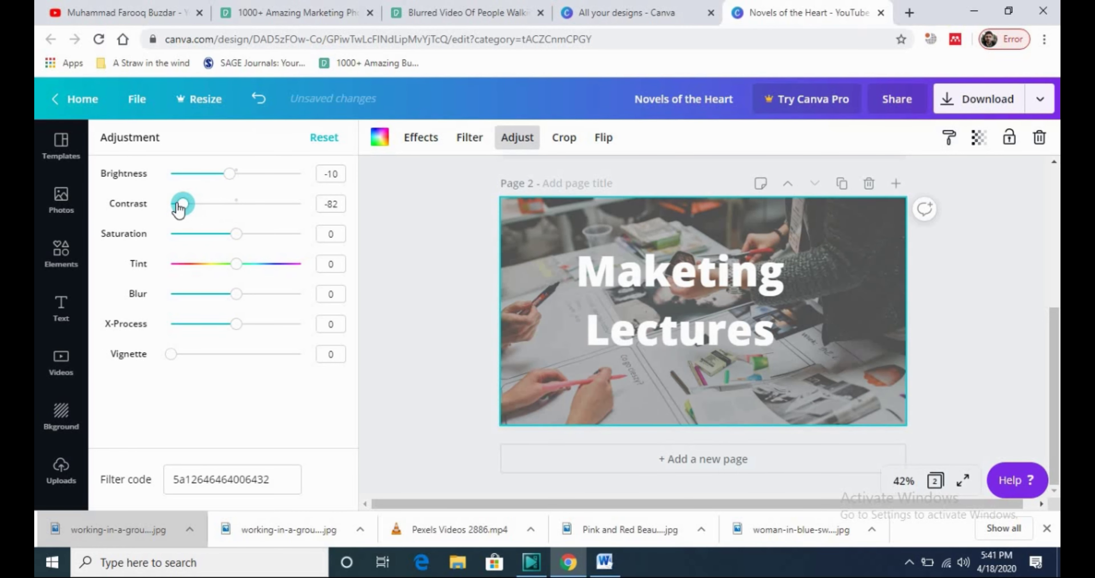
click(428, 143)
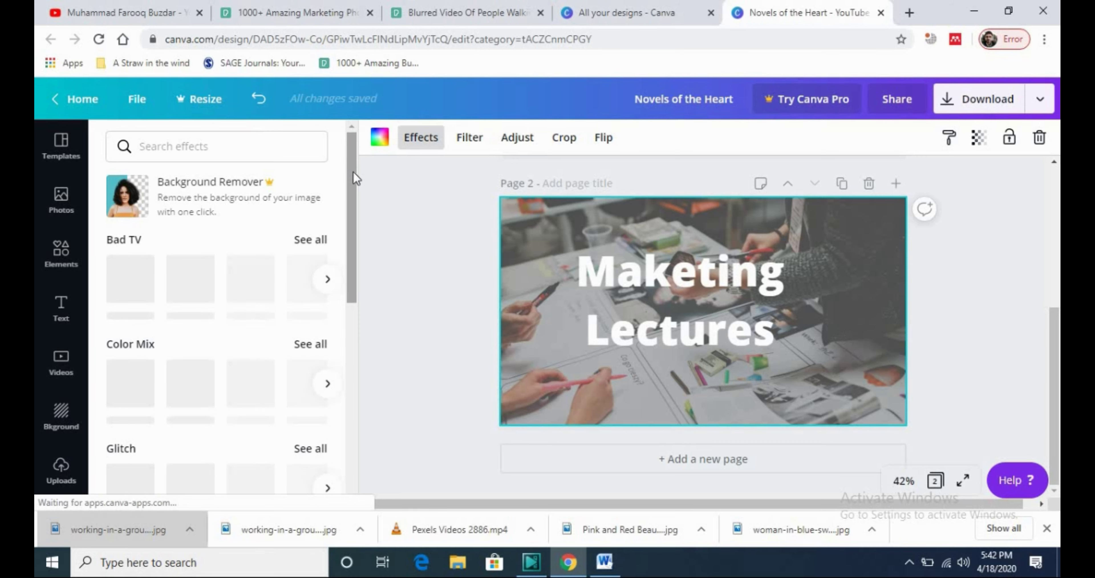
Search the Elements library for 'arrow' graphics, browse the results, then clear the search
scroll(349, 179, down, 2)
scroll(349, 195, up, 1)
scroll(344, 252, down, 2)
scroll(344, 252, up, 2)
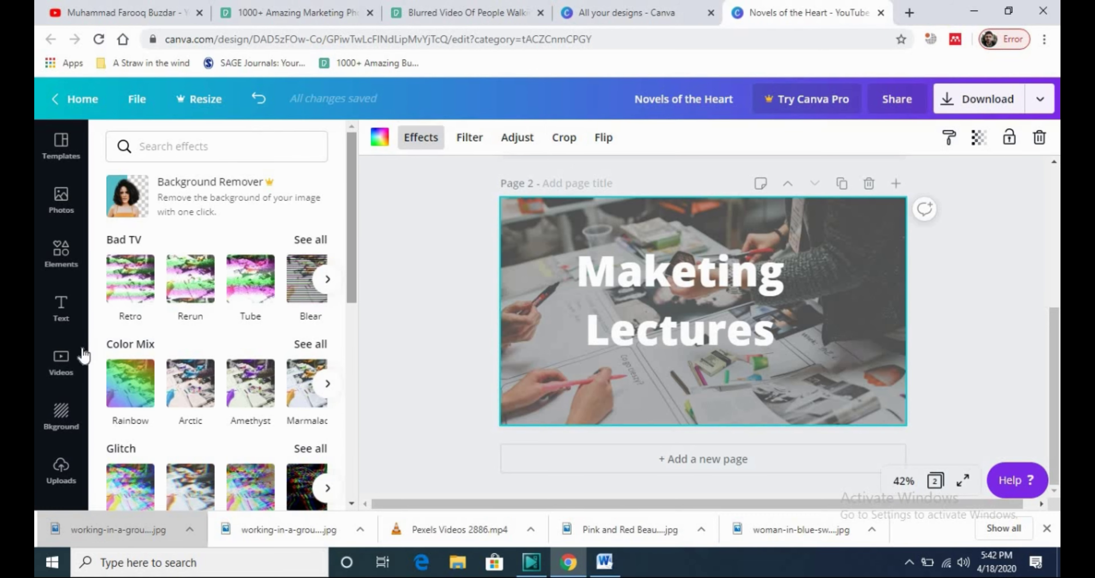
click(63, 255)
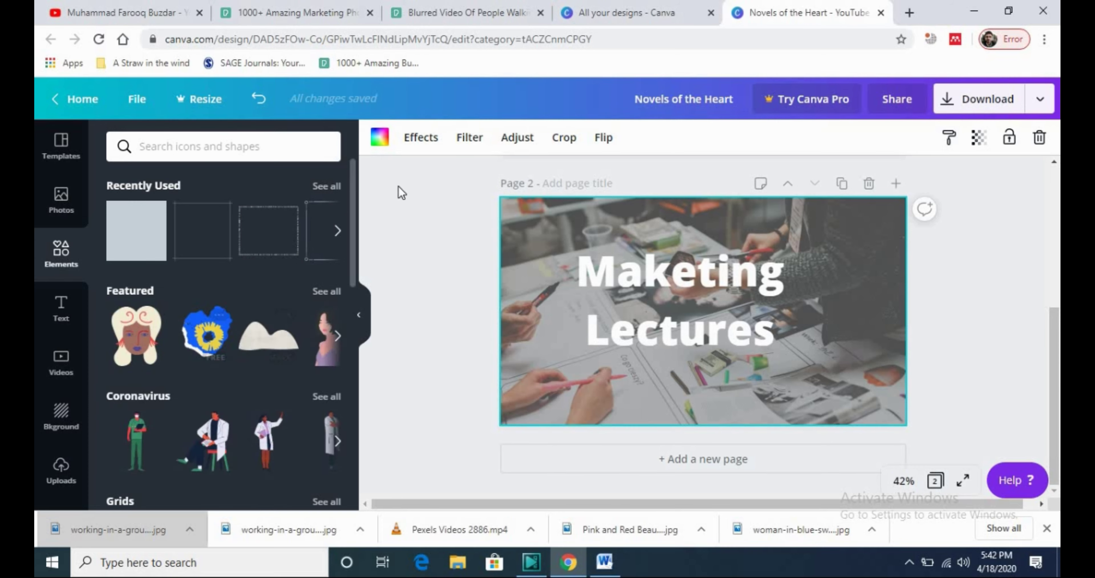
click(249, 154)
text(arrow)
key(Return)
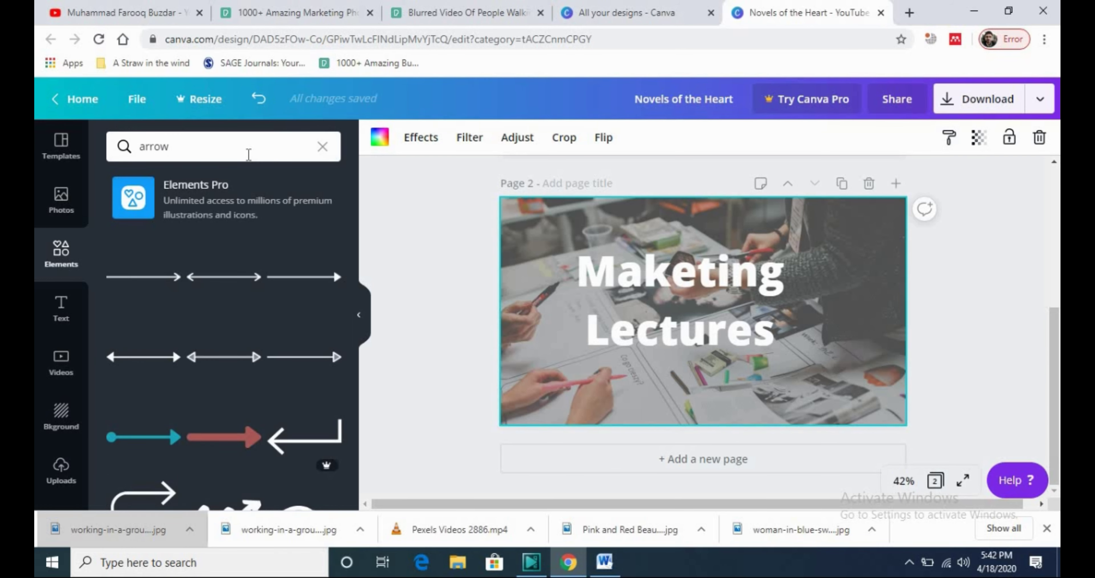
scroll(346, 285, down, 2)
scroll(345, 283, down, 6)
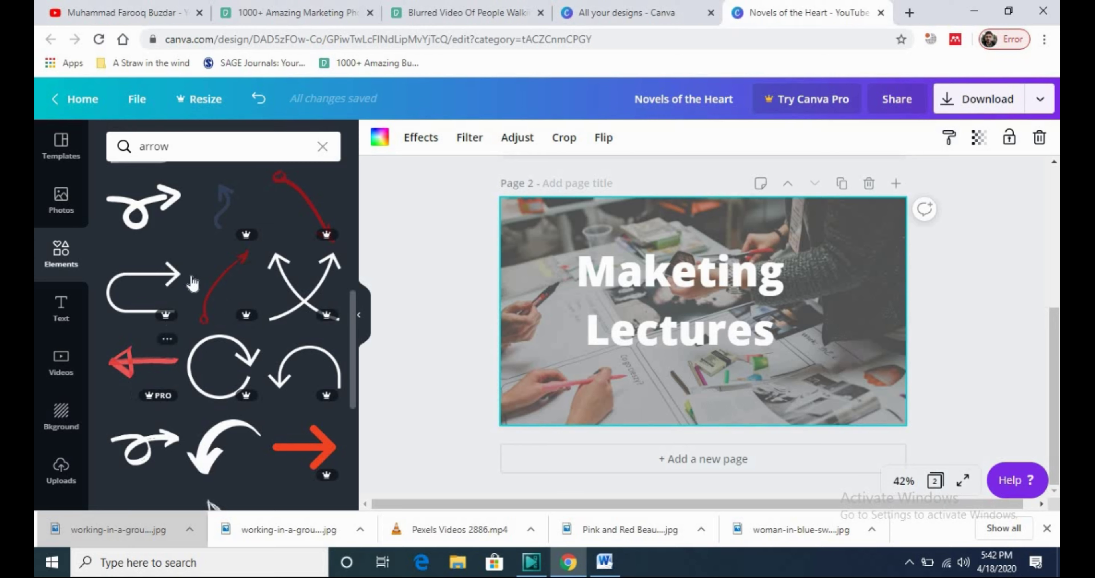
click(321, 148)
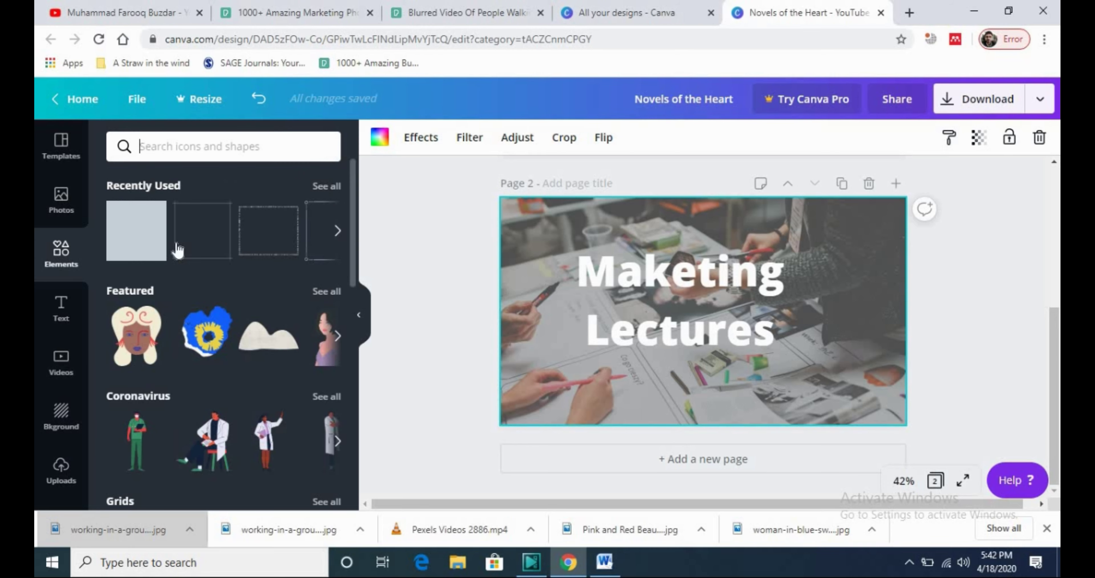
Browse backgrounds, try fading the photo and restore full opacity, then open the Download options
click(55, 418)
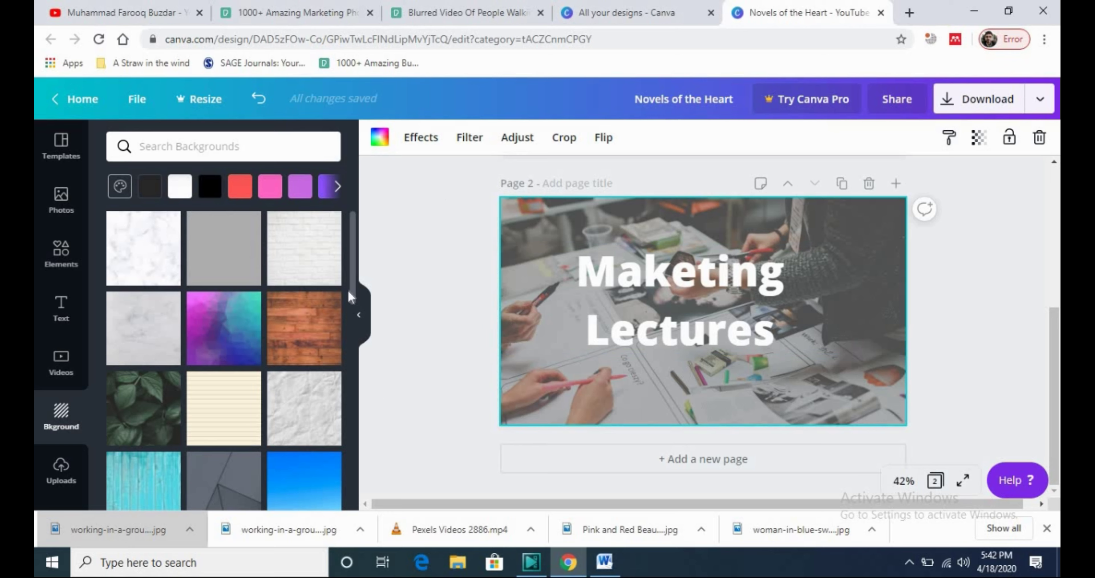
click(977, 137)
drag(935, 183, 965, 176)
click(955, 232)
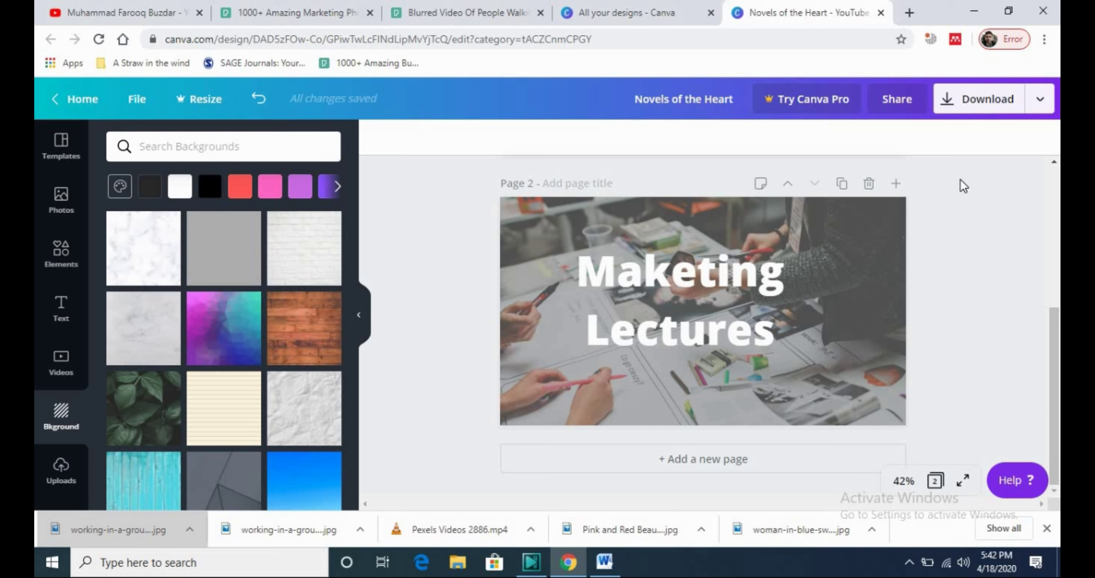
click(978, 105)
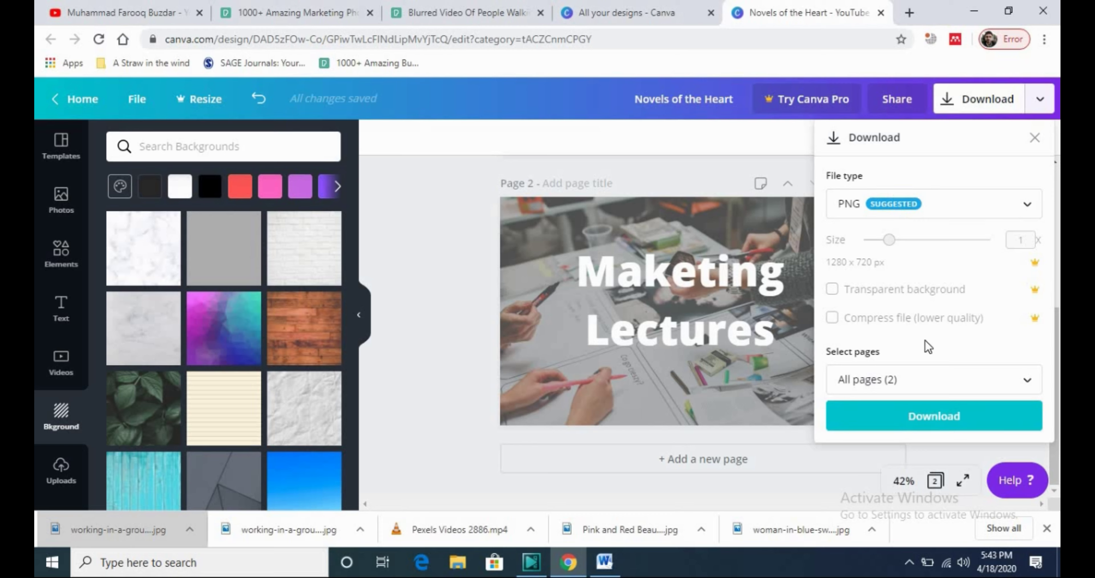
Set the Canva download file type to JPG
click(1028, 208)
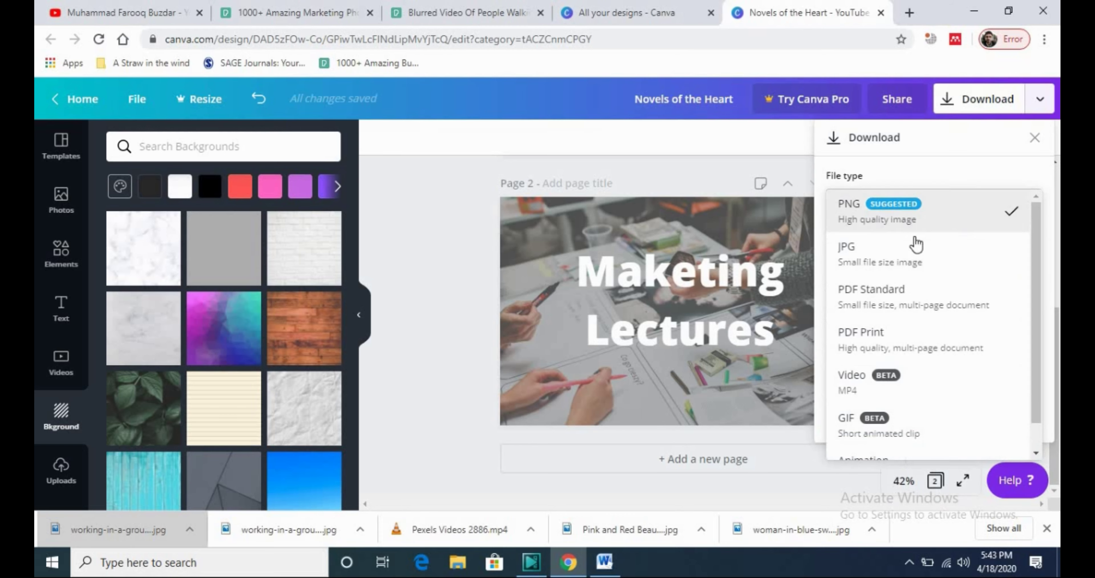
click(892, 259)
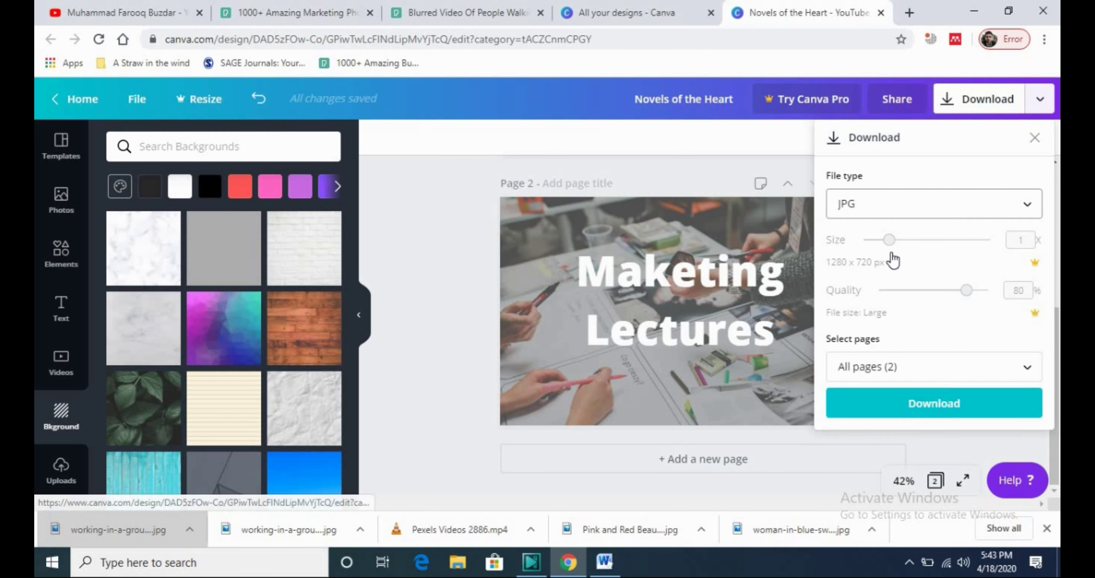
click(894, 374)
click(880, 376)
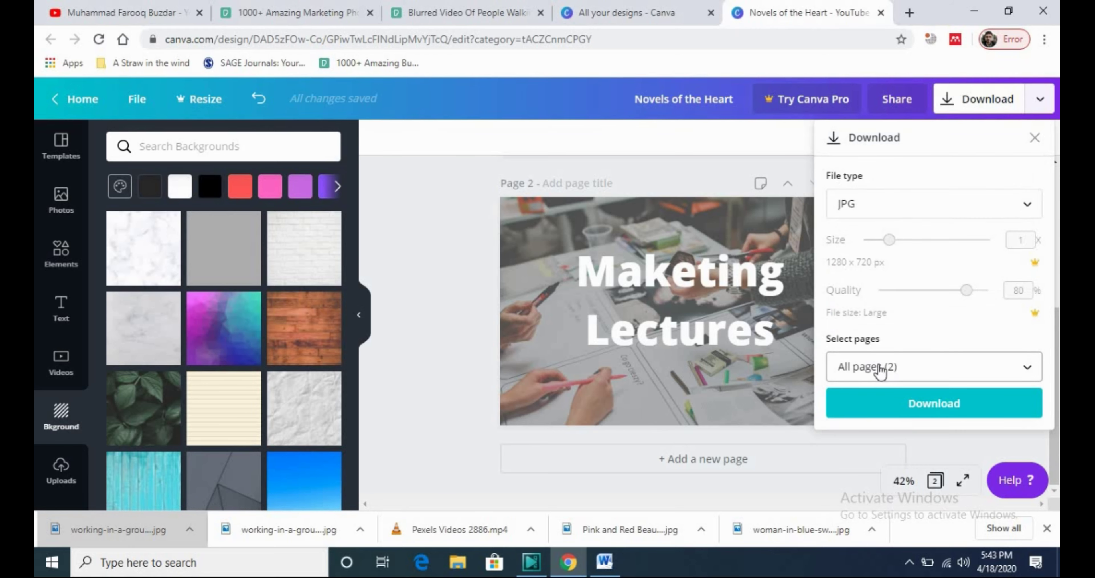
Download only Page 2 as Novels of the Heart.jpg and dismiss the Canva Pro promotion
click(1028, 368)
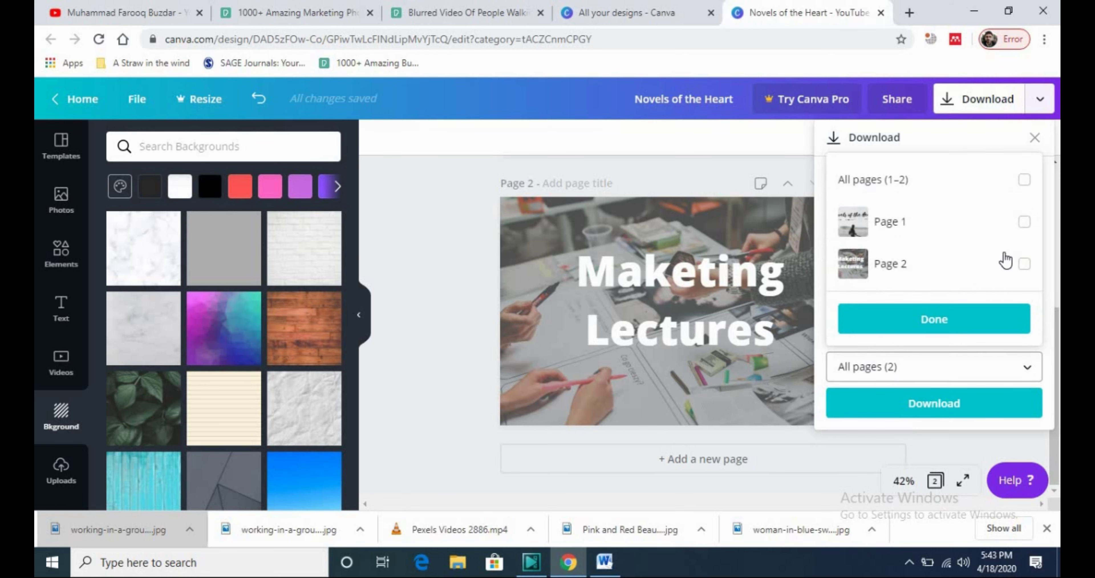
click(1023, 265)
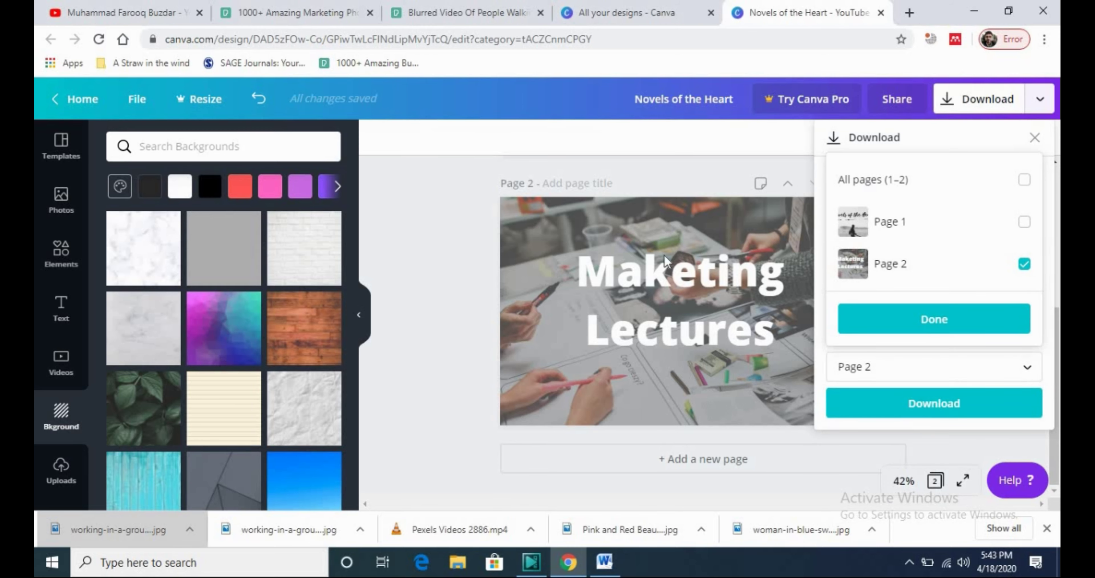
click(893, 320)
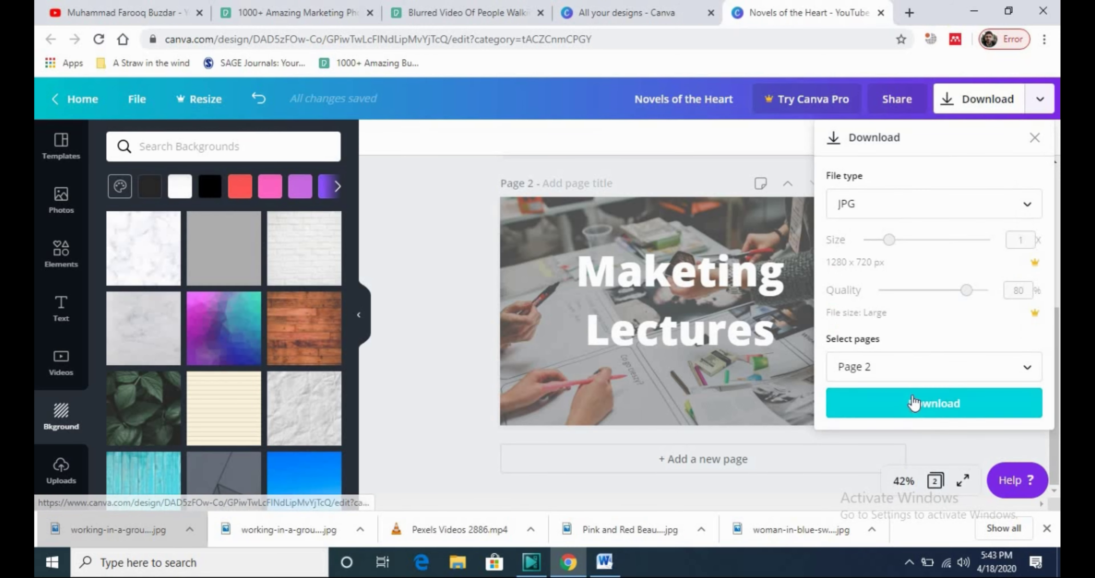
click(935, 410)
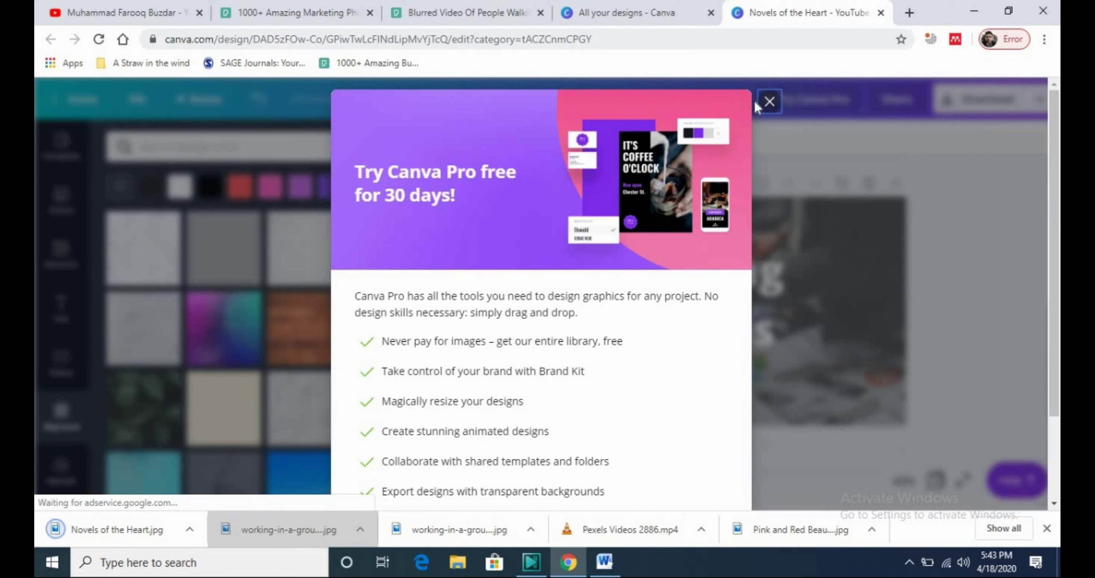
click(178, 411)
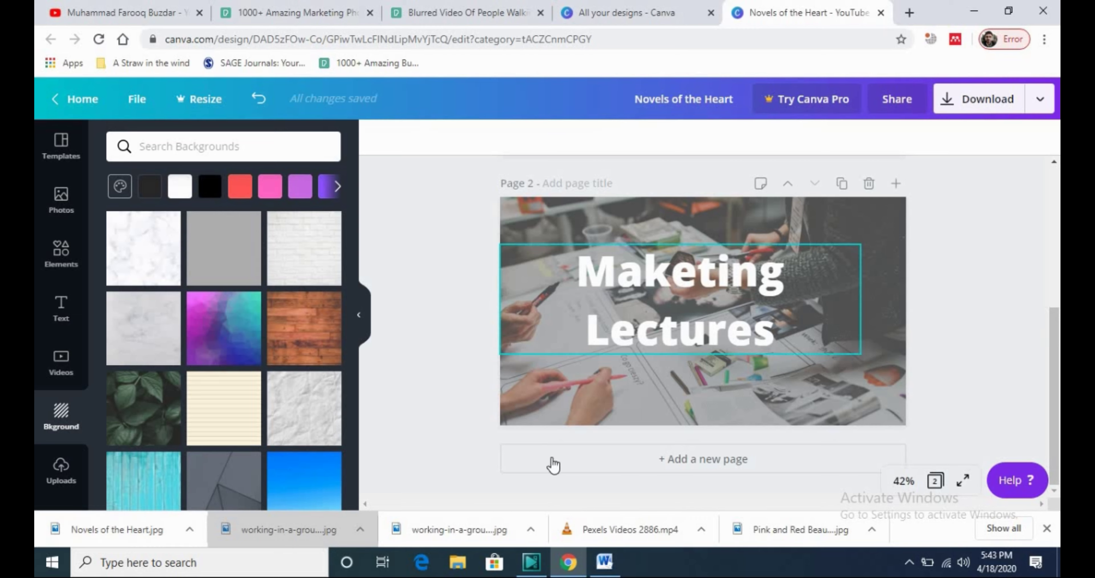
click(532, 561)
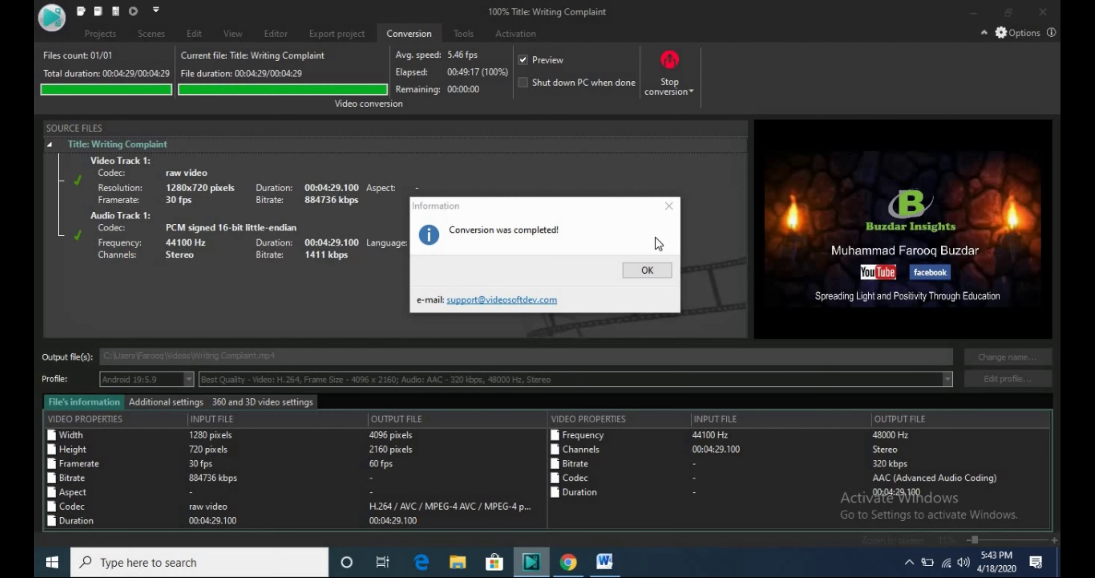
Close the conversion notice, show Scenes, zoom the preview to 25% and enlarge the preview area
click(647, 269)
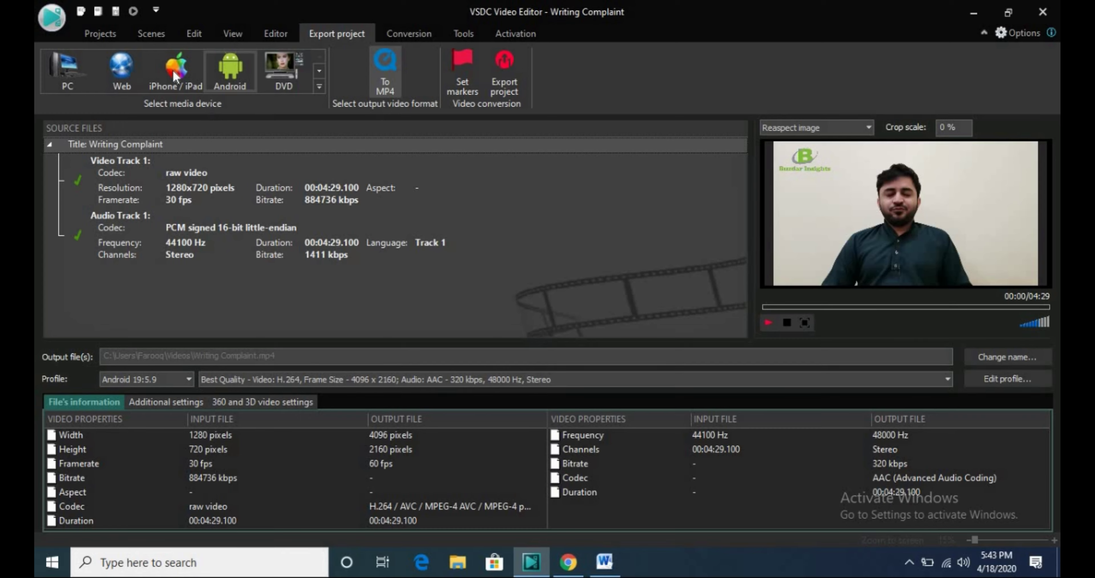
click(144, 34)
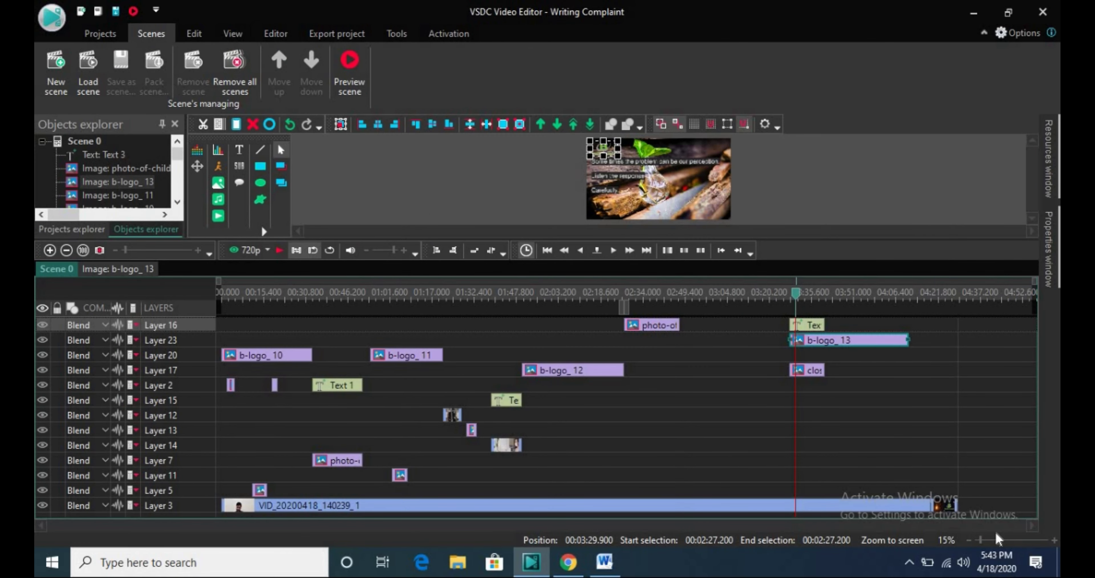
click(993, 542)
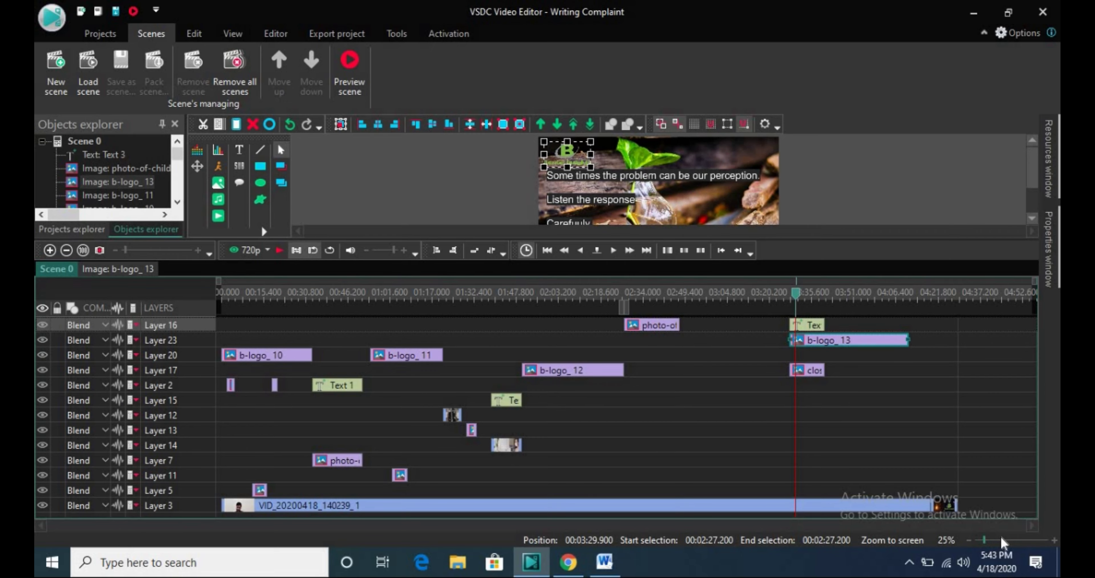
drag(699, 239, 595, 363)
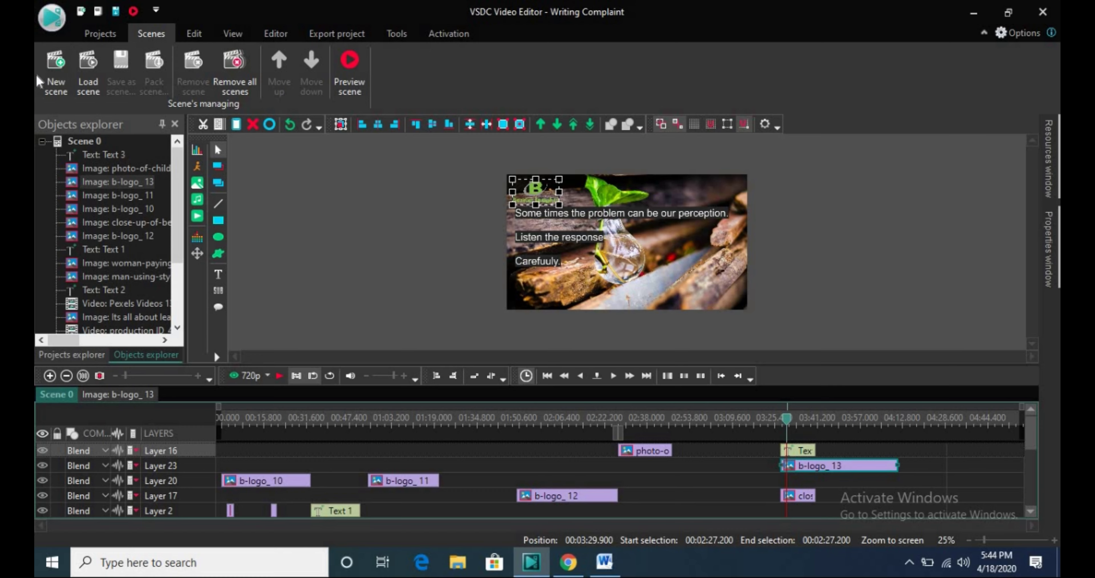
Create a new blank 1280×720, 30 fps project titled New Project
click(100, 34)
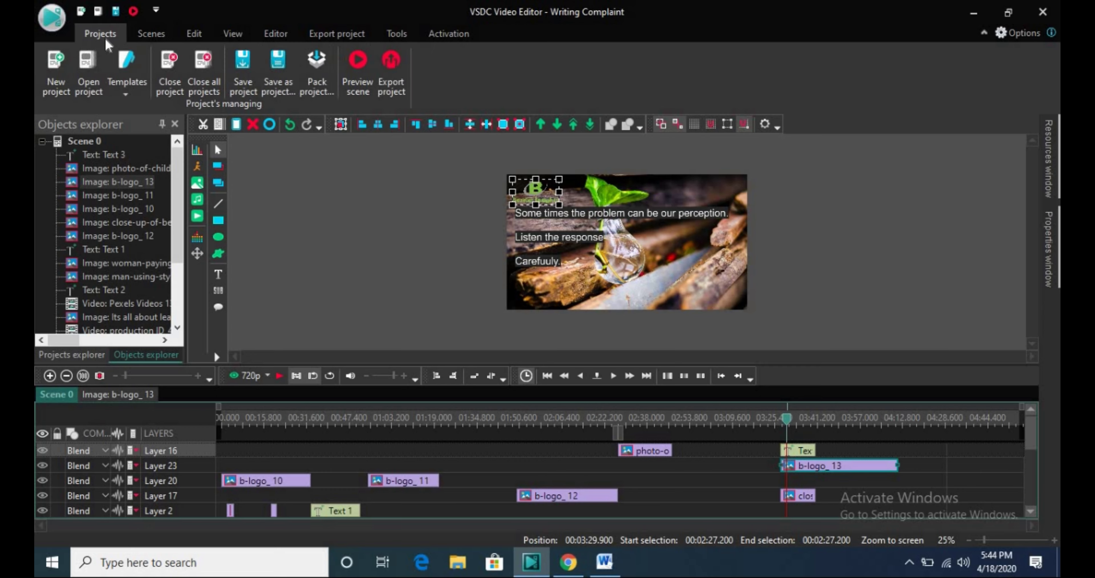
click(47, 95)
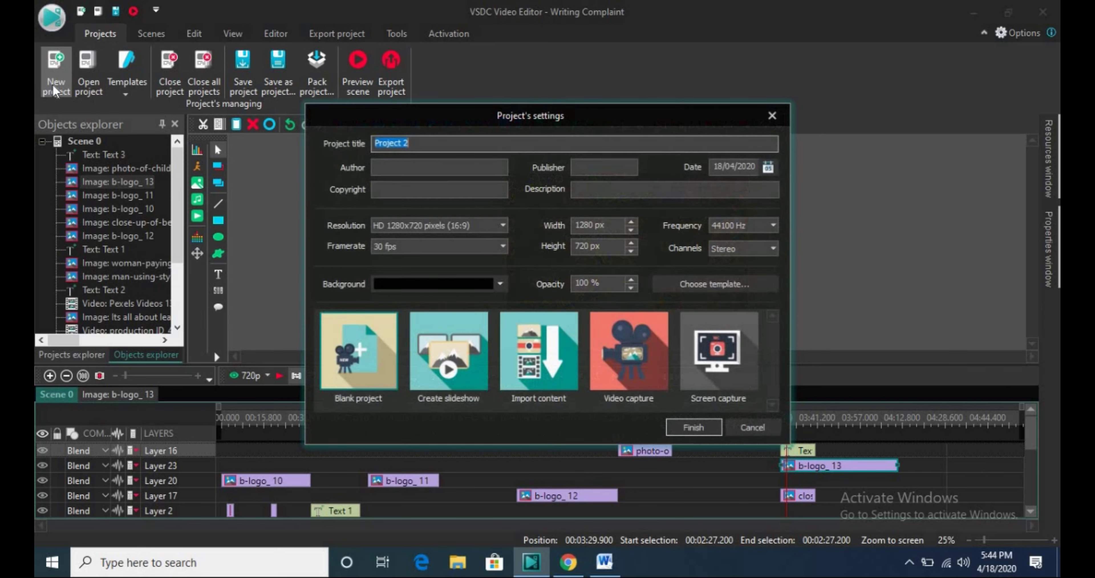
text(New)
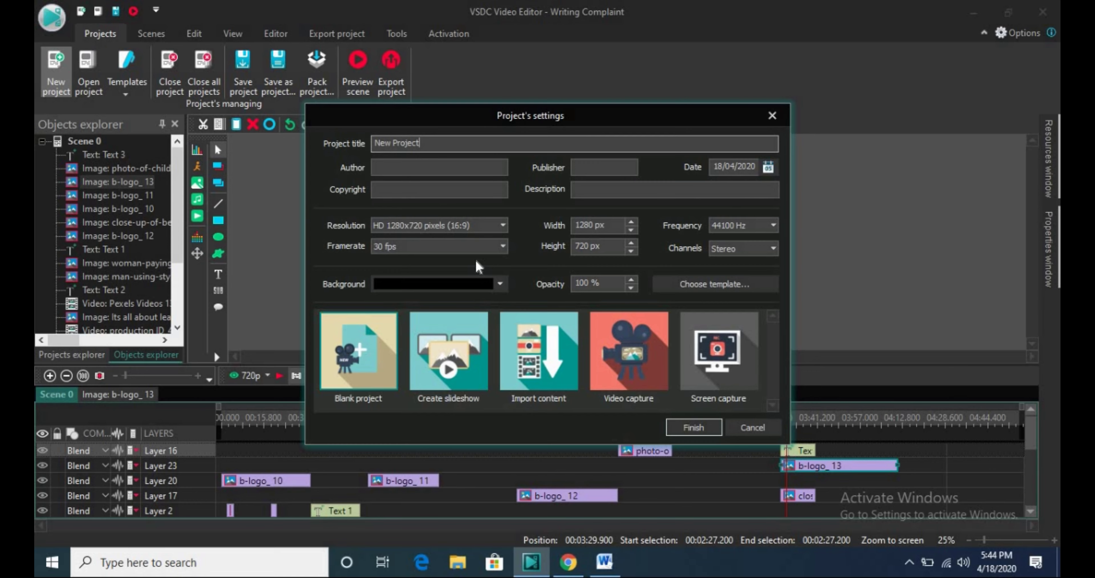
click(693, 428)
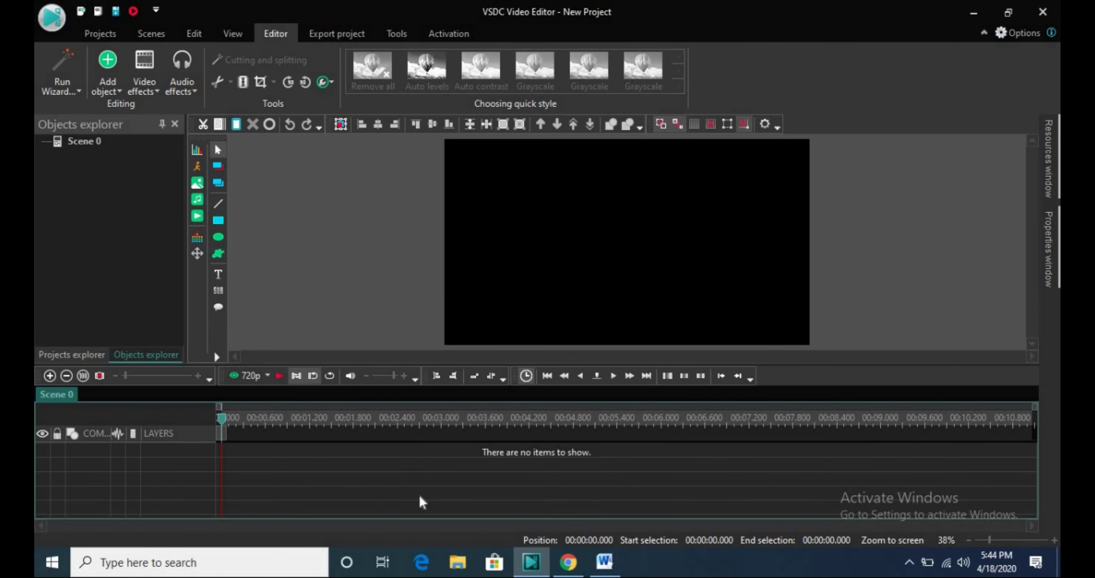
click(457, 561)
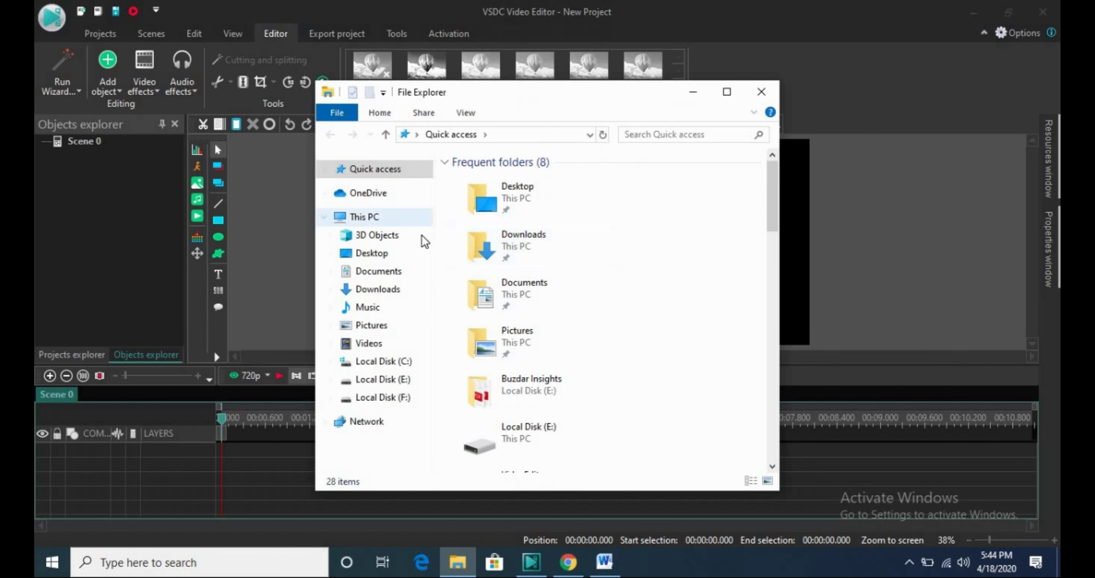
Import VID_20200418_140239 from Documents into the project and play it to check
click(379, 272)
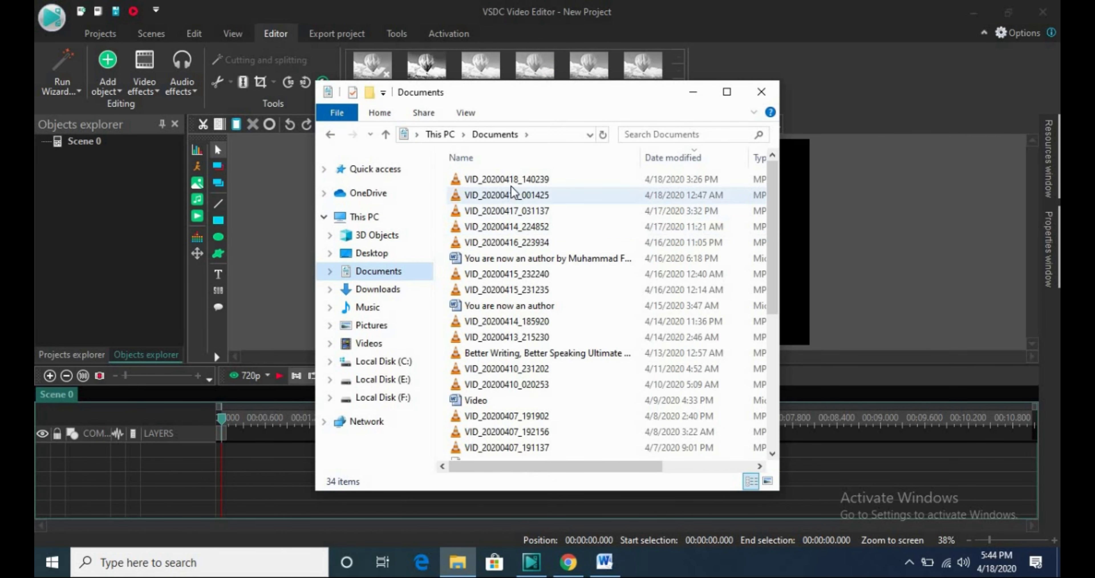
drag(516, 181, 616, 255)
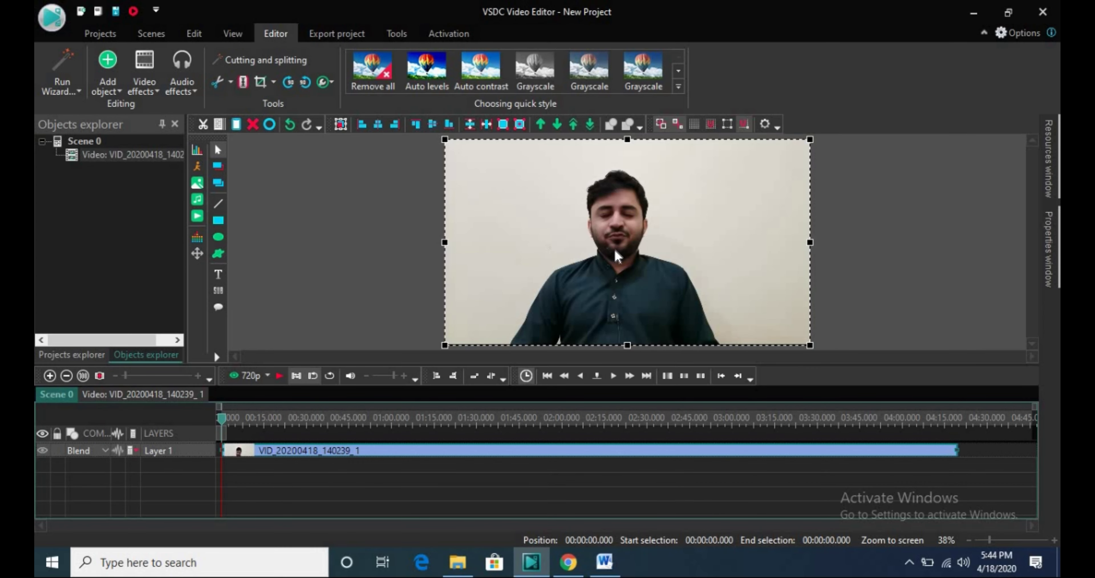
click(279, 376)
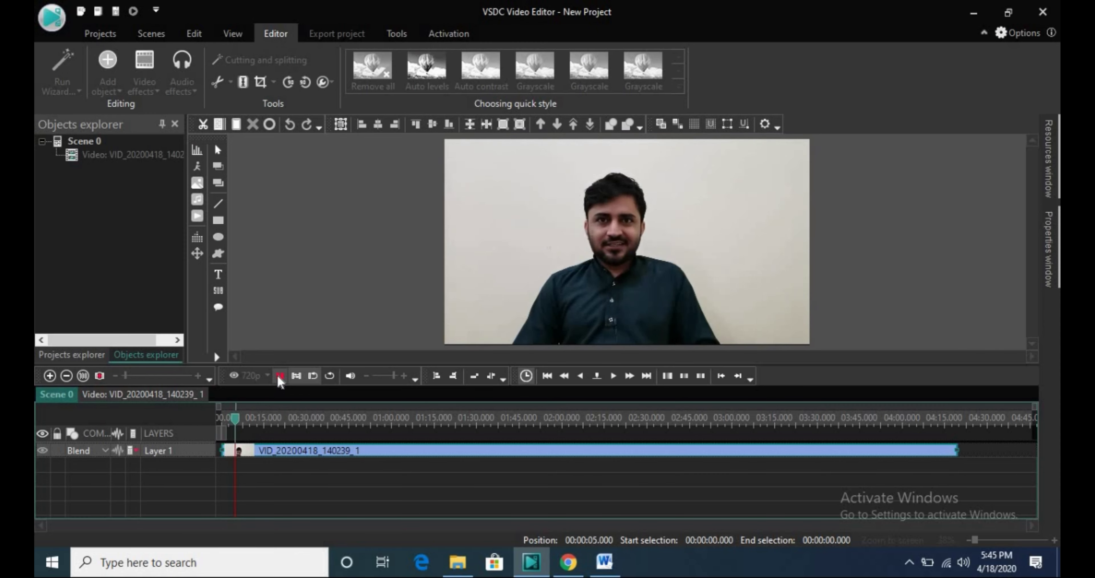
click(278, 375)
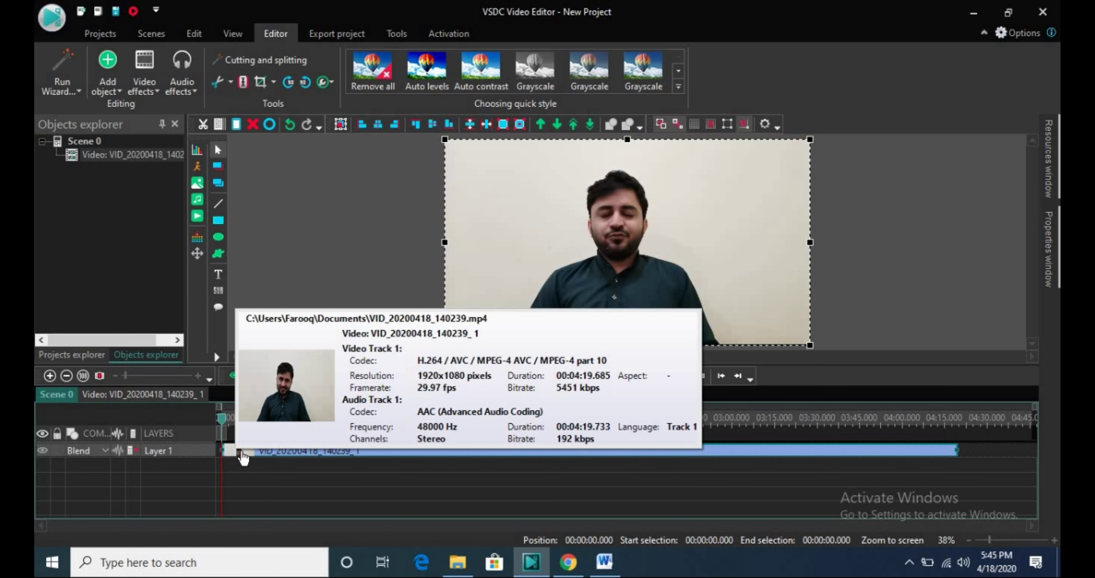
Trim the talking-head clip's right edge, then extend it back out on Layer 1
drag(853, 445, 685, 449)
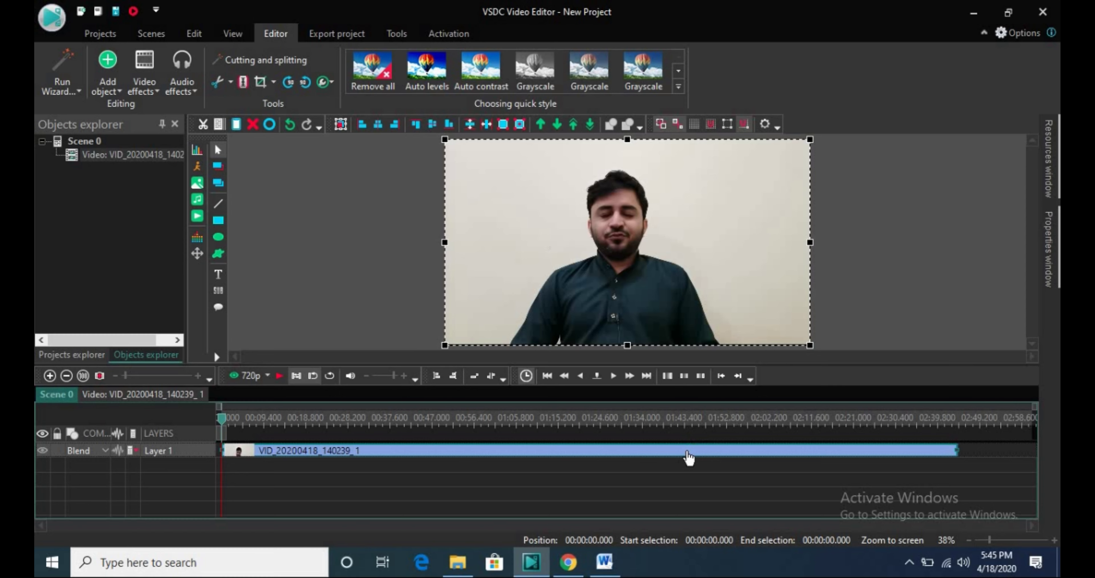
drag(854, 444, 810, 454)
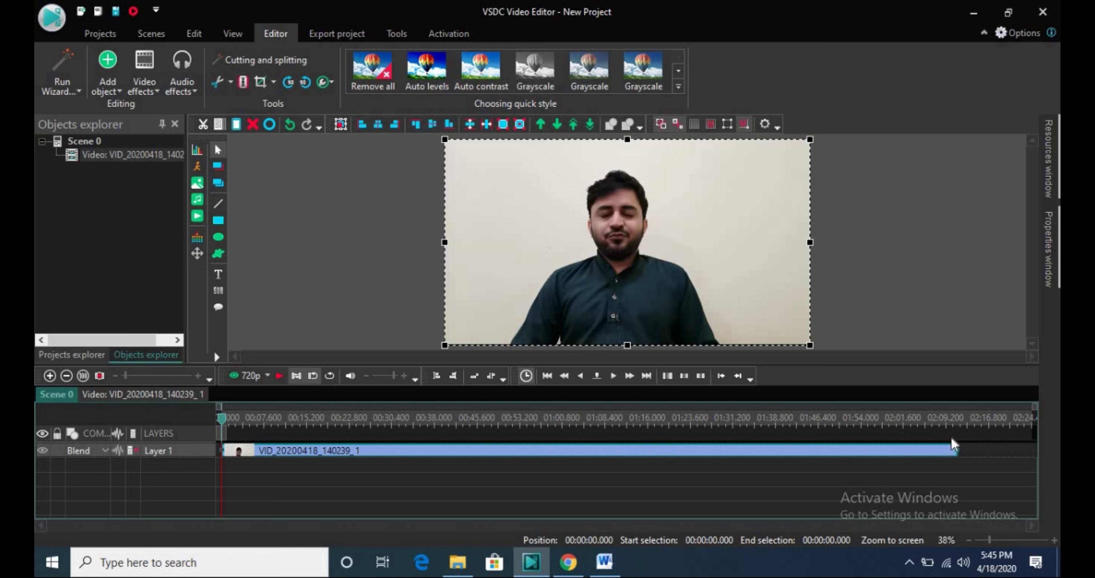
drag(956, 447, 1030, 449)
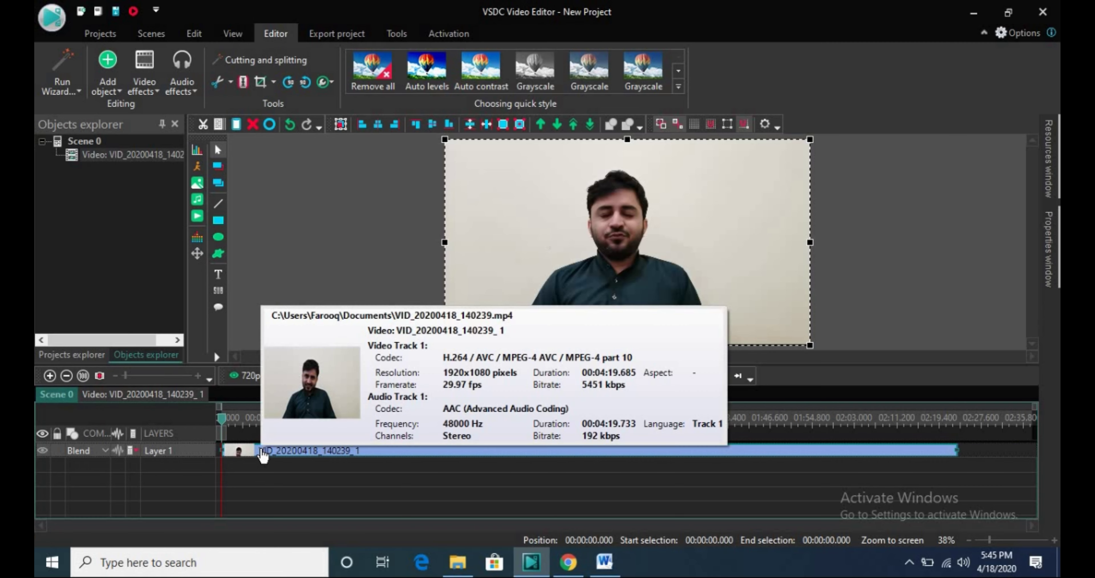
click(567, 561)
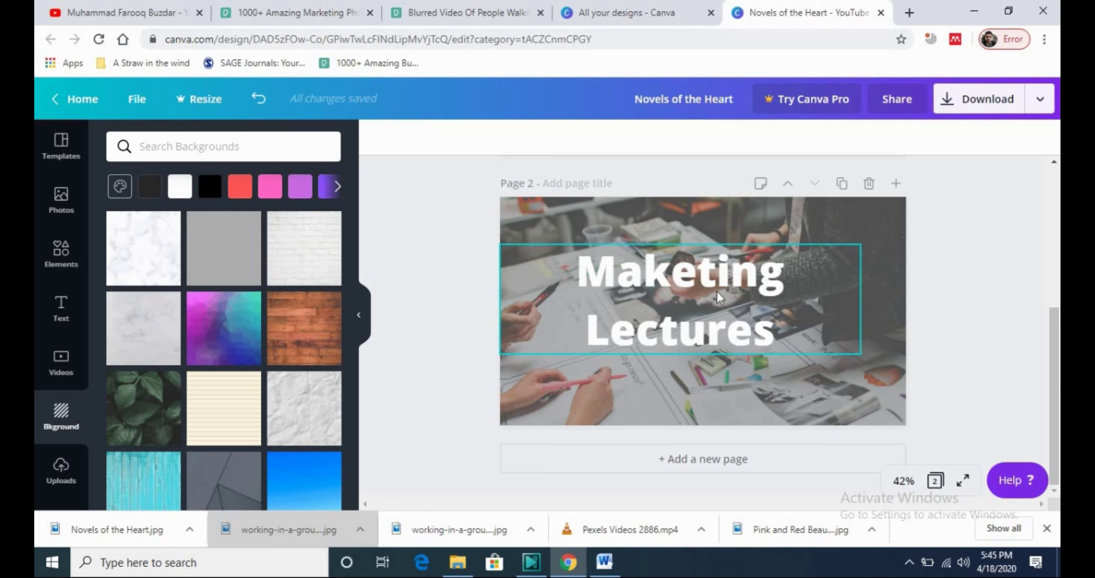
Drag Novels of the Heart.jpg from Chrome's downloads bar onto the VSDC timeline
drag(147, 531, 599, 240)
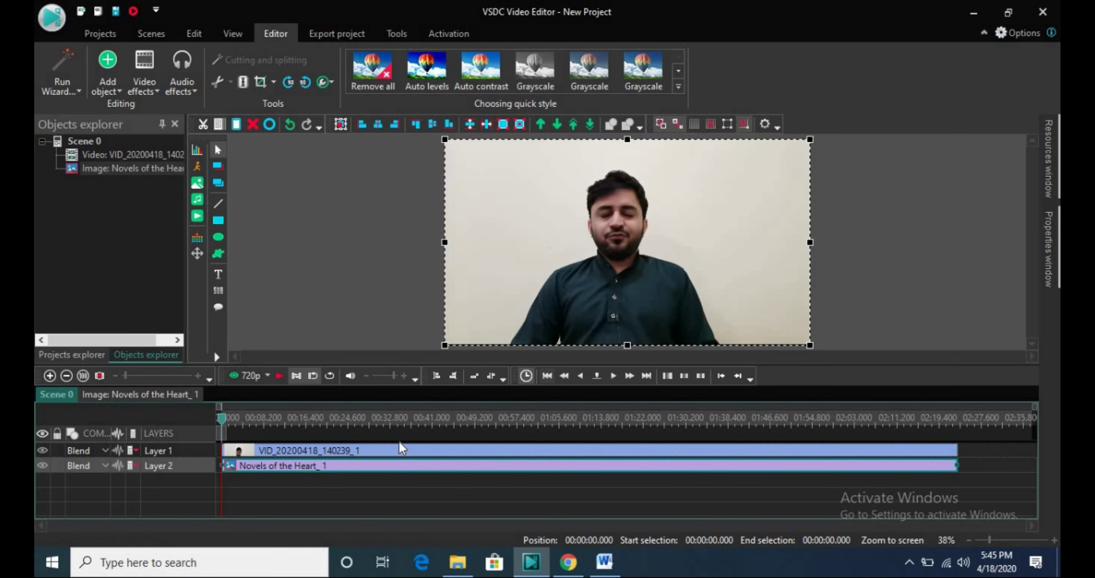
Move the video below the title image, start it slightly later, and shorten the image to a brief intro
mouse_move(398, 454)
drag(397, 453, 397, 480)
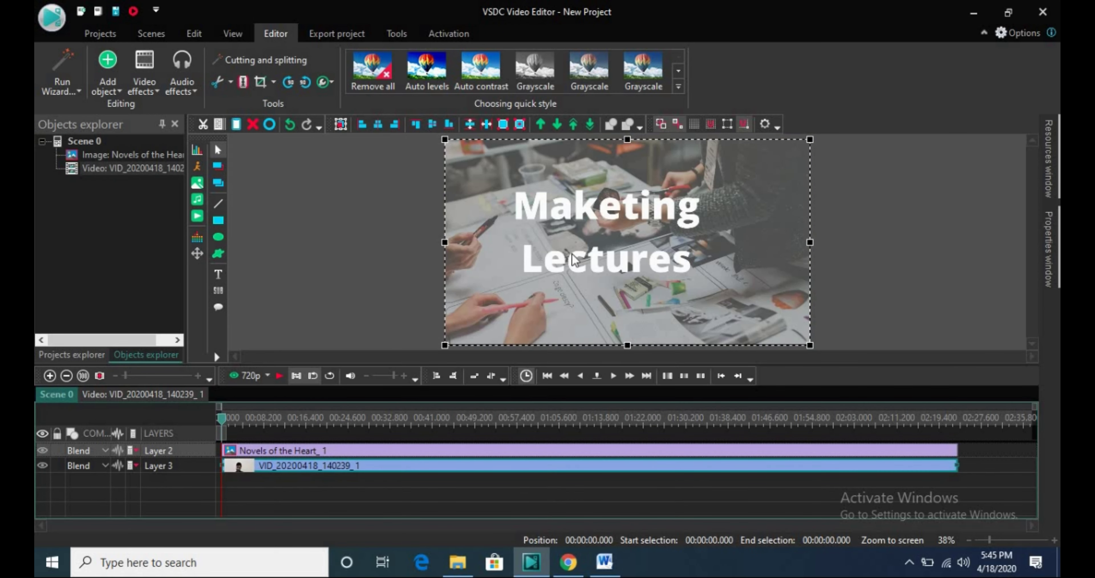
drag(370, 468, 377, 469)
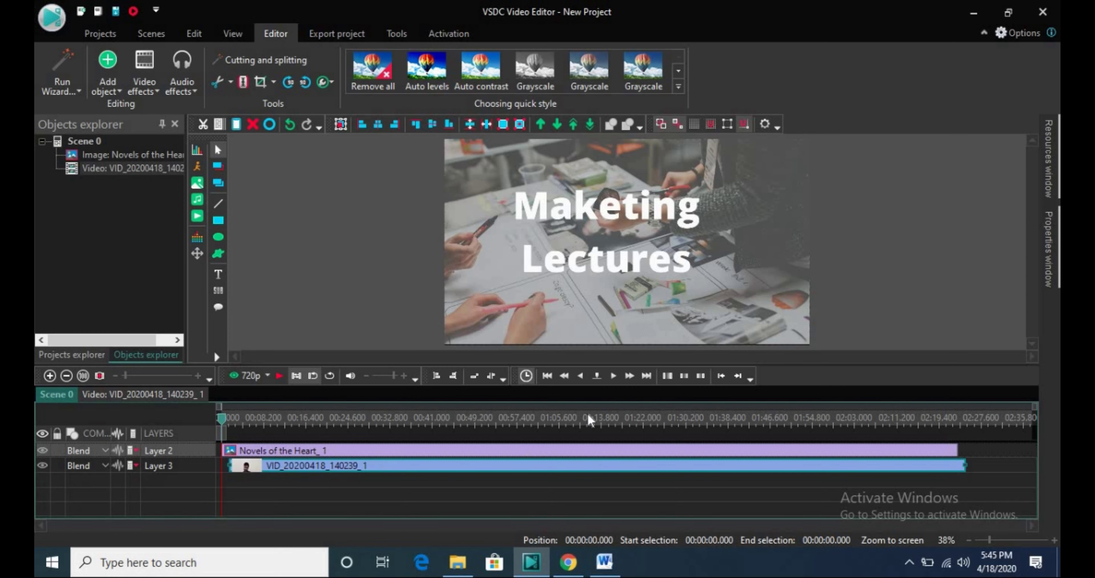
click(946, 450)
drag(670, 450, 231, 446)
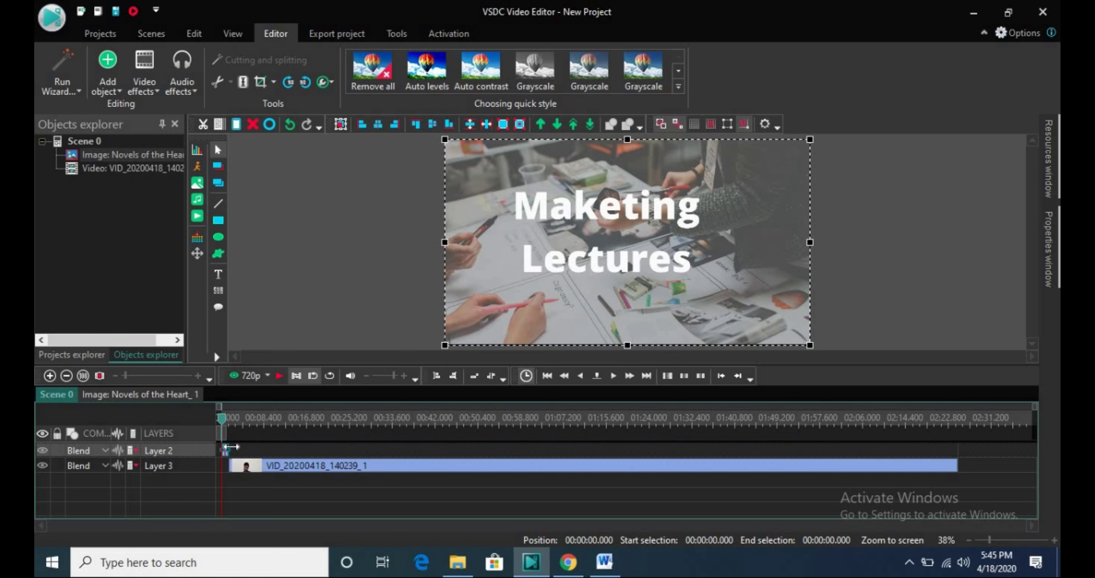
click(250, 468)
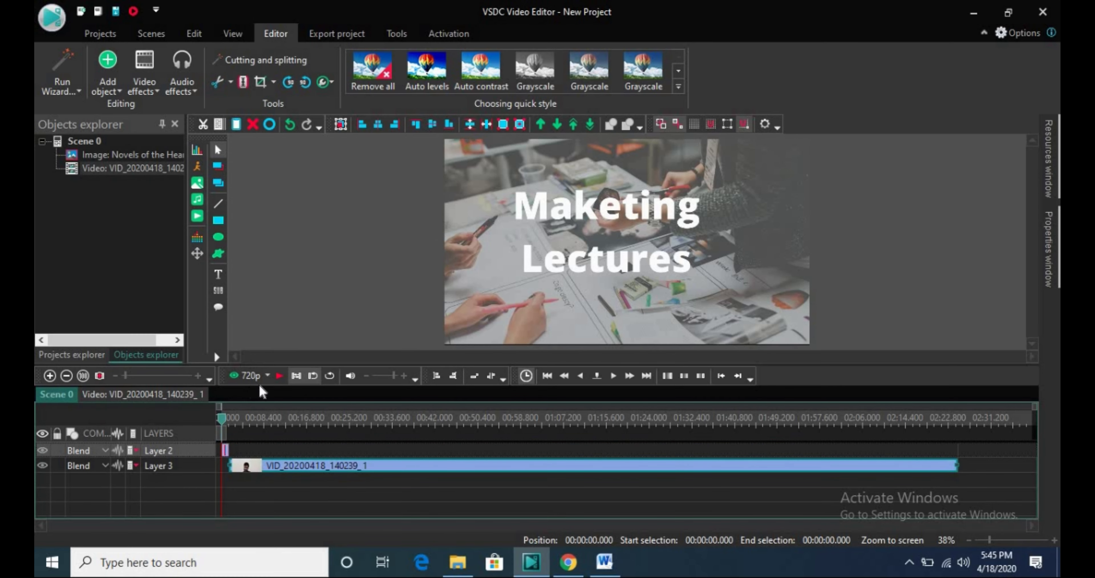
Play the project preview from the start to check the title intro
click(277, 379)
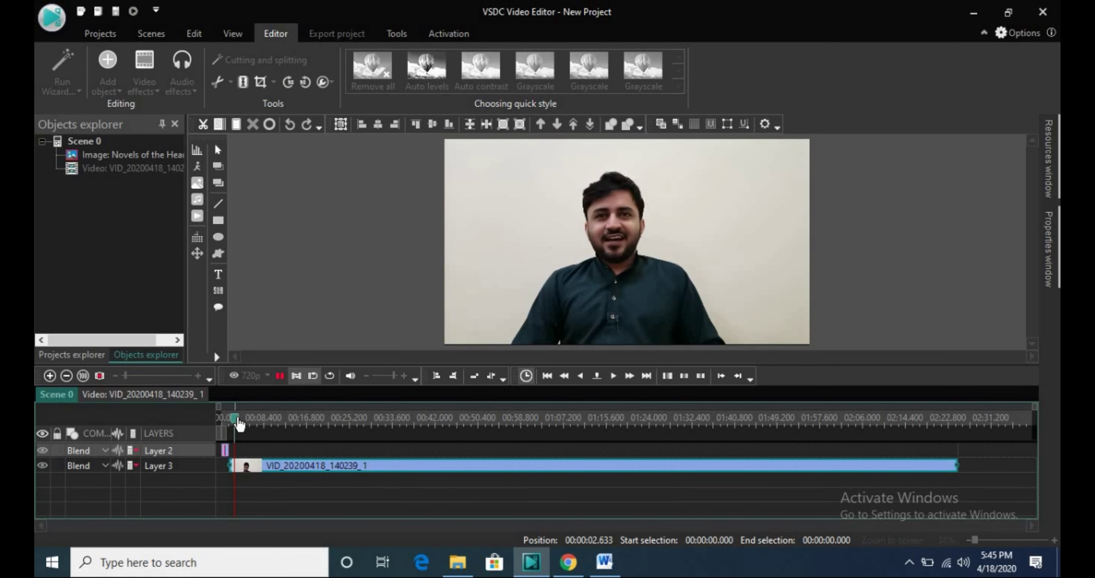
click(221, 417)
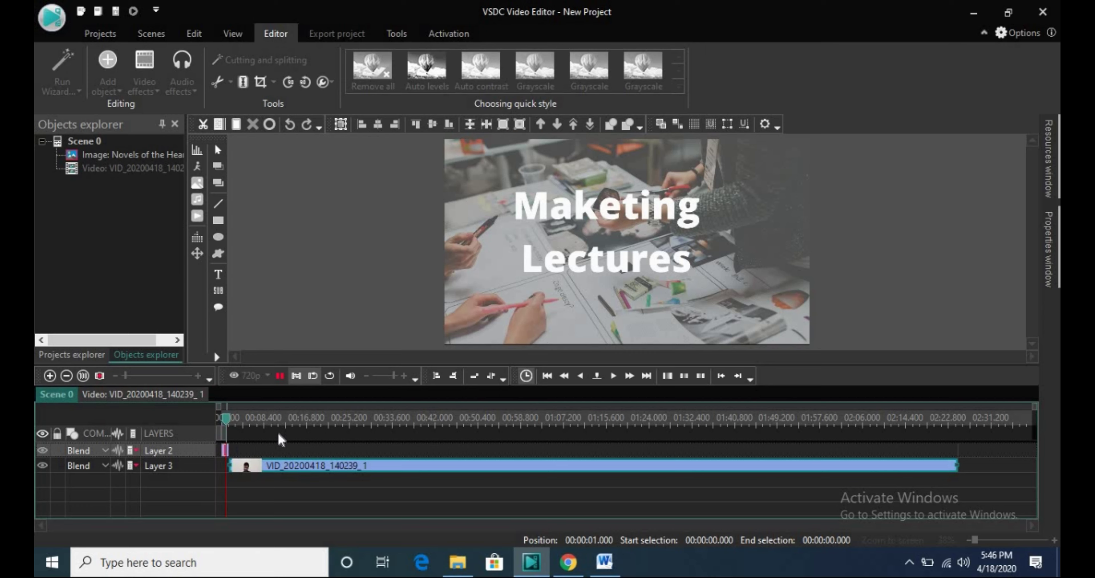
click(279, 376)
click(280, 376)
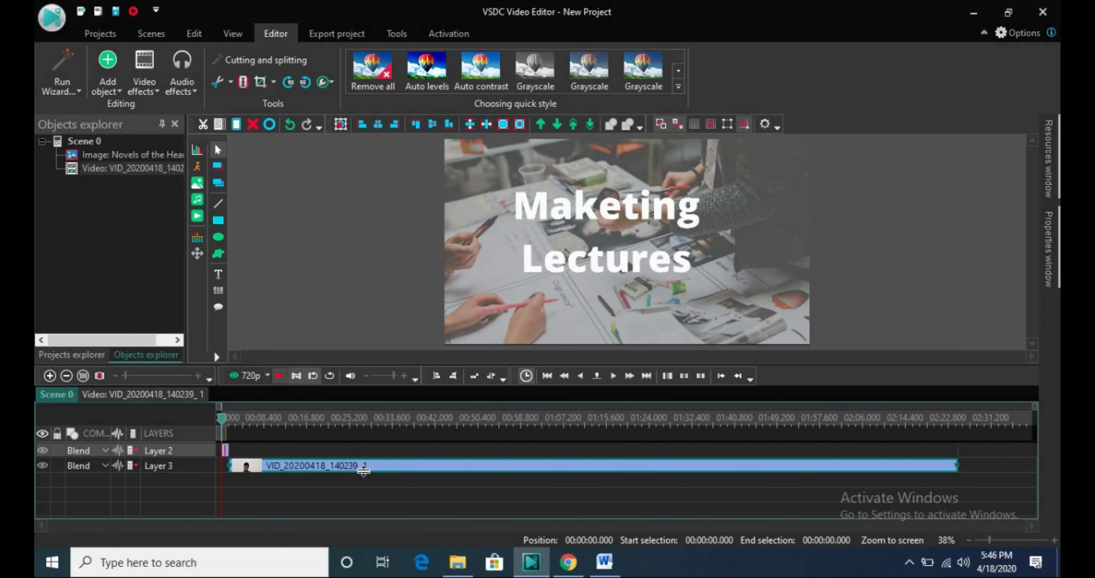
click(468, 571)
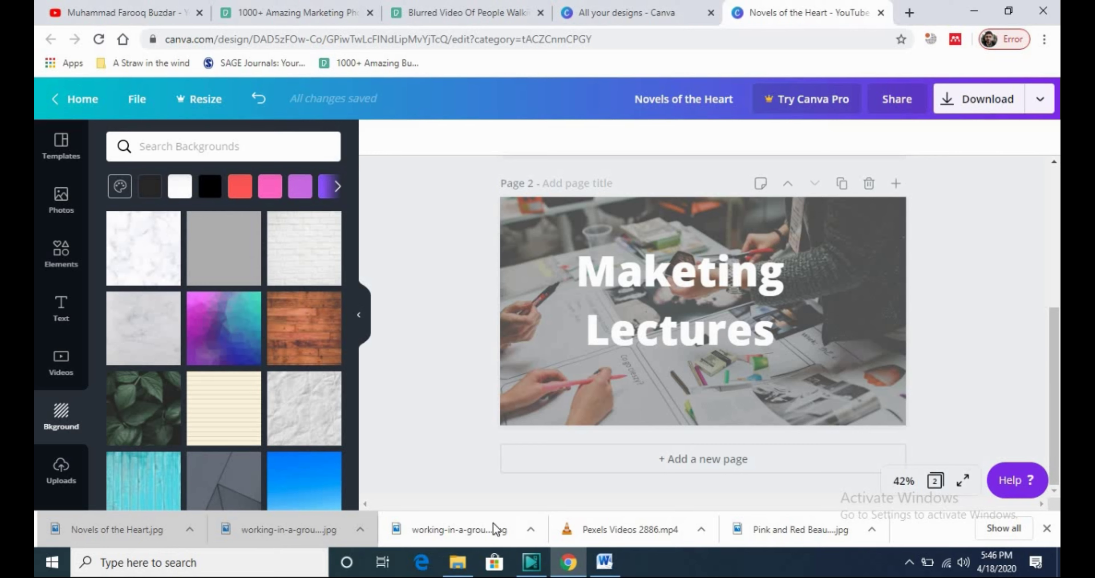
Drag Pexels Videos 2886.mp4 from Chrome's download bar onto the VSDC timeline
drag(592, 531, 600, 215)
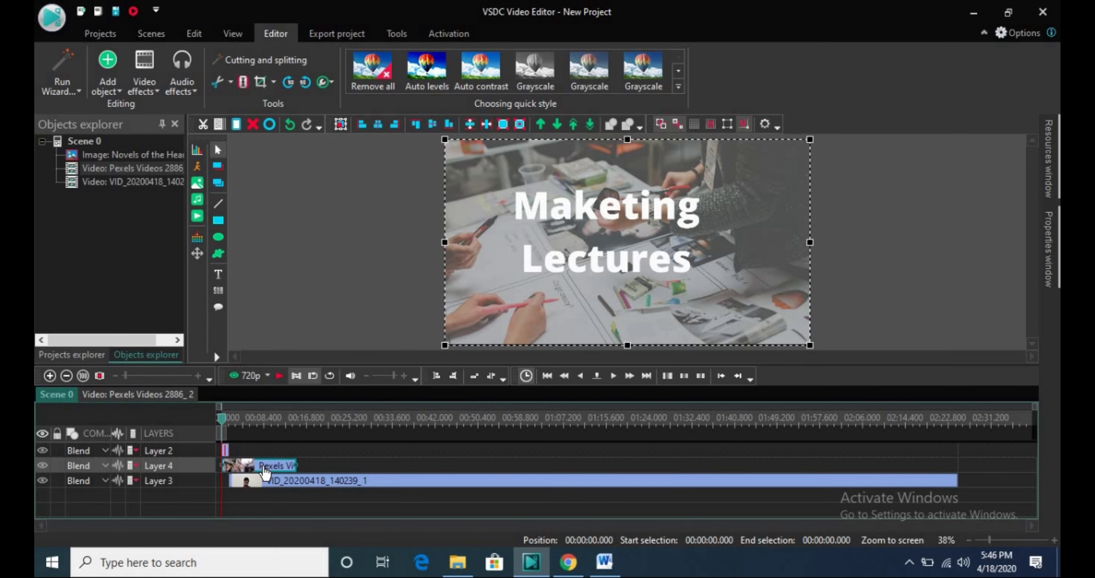
Move the playhead to about 00:07.800 and play, then stop, the Pexels street clip preview
drag(222, 418, 262, 423)
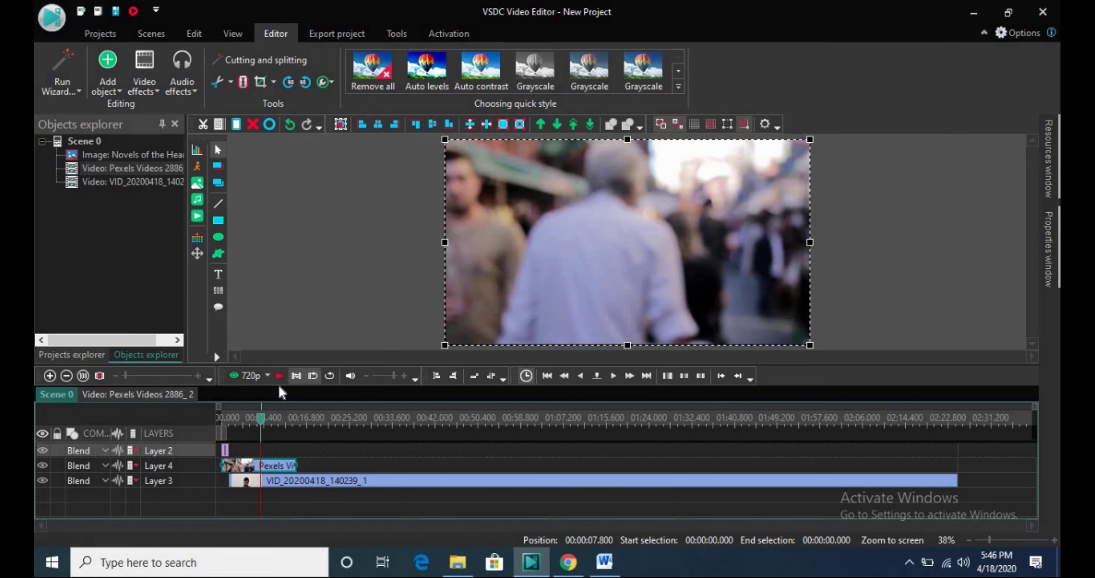
click(279, 375)
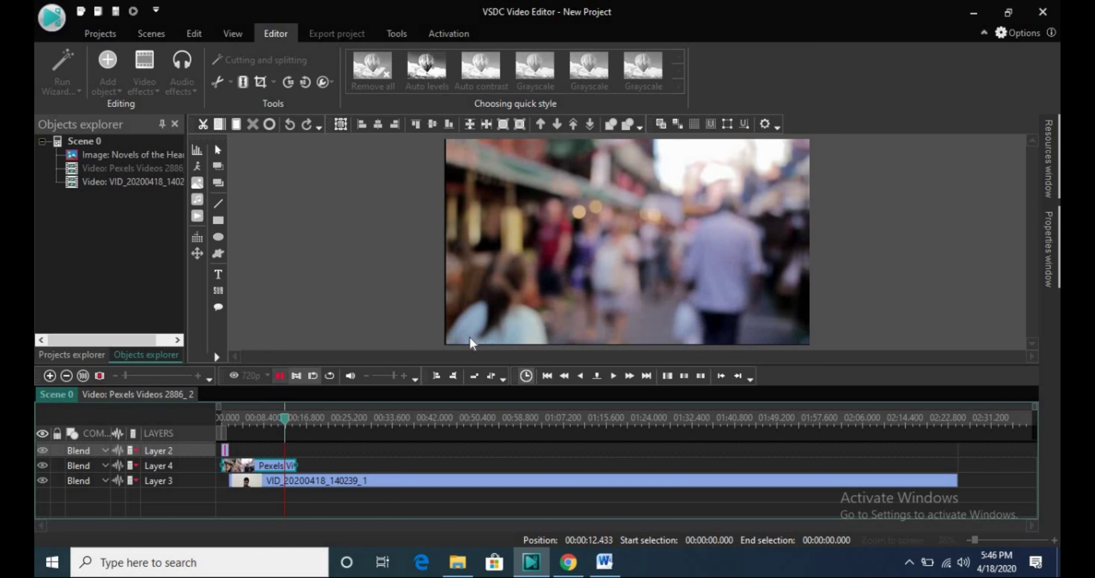
click(280, 376)
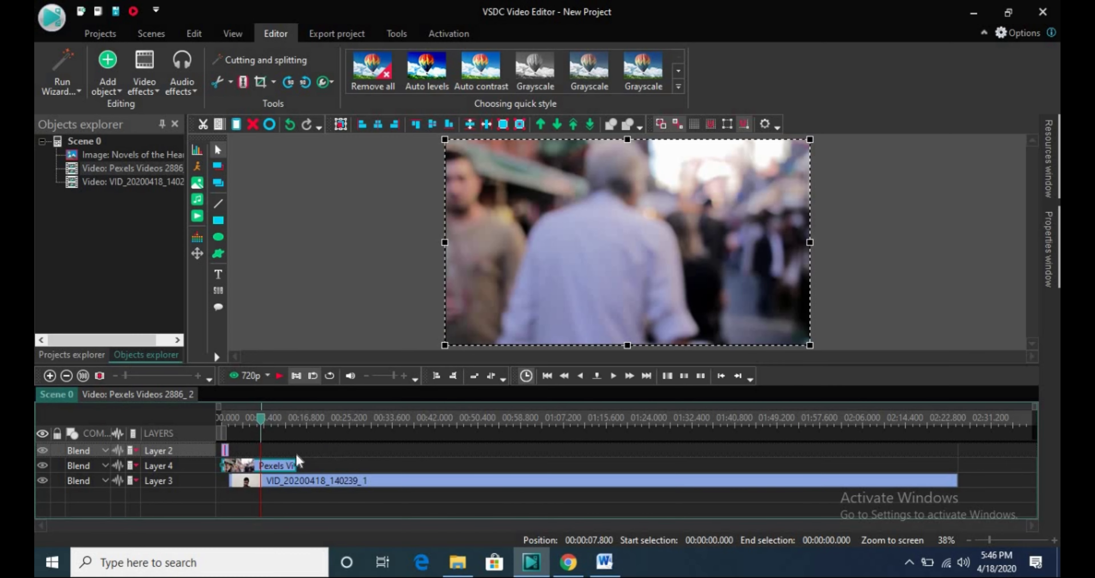
Set the Pexels street clip's audio track to Don't use audio in its Properties
right_click(274, 465)
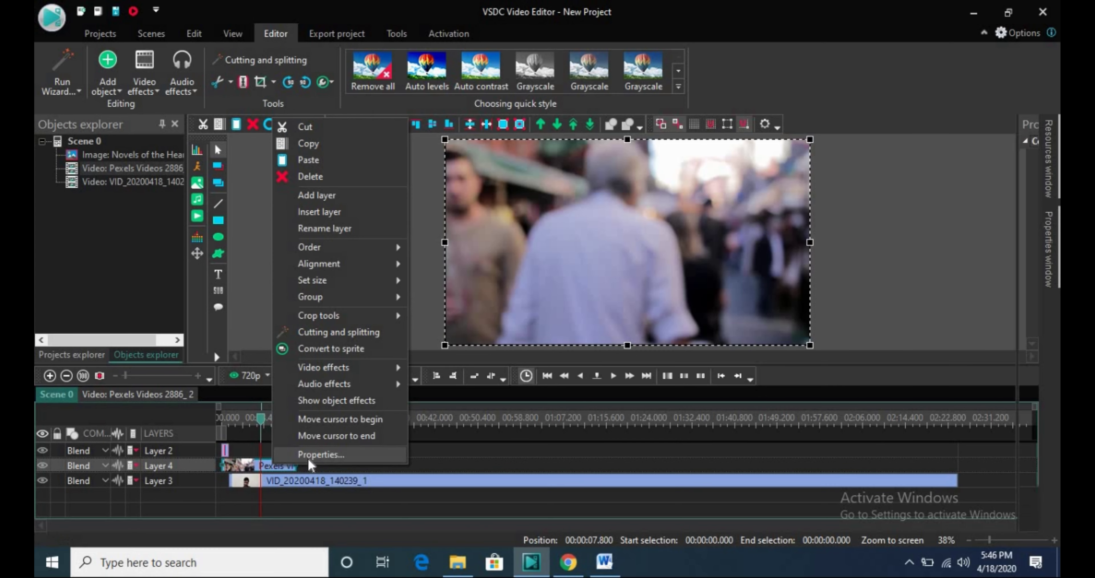
click(309, 455)
drag(1036, 346, 1012, 412)
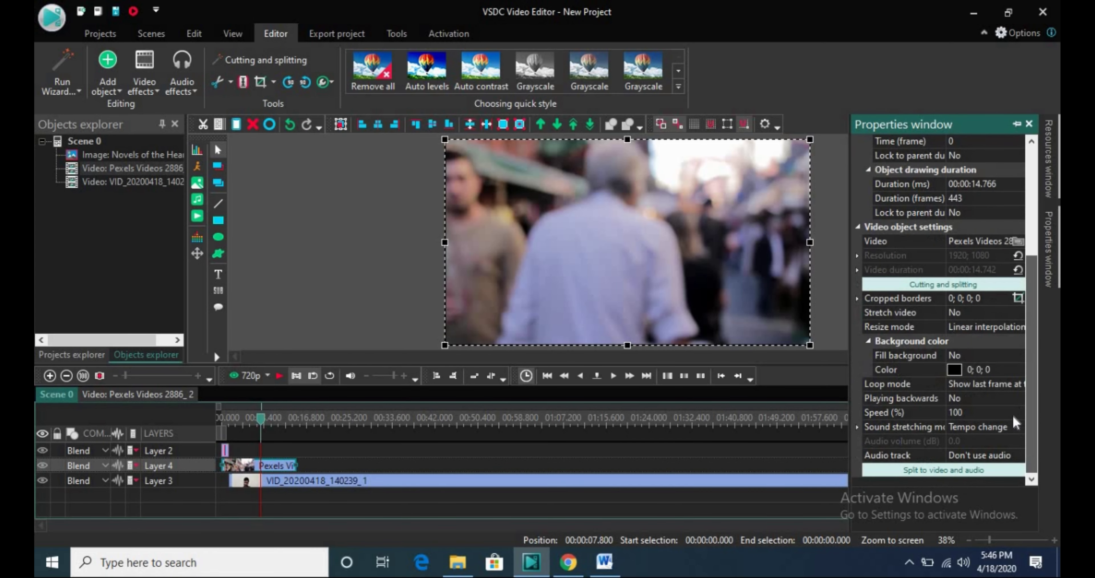
click(976, 457)
click(1018, 459)
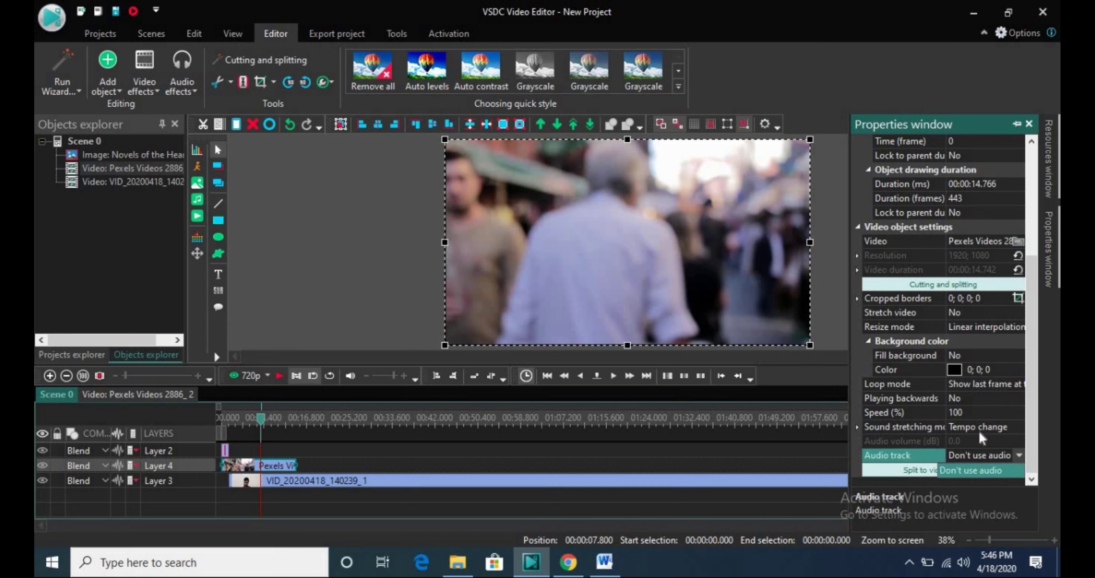
click(977, 470)
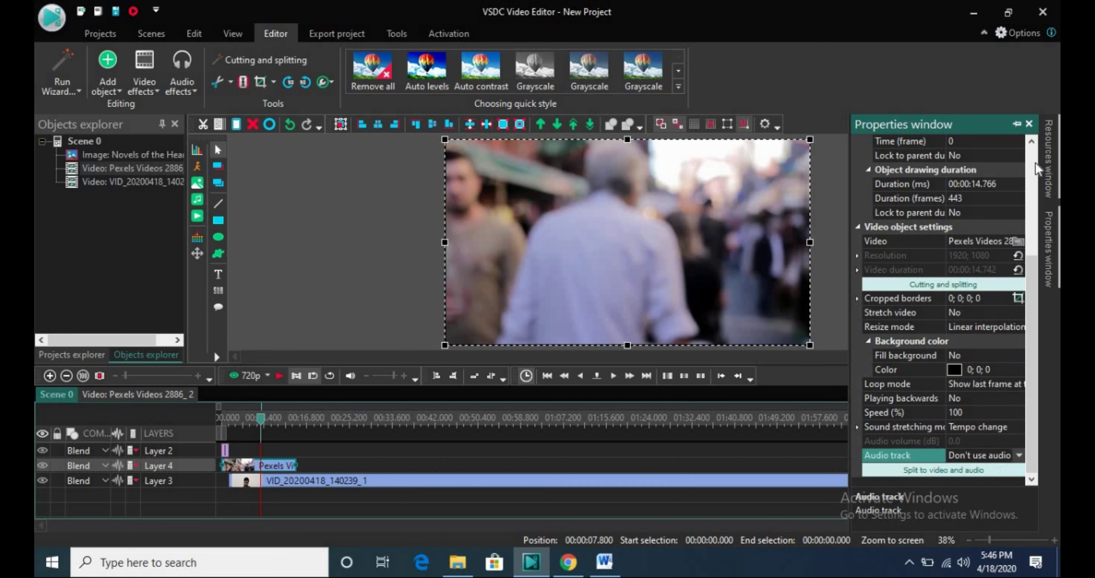
click(1028, 124)
Switch the VID_20200418_140239_1 talking-head clip's audio track to no audio in Properties
click(414, 480)
right_click(414, 481)
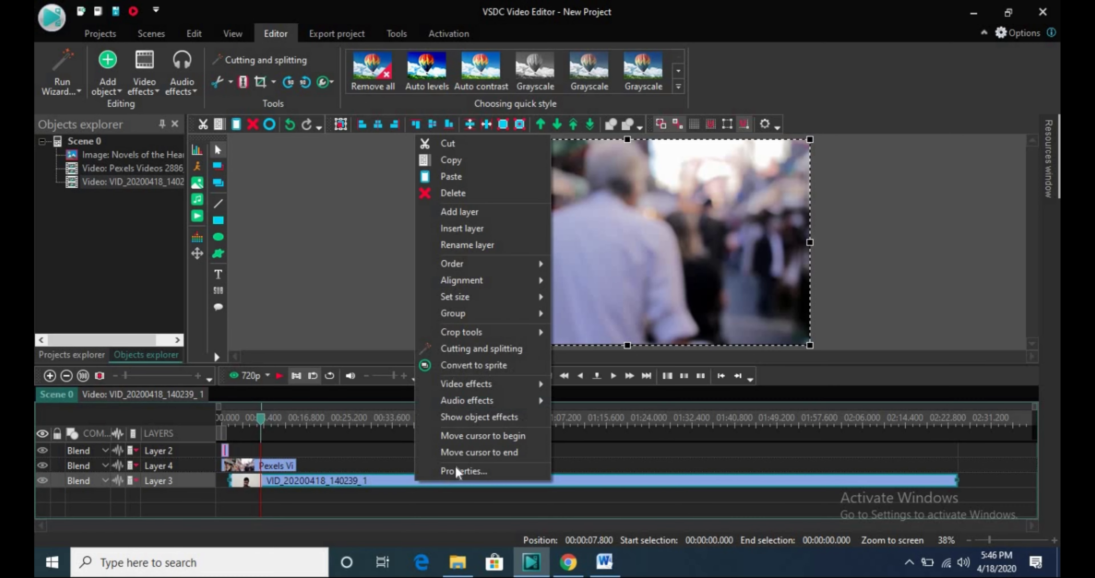
click(456, 470)
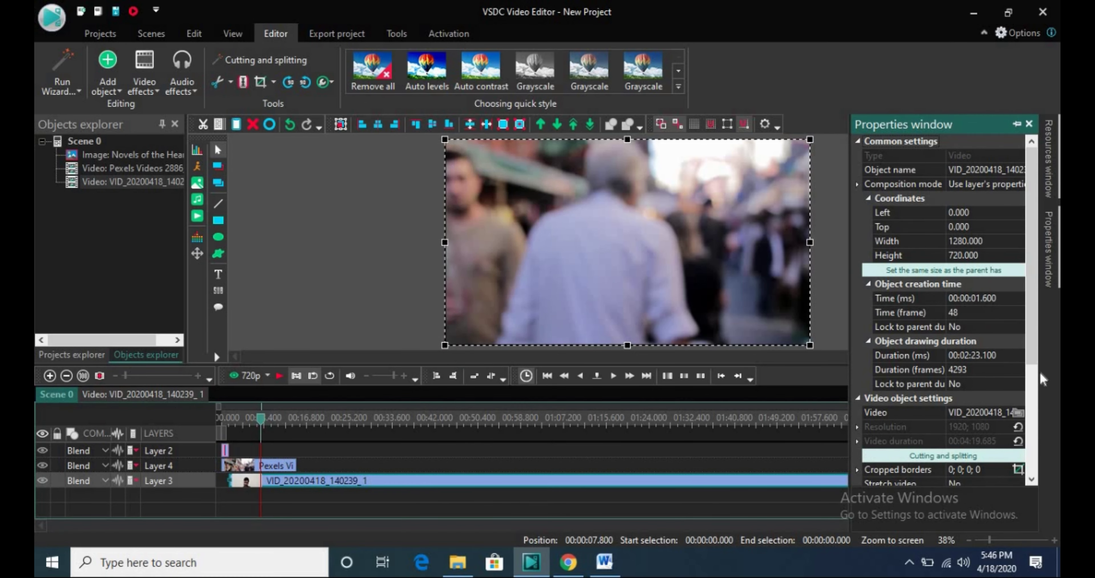
drag(1032, 346, 1027, 491)
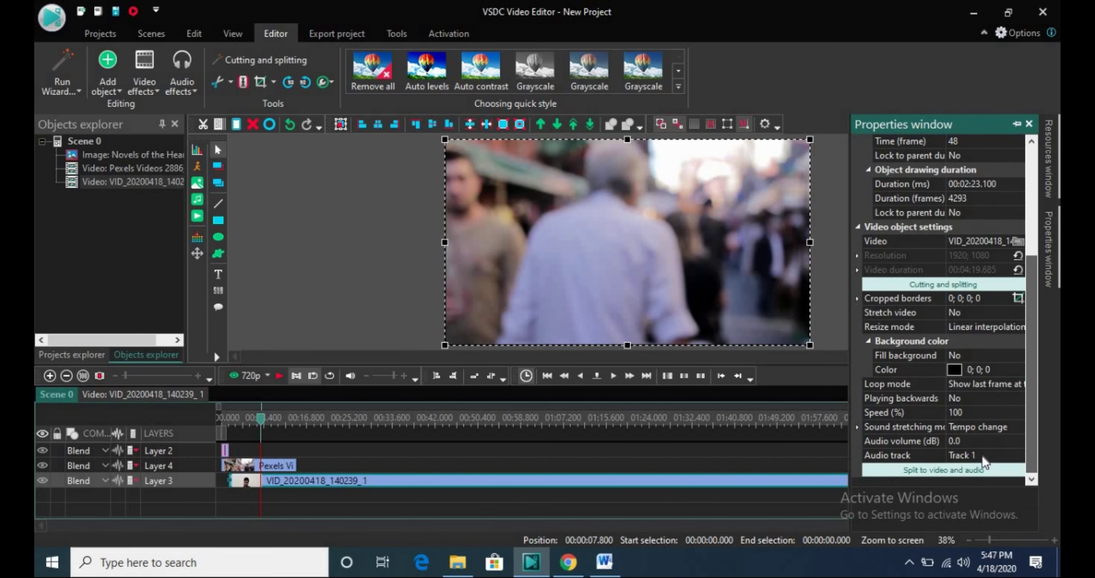
click(1014, 457)
click(1016, 459)
click(971, 468)
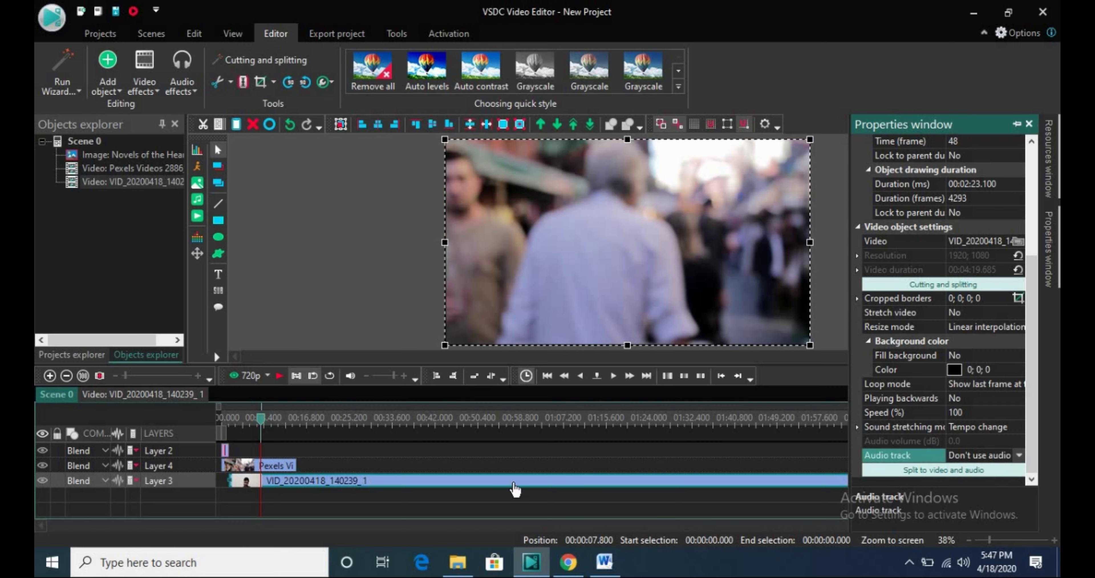
Preview the project, restore the talking-head audio to Track 1, and rewind near the start
click(280, 376)
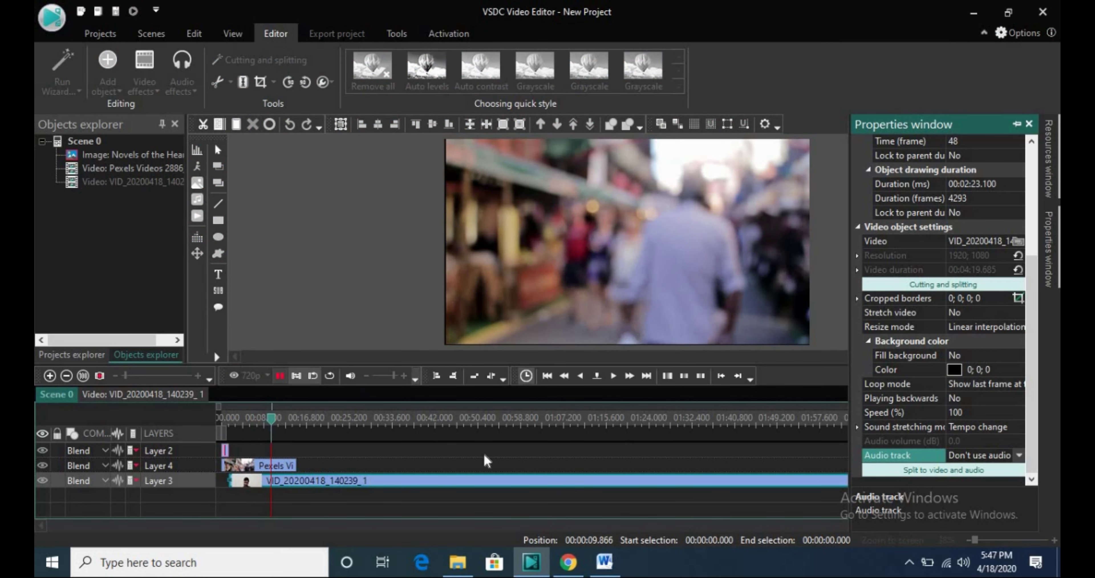
click(1015, 454)
click(955, 477)
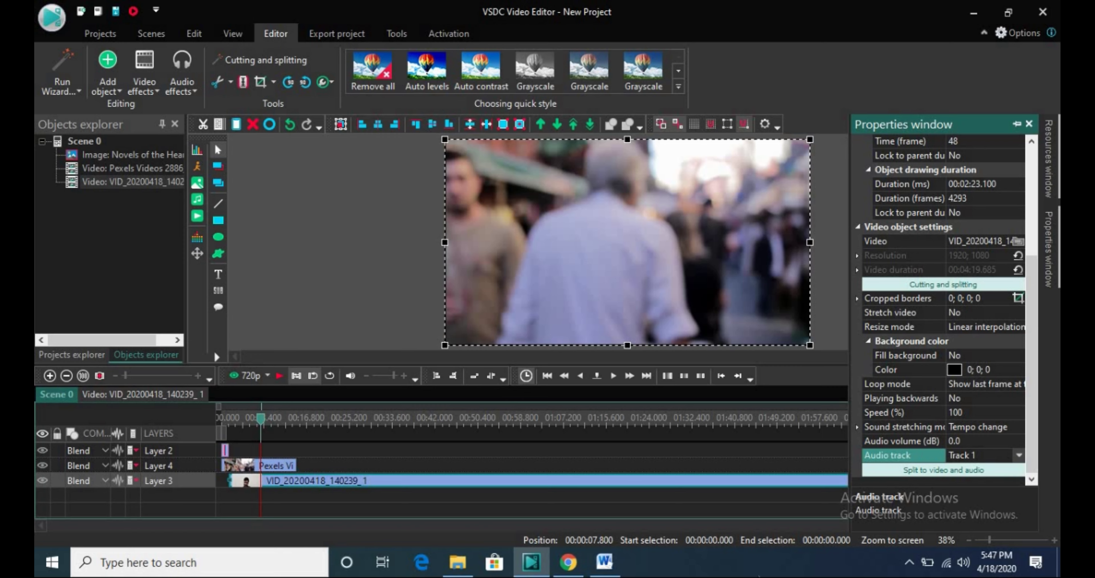
drag(255, 415, 225, 417)
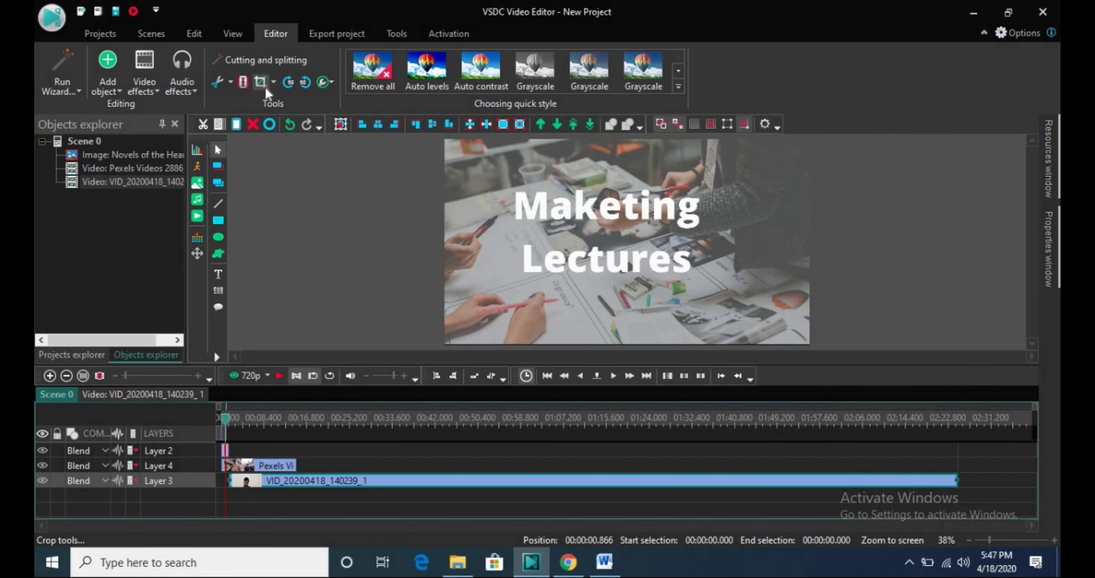
click(268, 87)
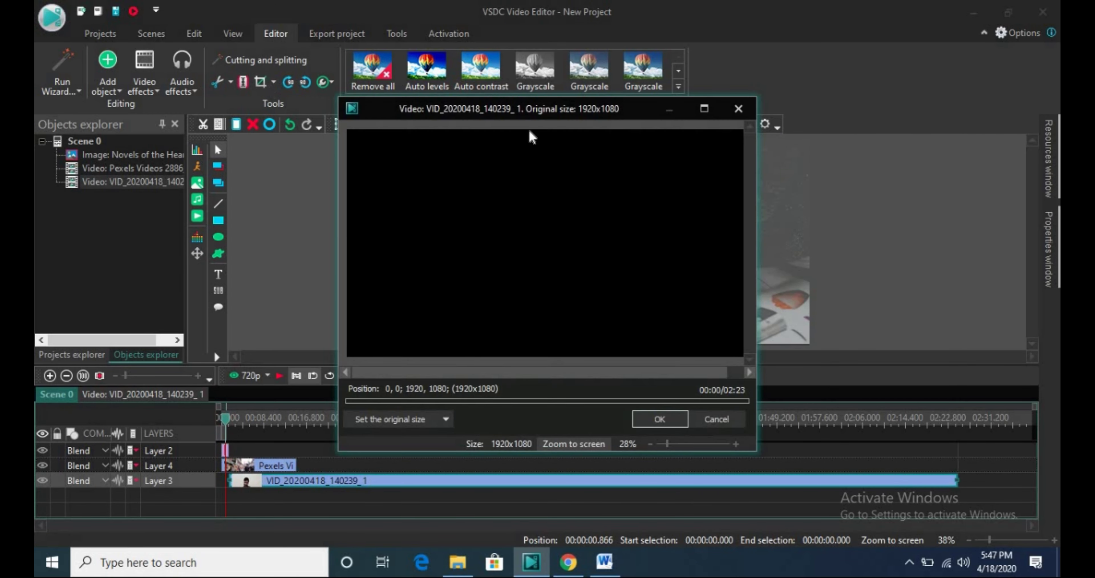
click(712, 419)
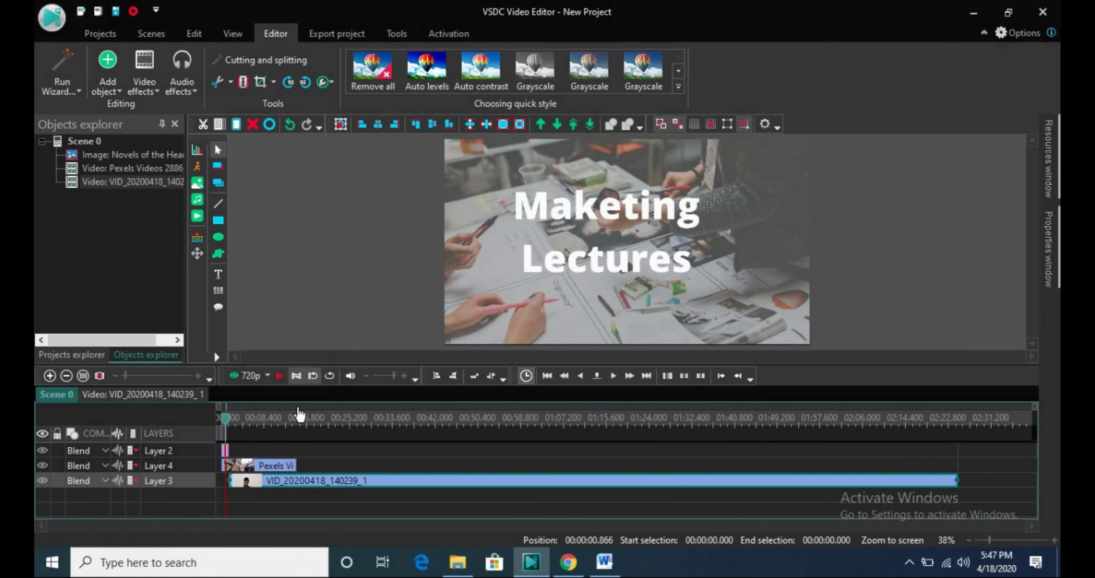
click(225, 449)
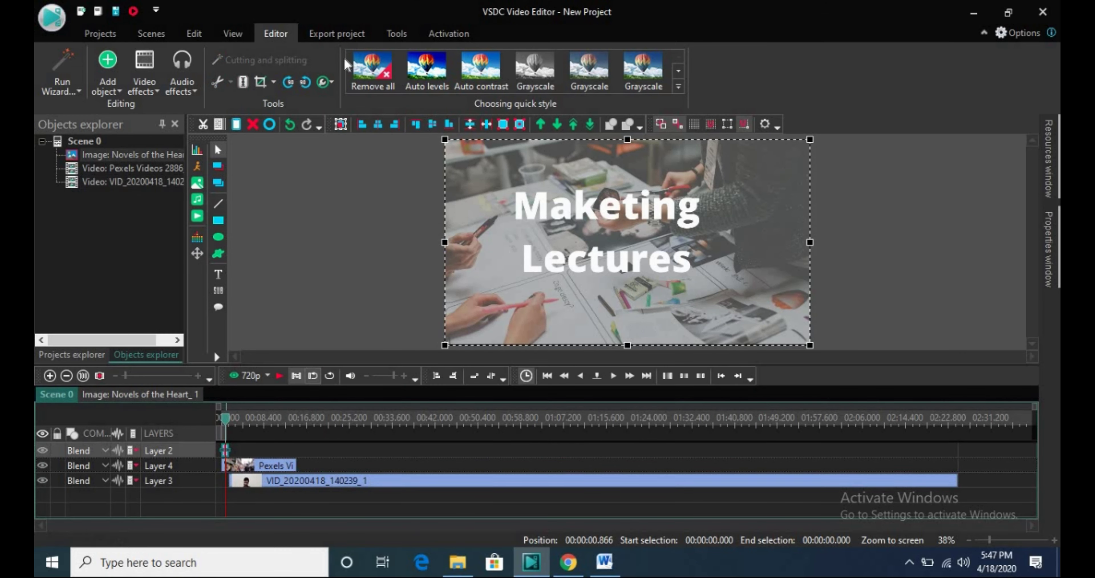
click(274, 81)
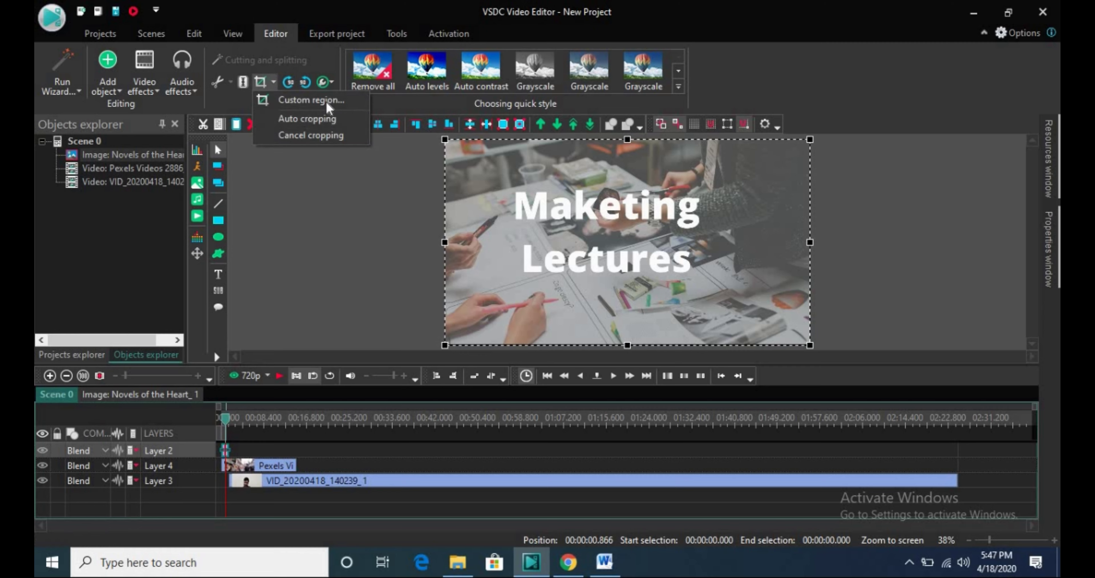
click(325, 100)
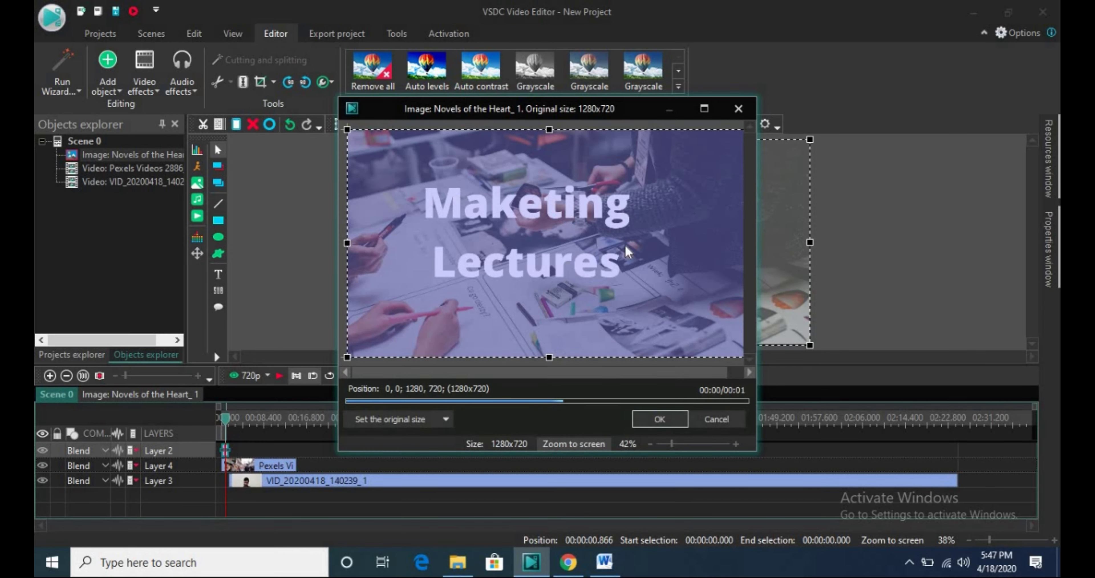
drag(346, 130, 394, 150)
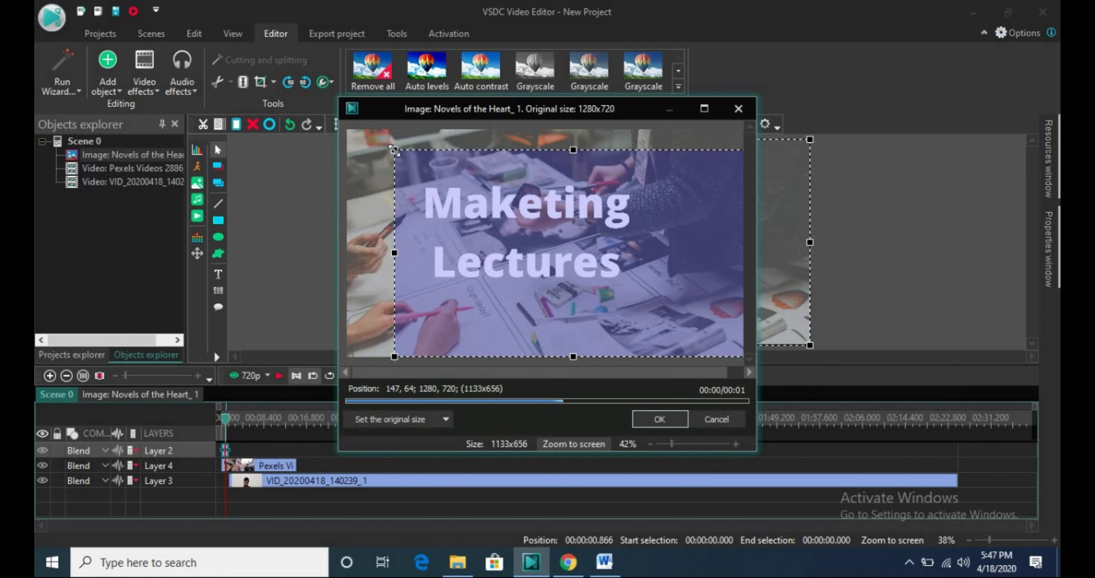
click(701, 423)
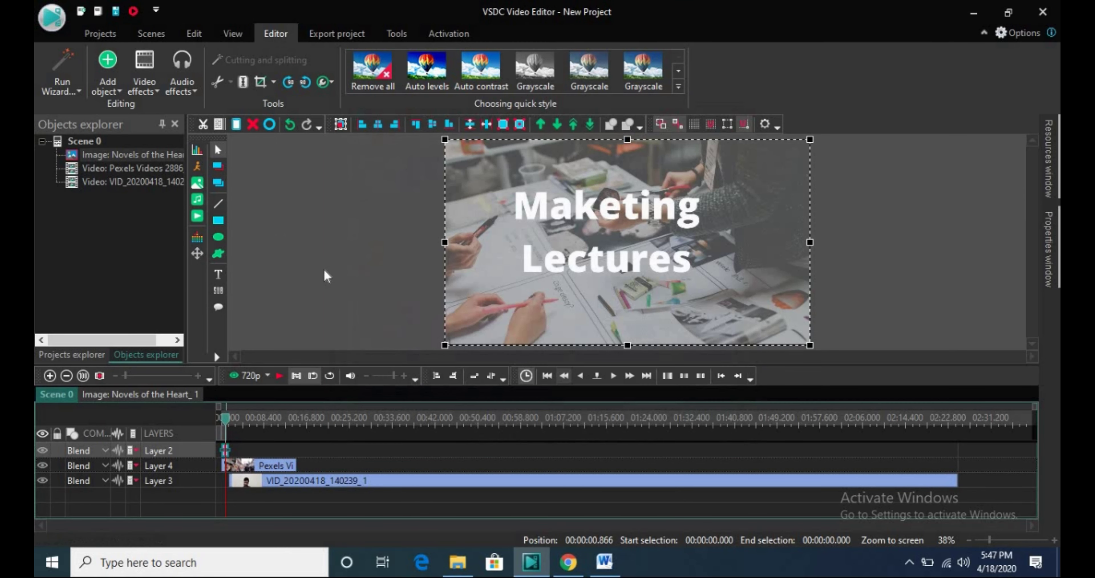
Add a text object starting From scene begin and draw its box below the Lectures title
click(219, 273)
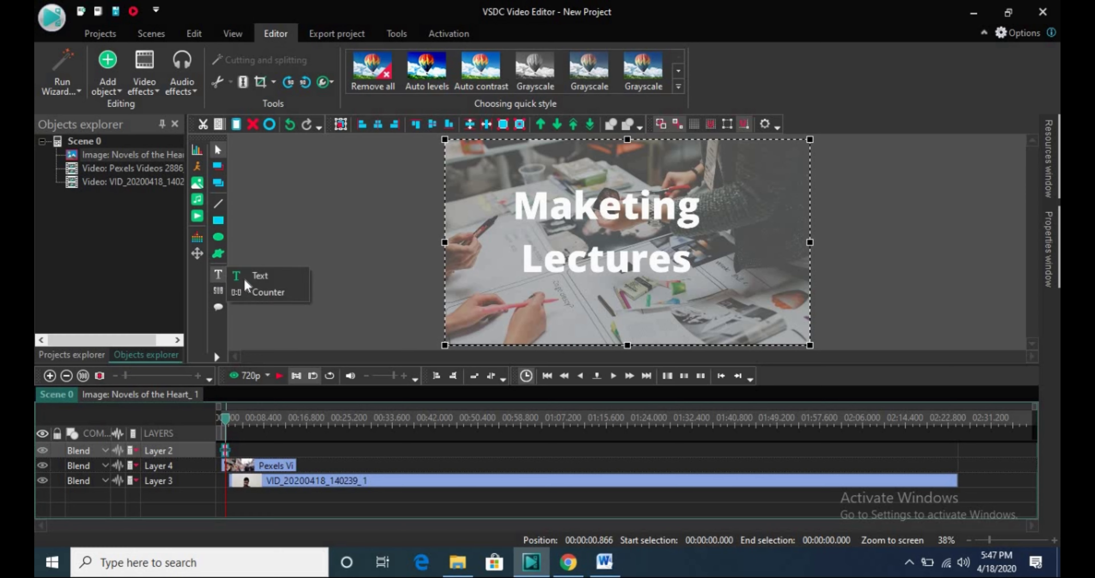
click(255, 274)
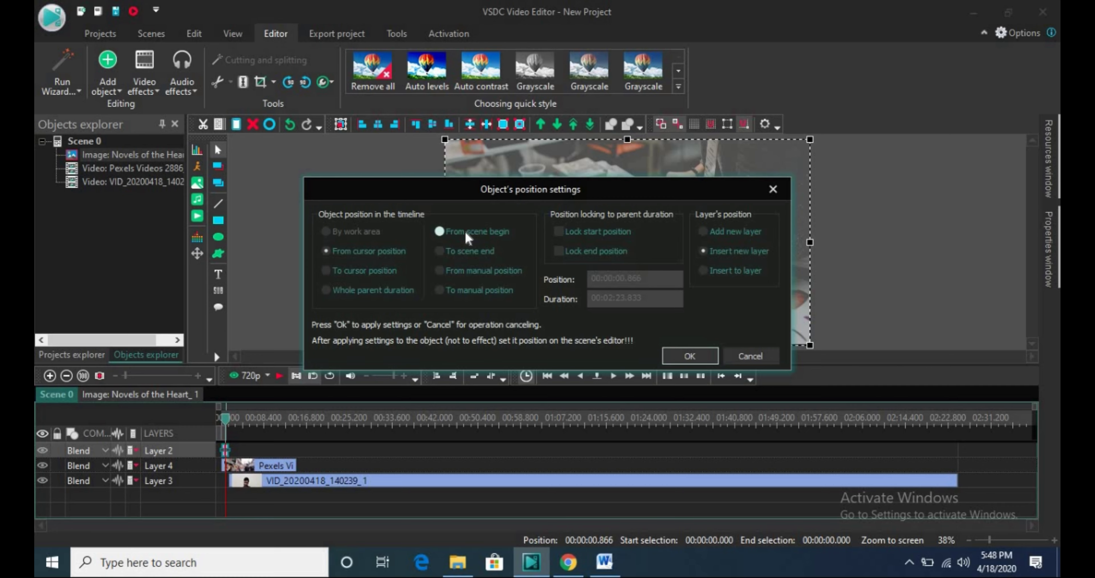
click(467, 230)
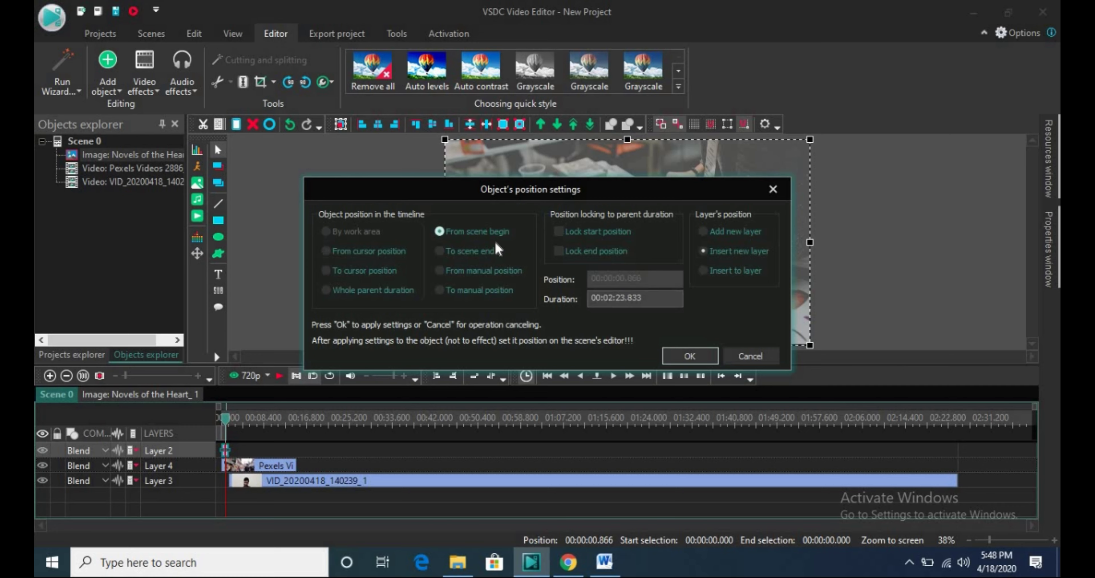
click(695, 350)
drag(486, 284, 784, 319)
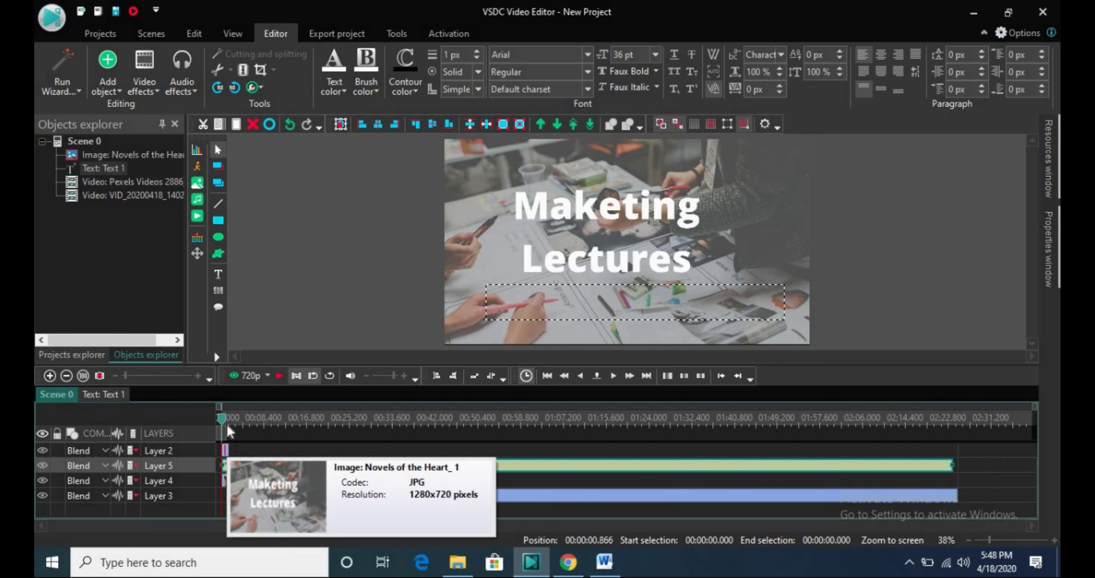
Move the playhead to 4.1 seconds and type the sample caption text after ABC
click(242, 420)
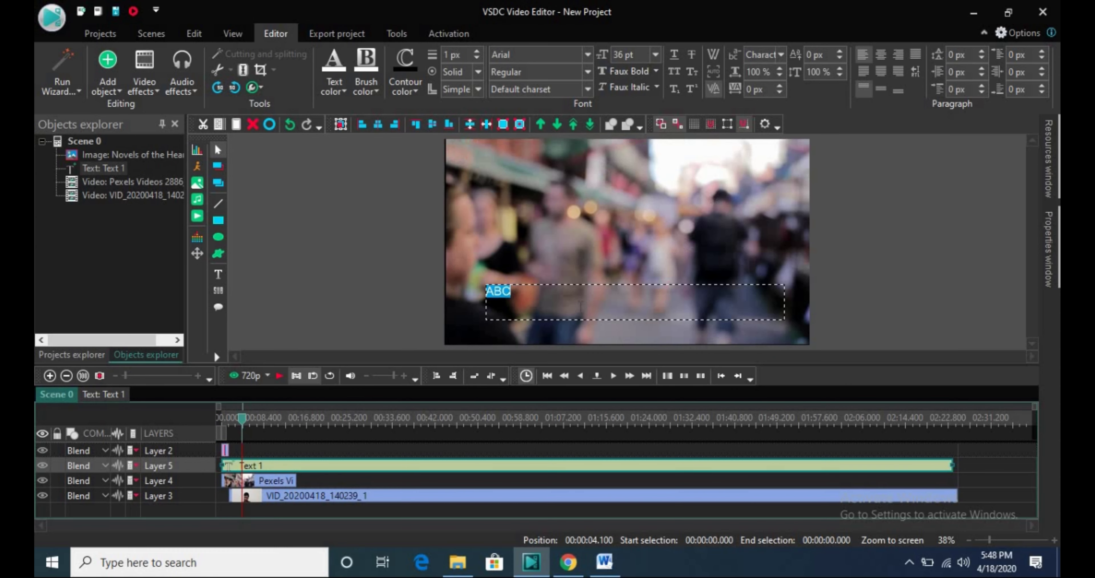
click(529, 296)
text(Farooq buiz)
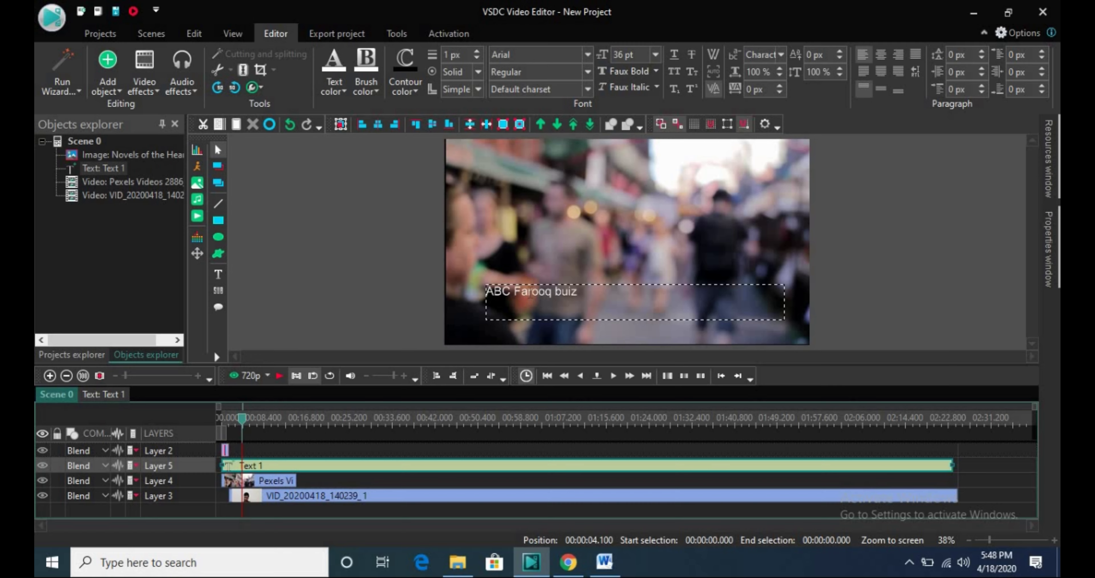
text(da test)
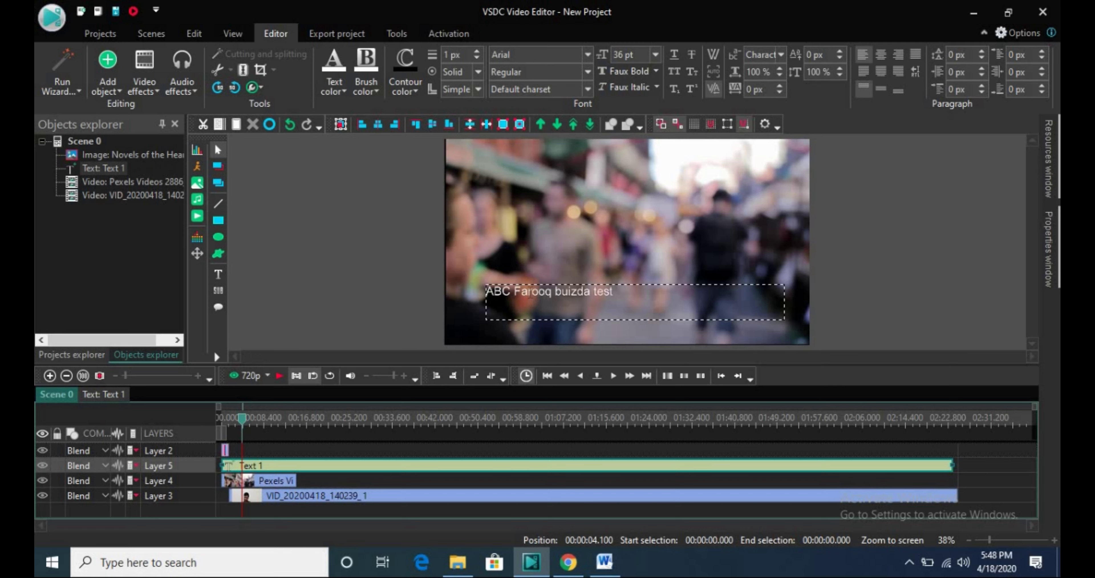
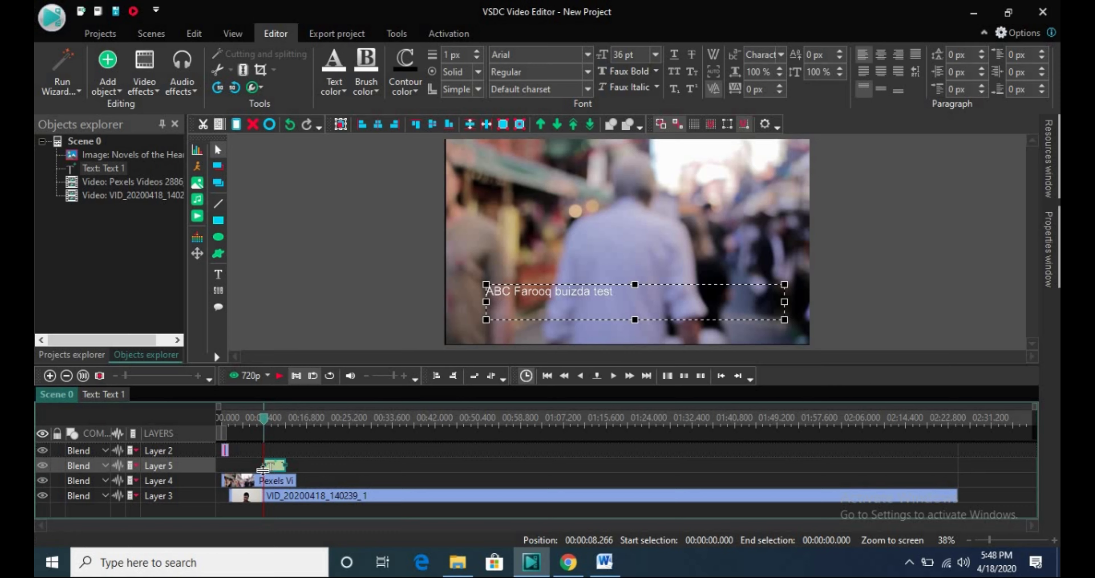
Give the Novels of the Heart image a Page turn transition starting from the scene beginning
click(281, 482)
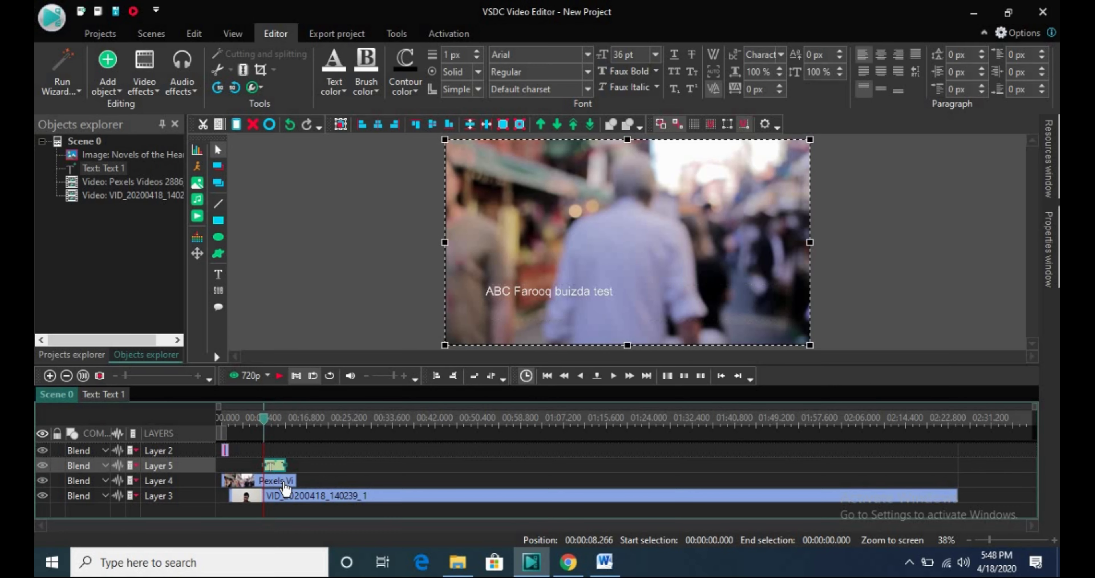
click(225, 450)
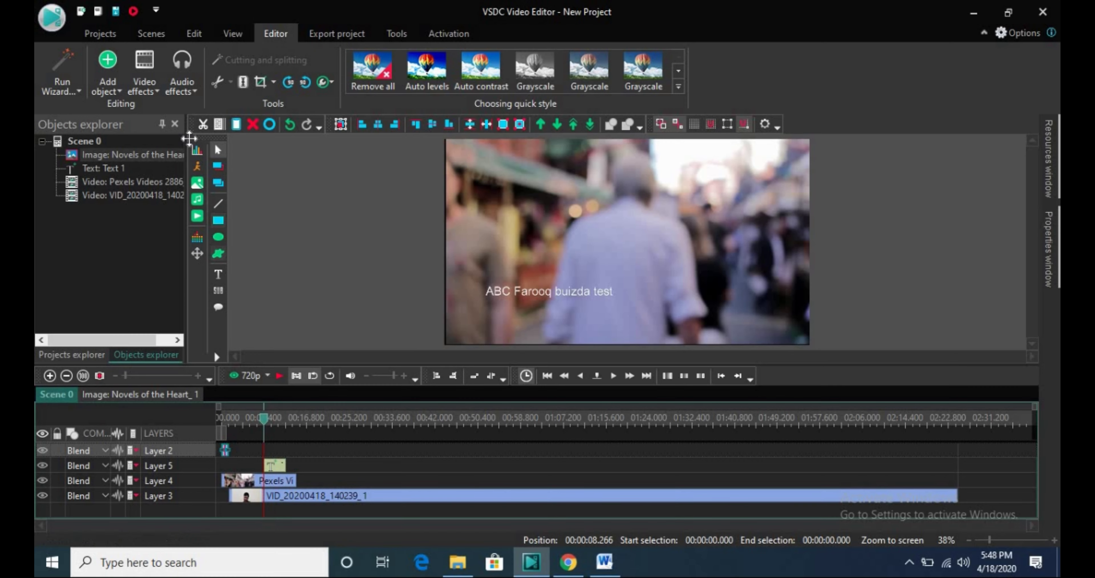
click(151, 85)
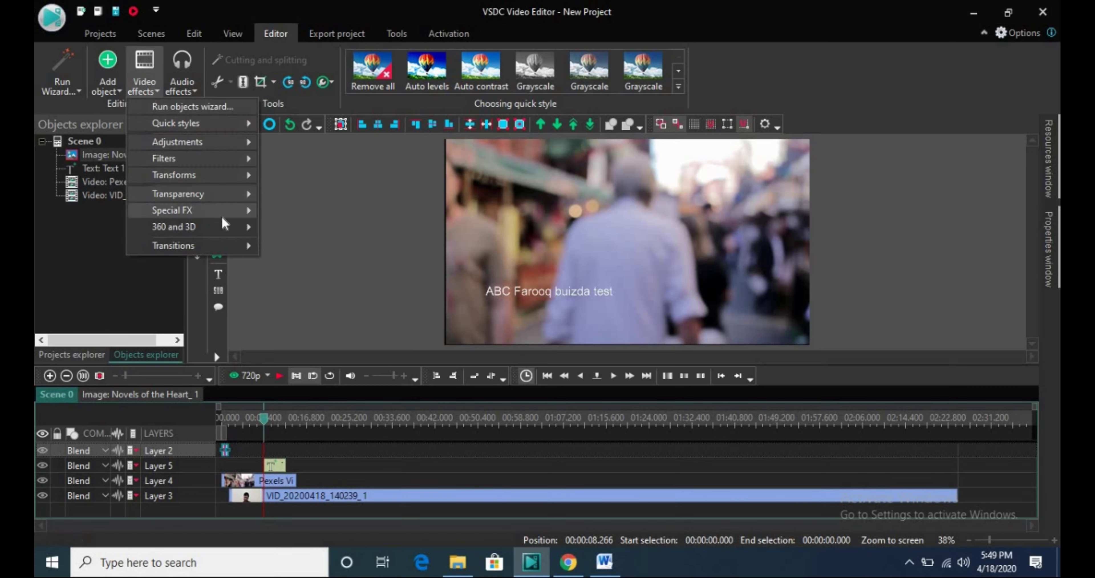
mouse_move(226, 226)
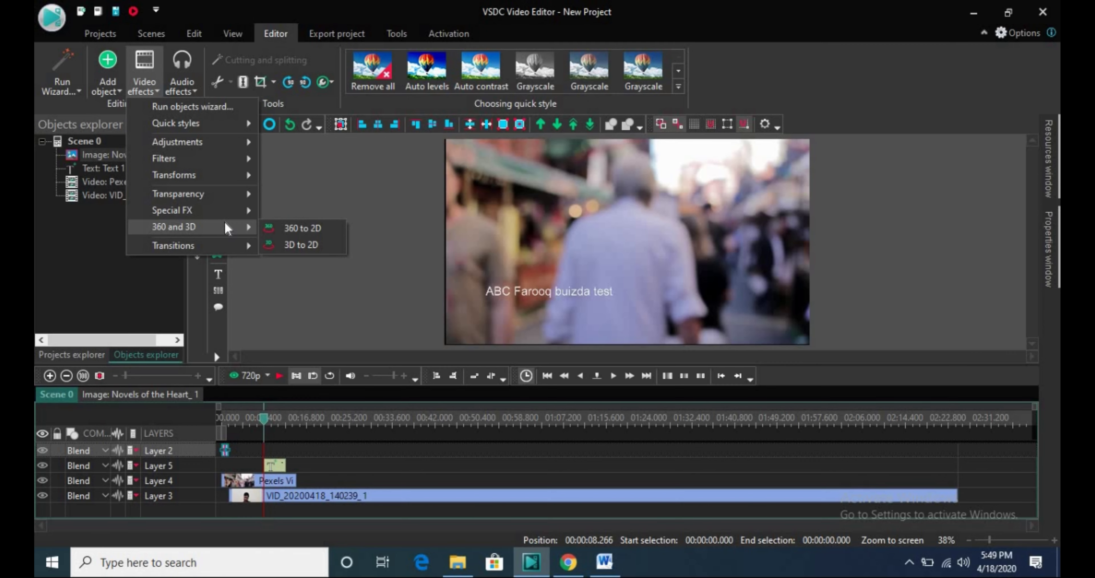
mouse_move(224, 244)
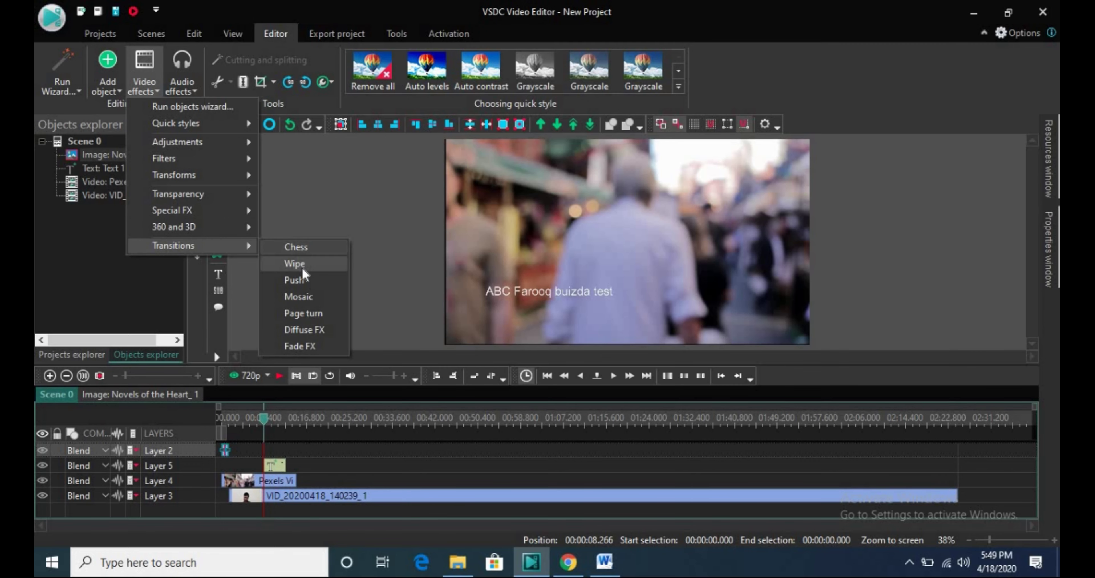
click(321, 313)
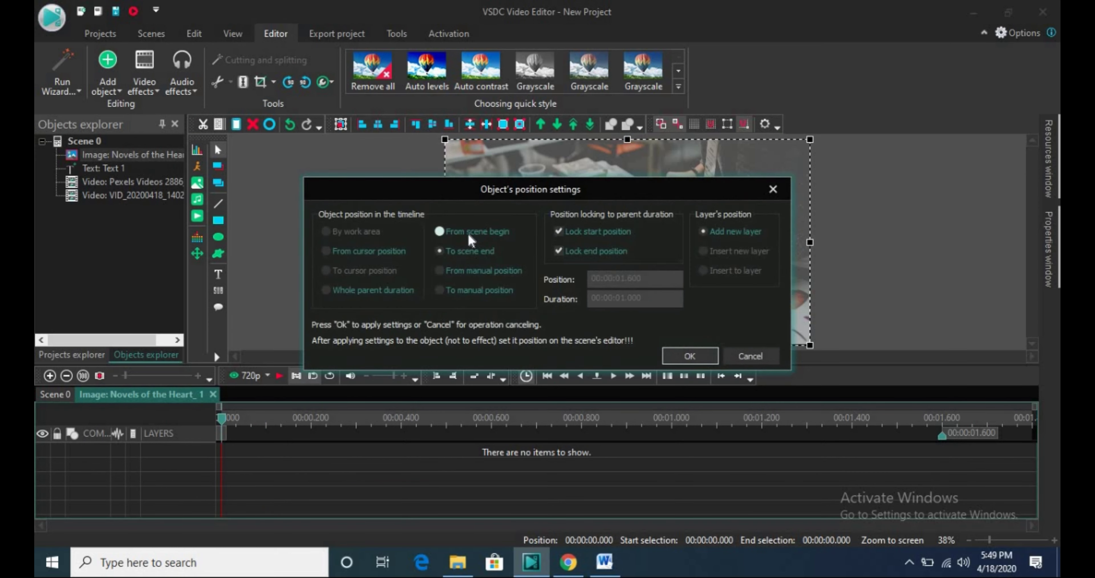
click(467, 232)
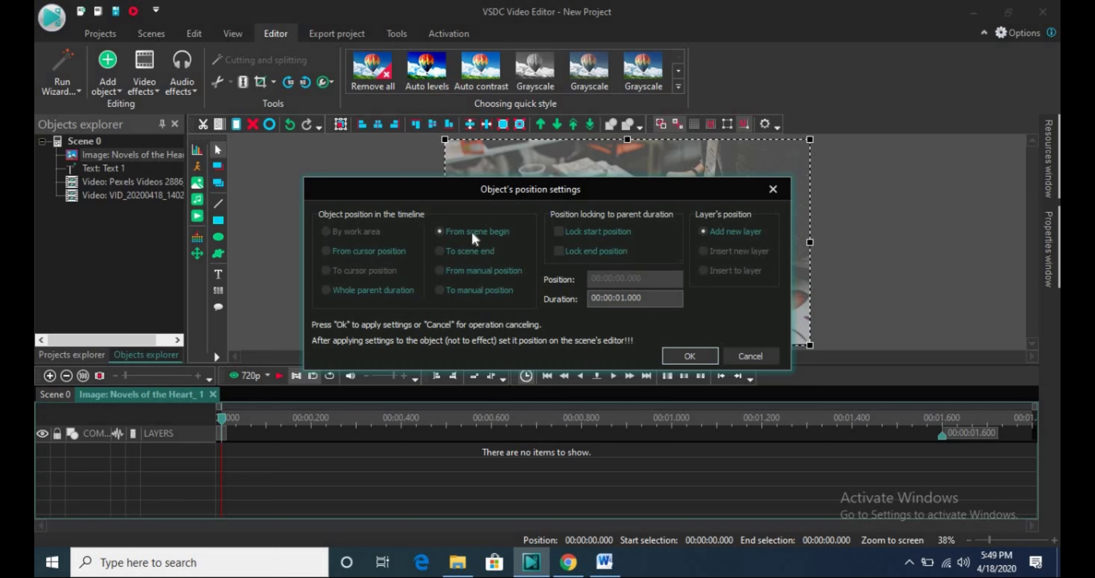
click(690, 355)
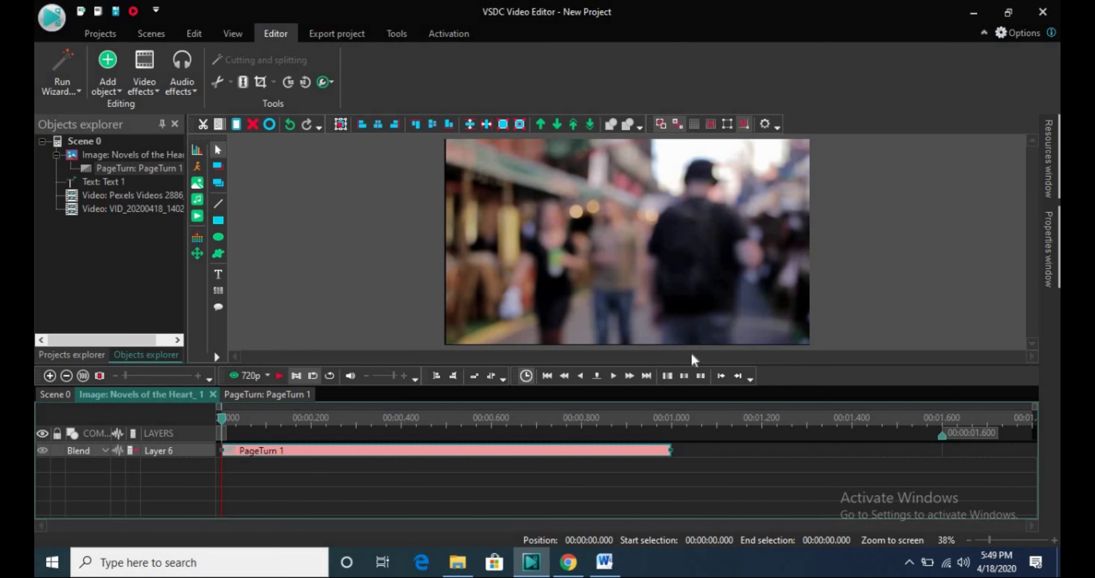
click(213, 394)
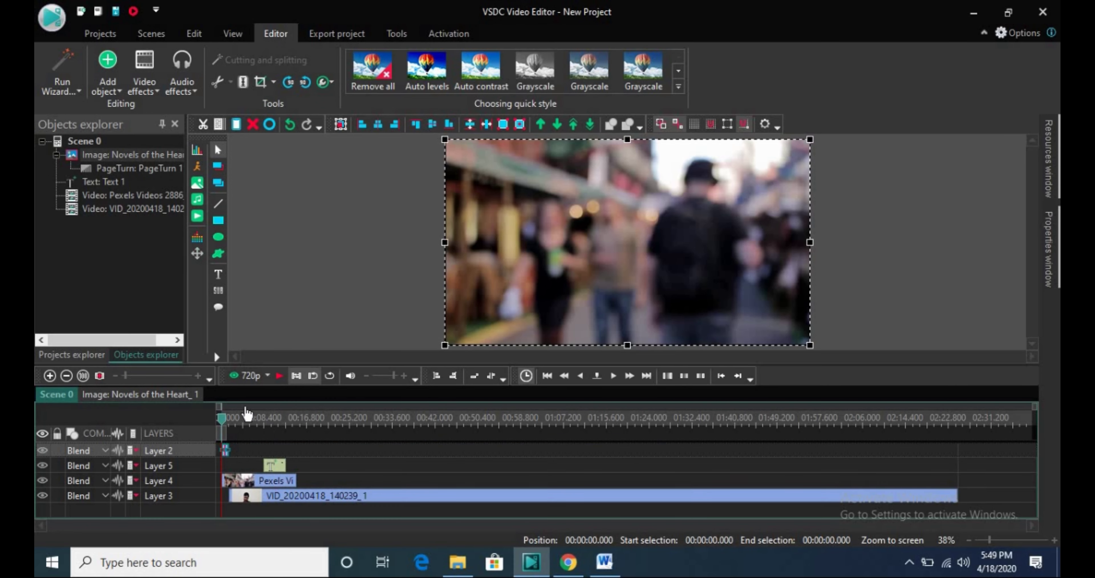
Add a second Page turn transition (PageTurn 2) to the image, placed to end at scene end
click(147, 84)
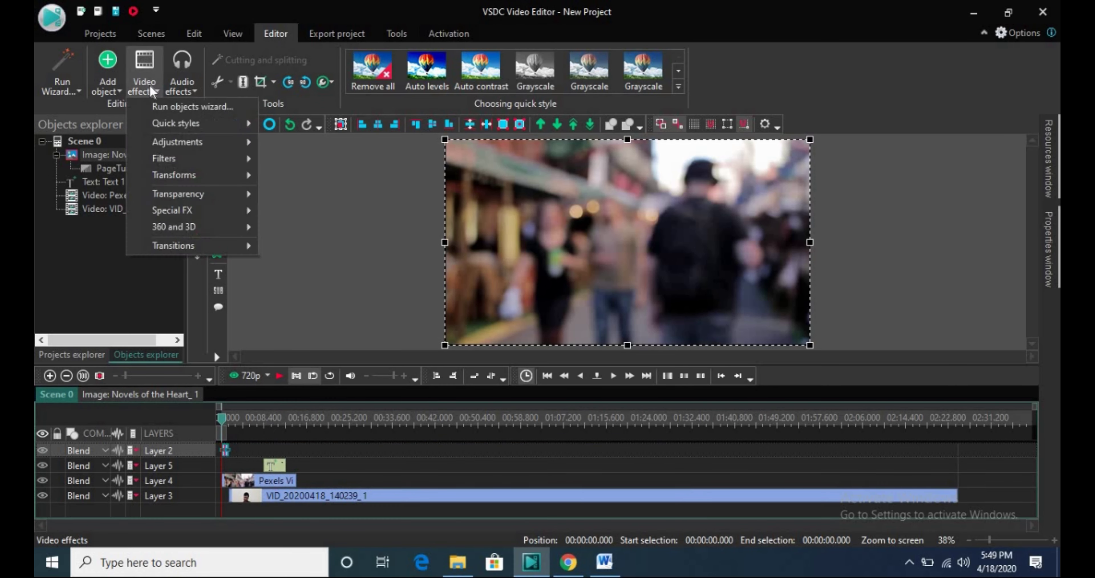
mouse_move(233, 245)
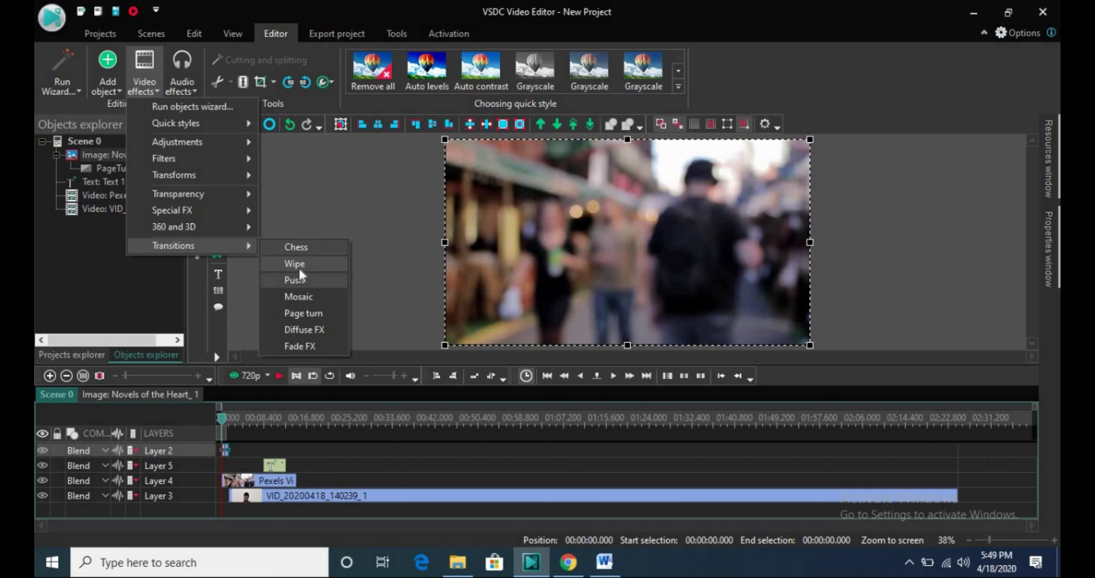
click(324, 314)
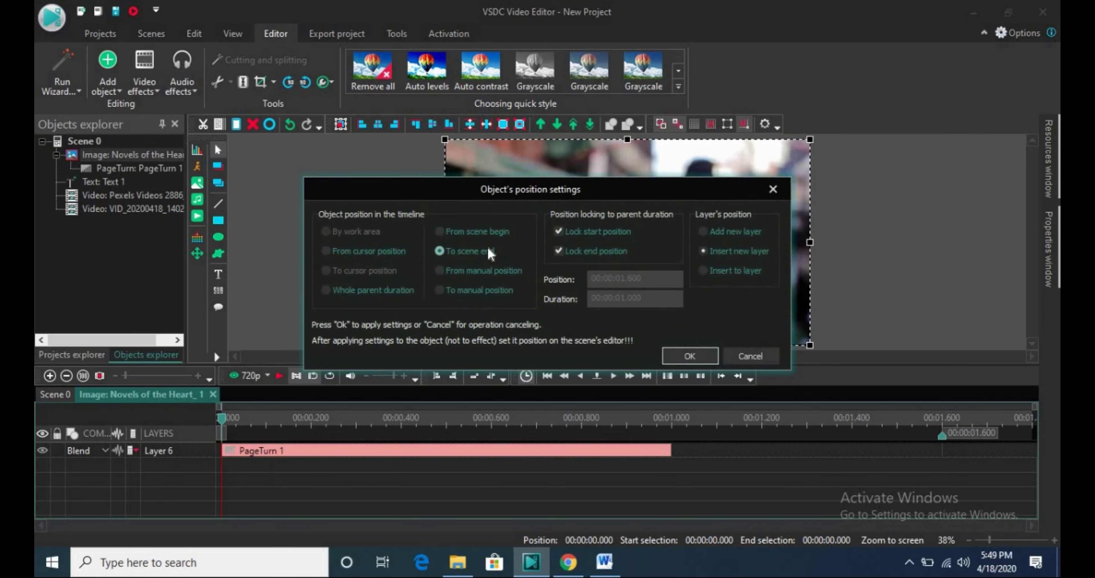
click(678, 355)
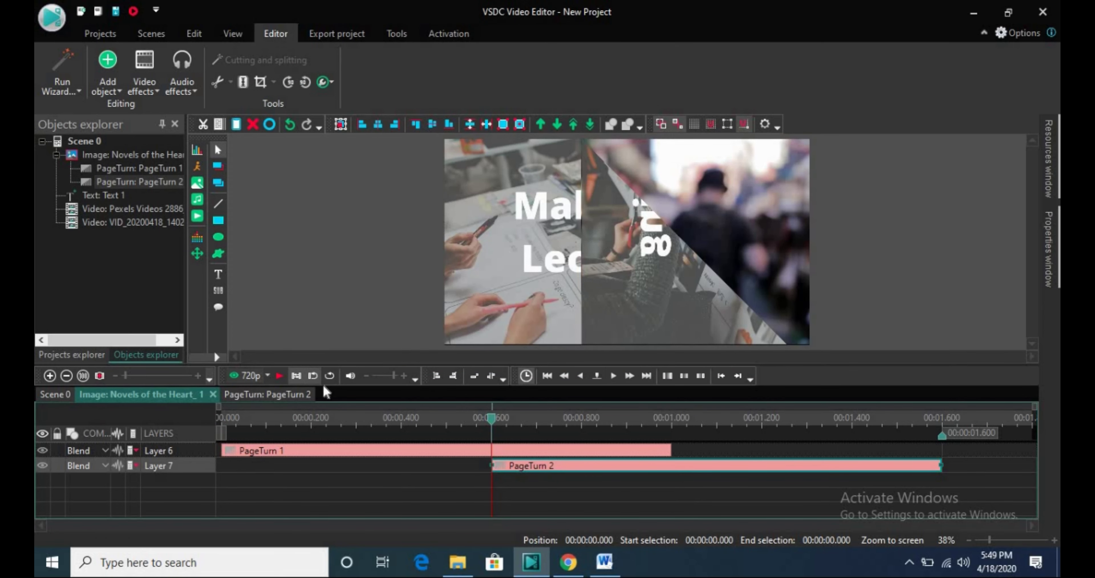
click(213, 395)
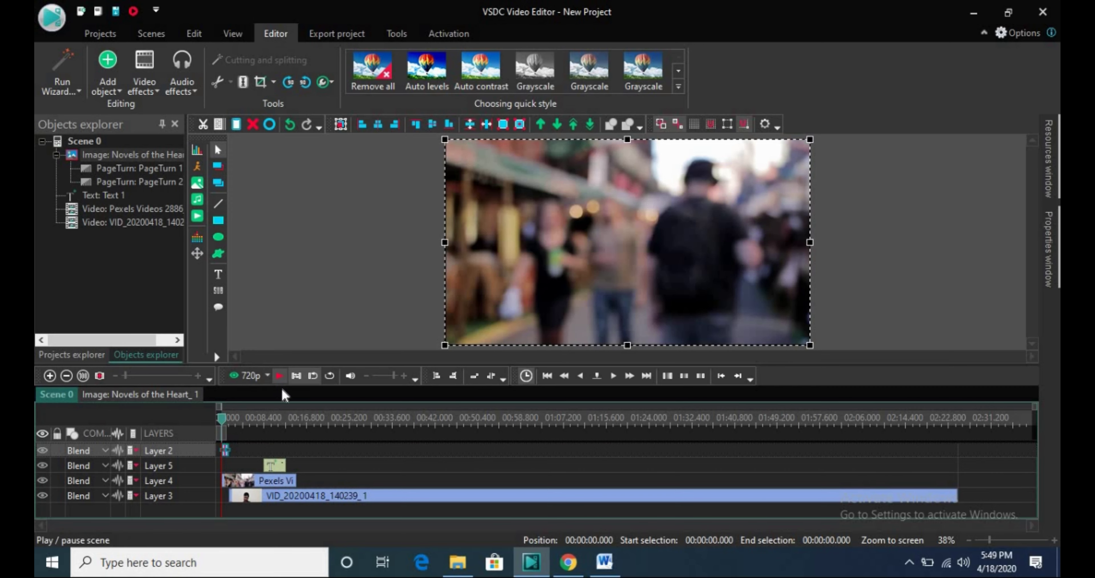
Drag the Pexels clip's left edge on Layer 4 slightly right, then preview the scene playback
click(233, 480)
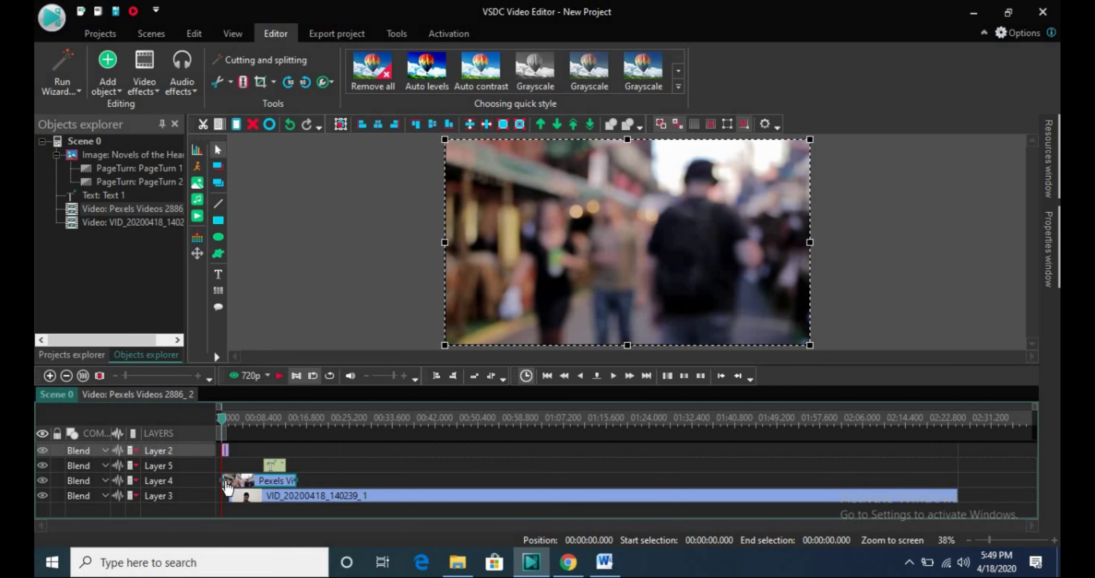
drag(223, 480, 229, 479)
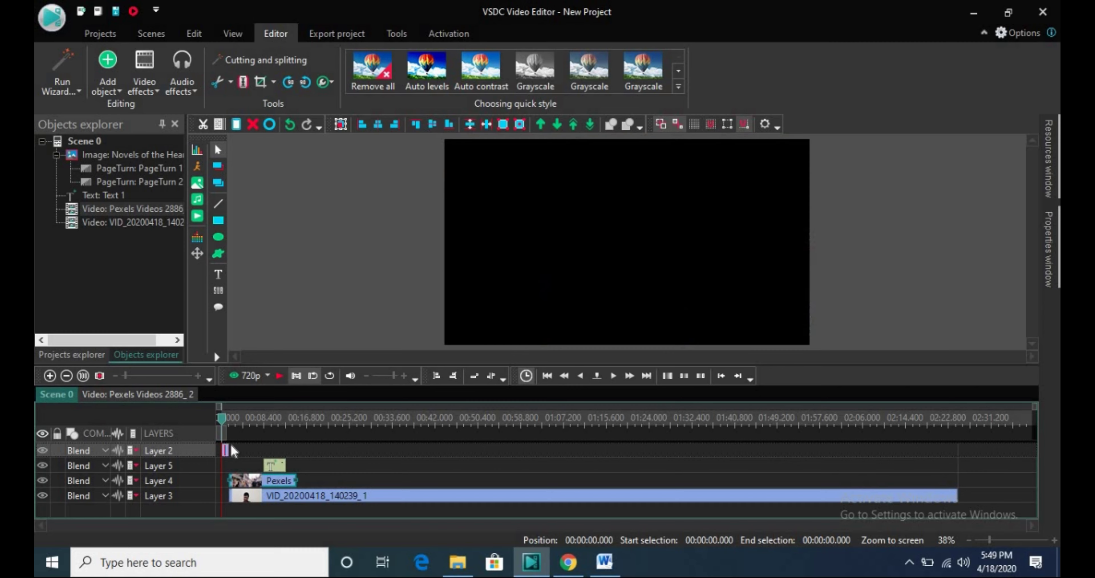
click(279, 375)
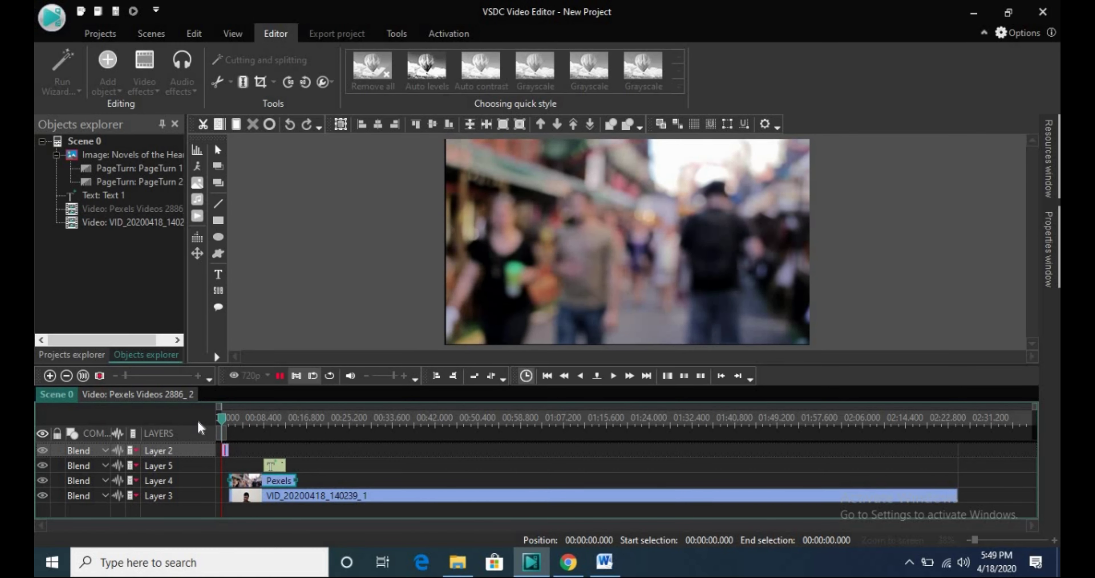
click(222, 419)
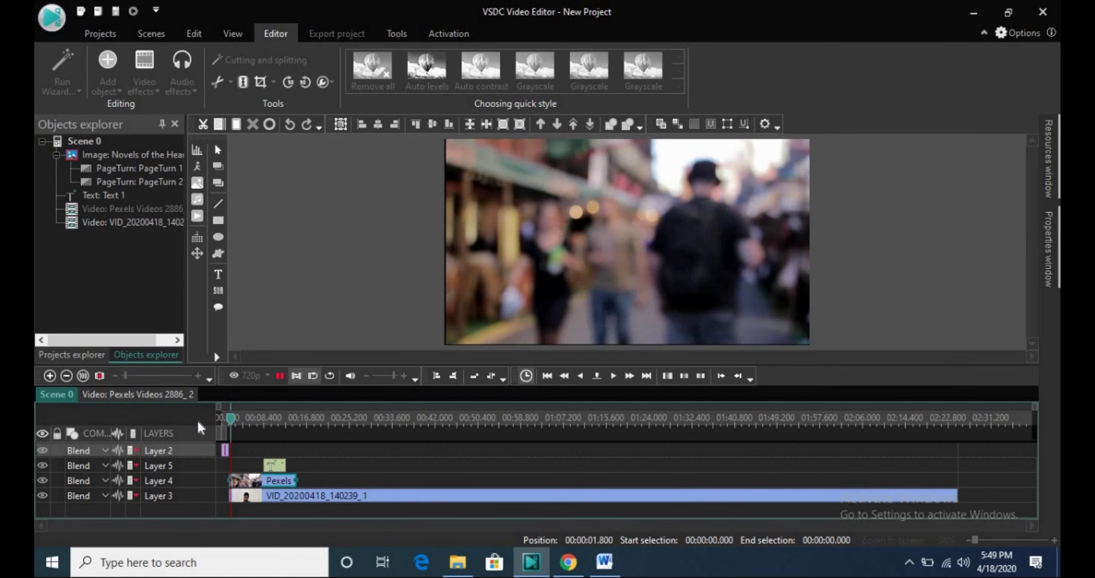
click(277, 377)
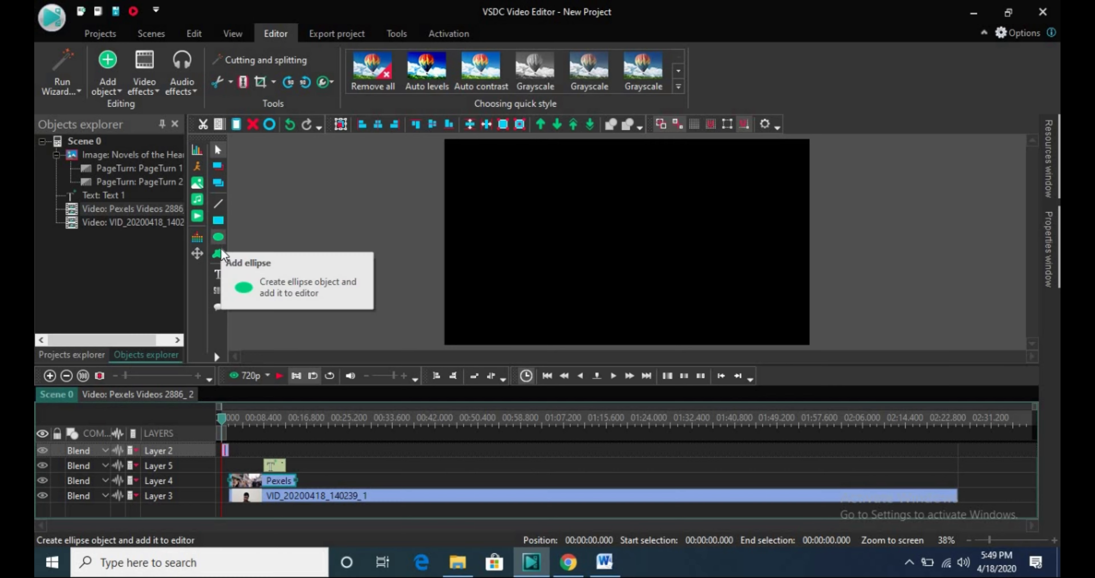
Draw Rectangle 1 from scene begin across the upper middle of the frame
click(219, 220)
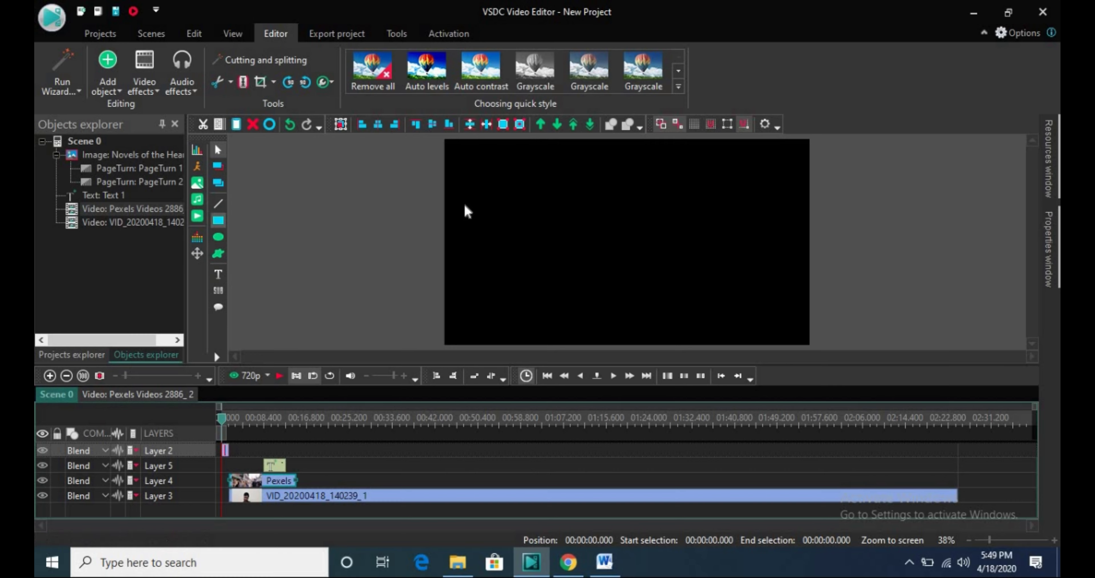
click(218, 223)
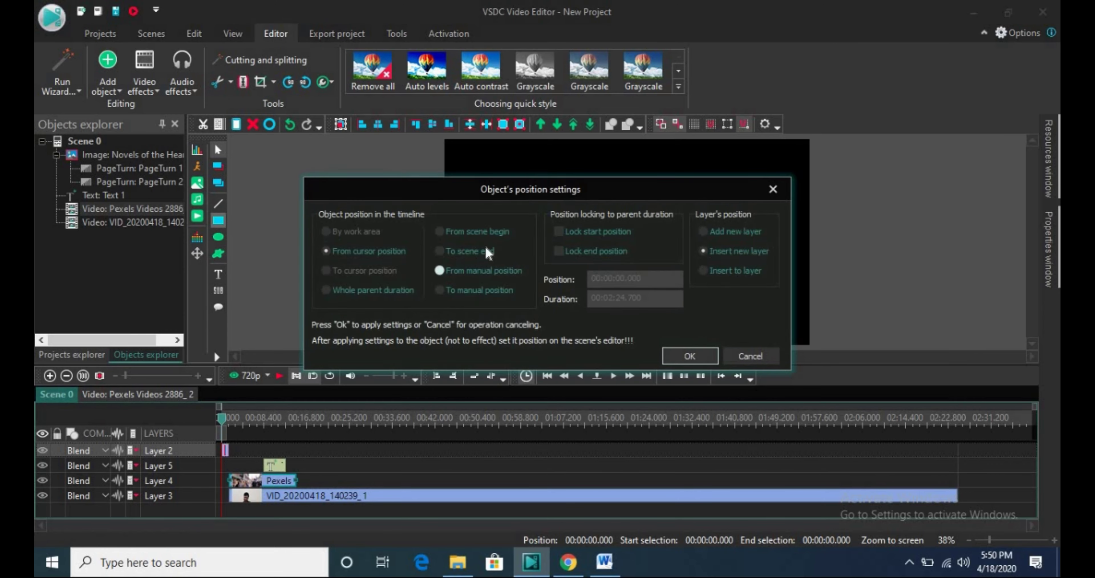
click(474, 231)
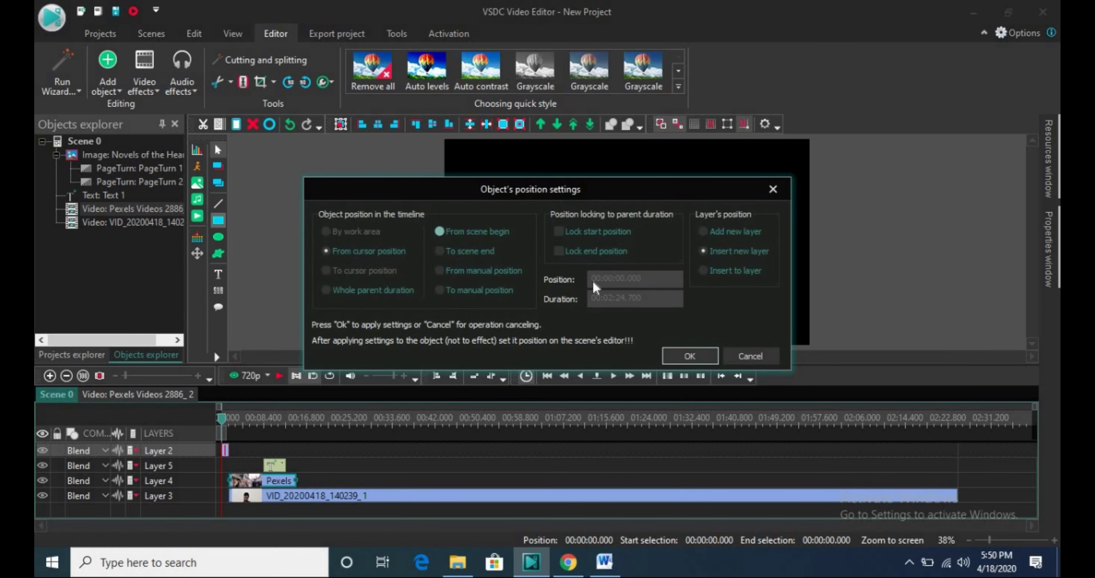
click(682, 356)
drag(504, 207, 774, 255)
click(638, 244)
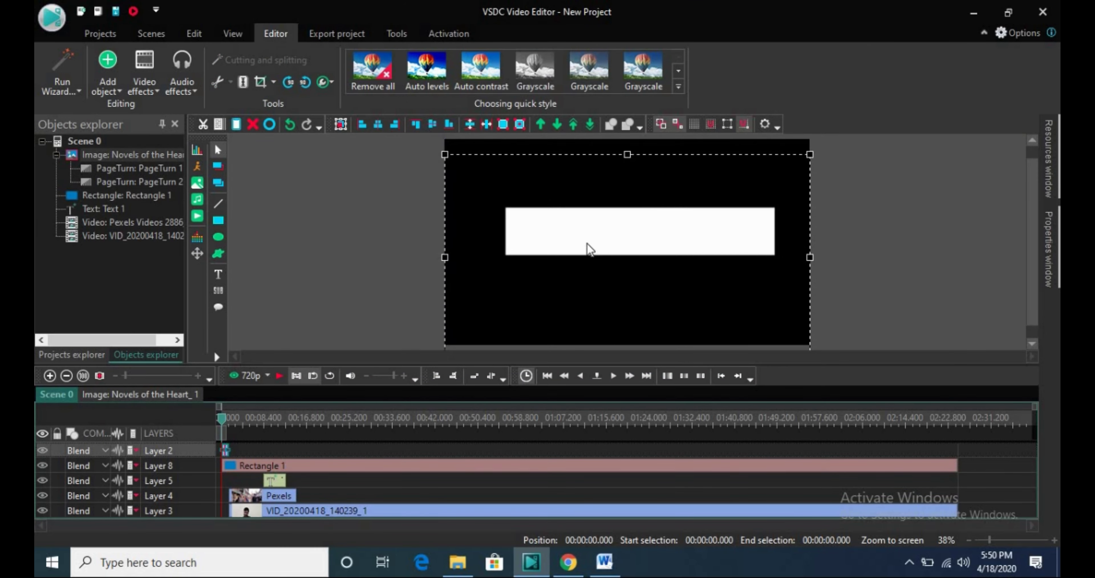
click(260, 465)
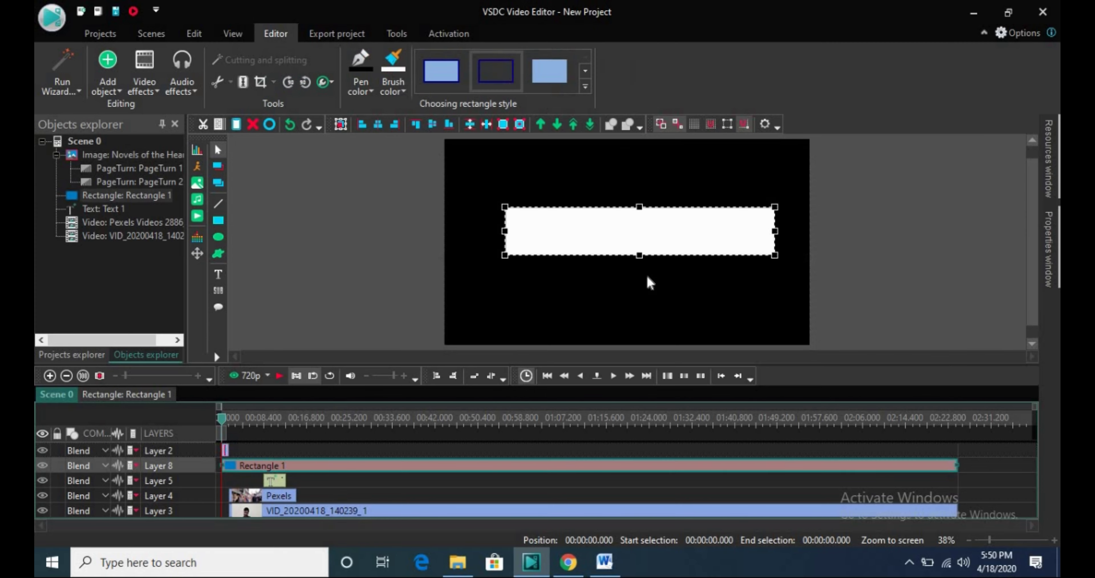
click(629, 234)
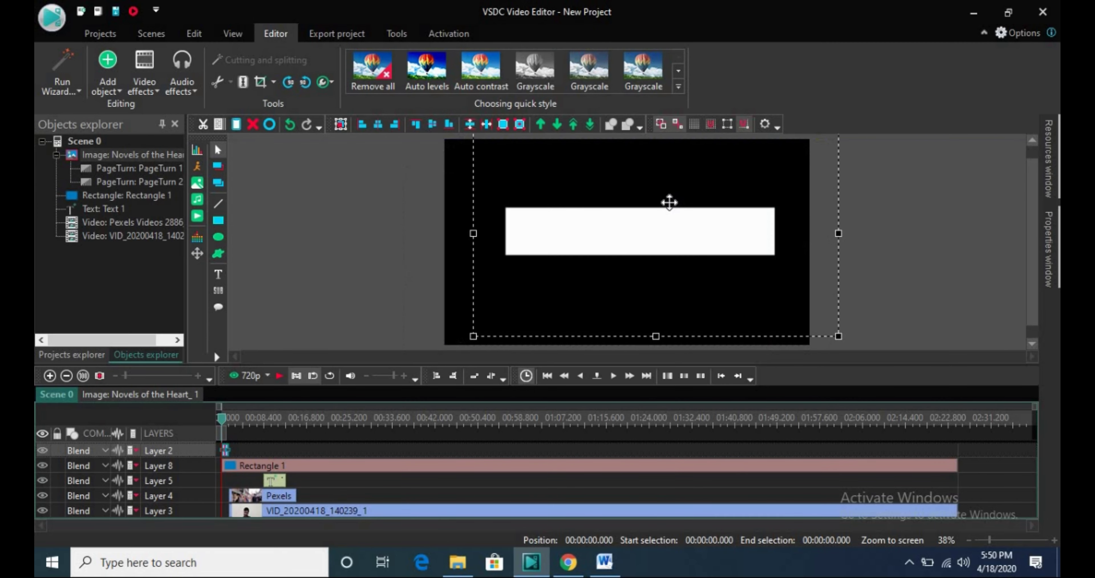
Delete the Novels of the Heart image from the scene
click(313, 467)
click(601, 227)
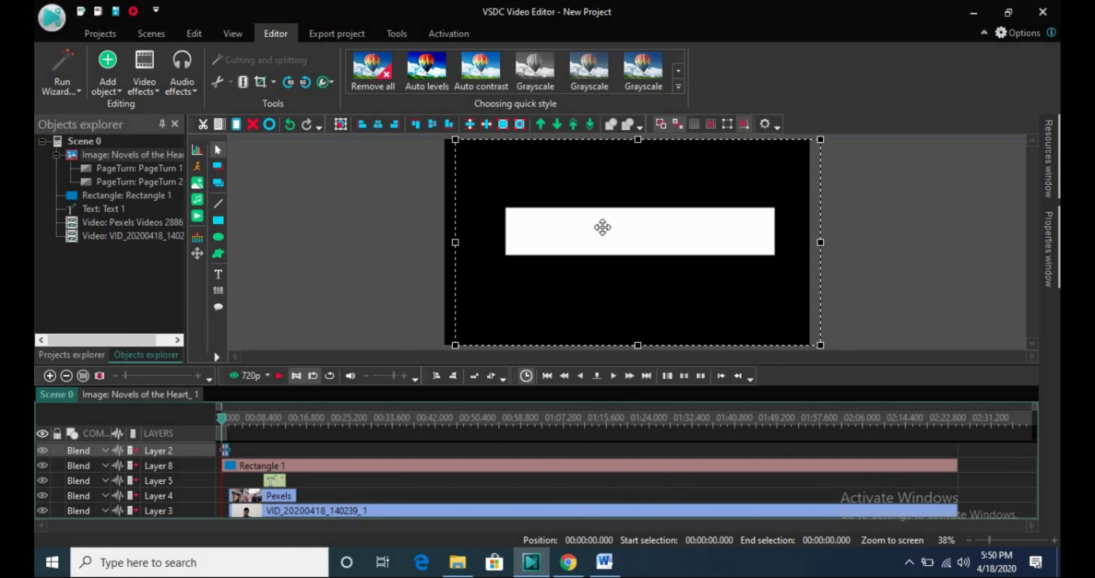
key(Delete)
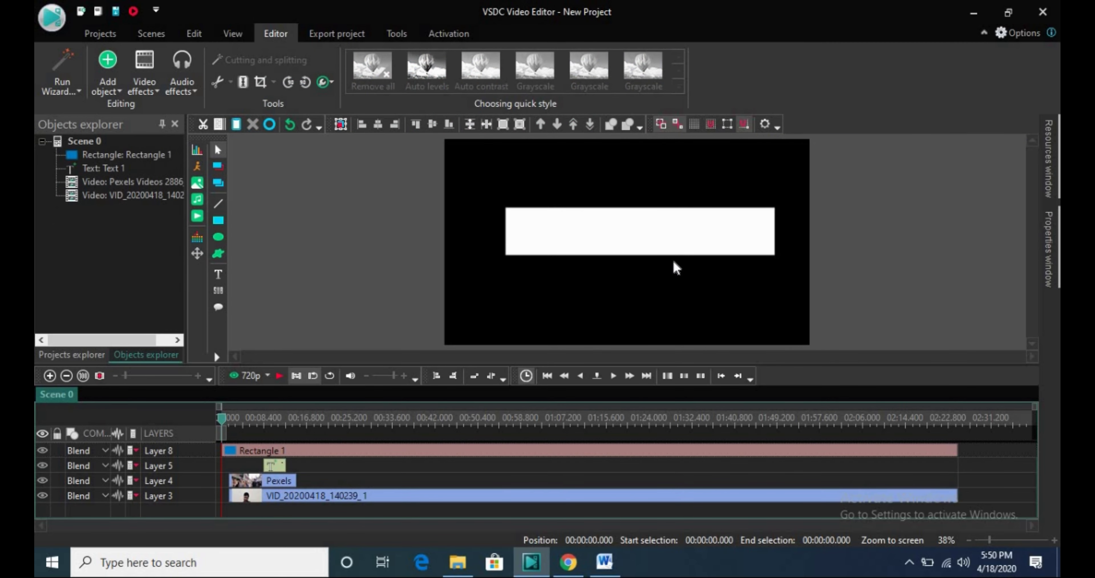
Nudge the white rectangle slightly left and keep its solid white fill style
click(403, 457)
drag(586, 225, 571, 218)
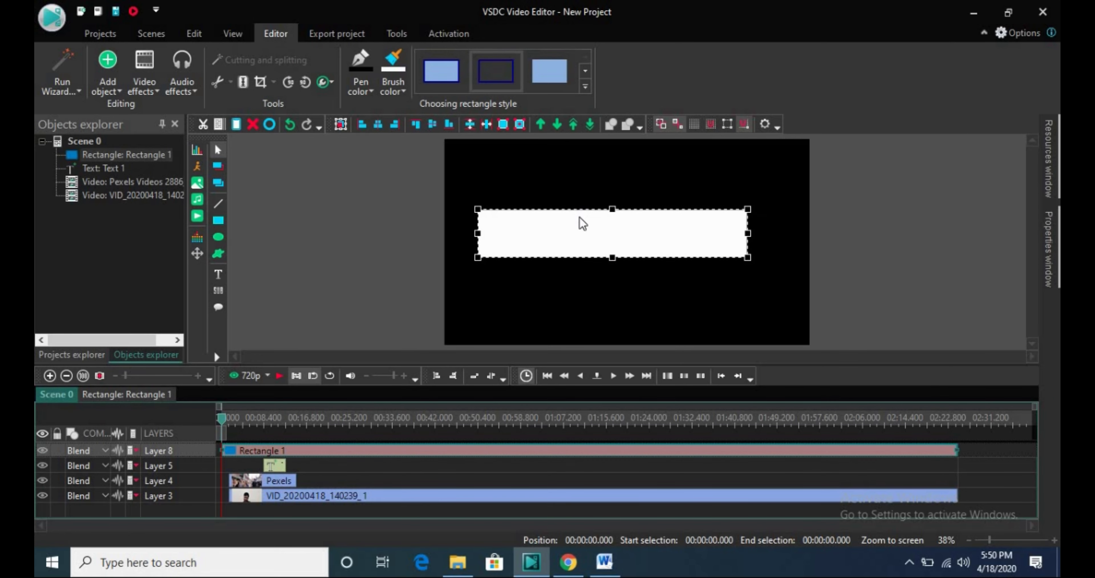
click(555, 68)
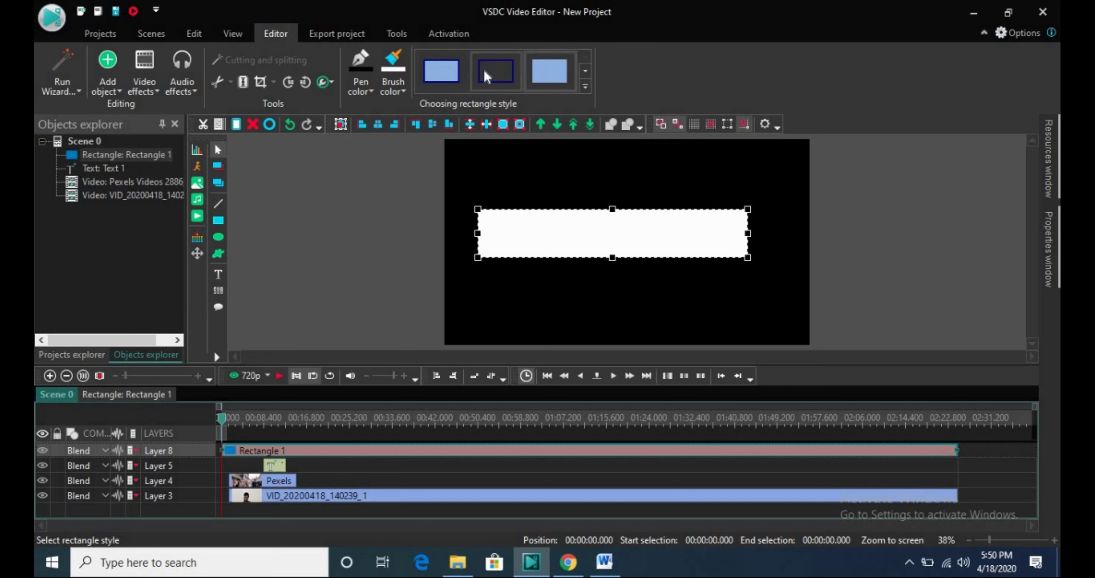
click(483, 67)
click(541, 70)
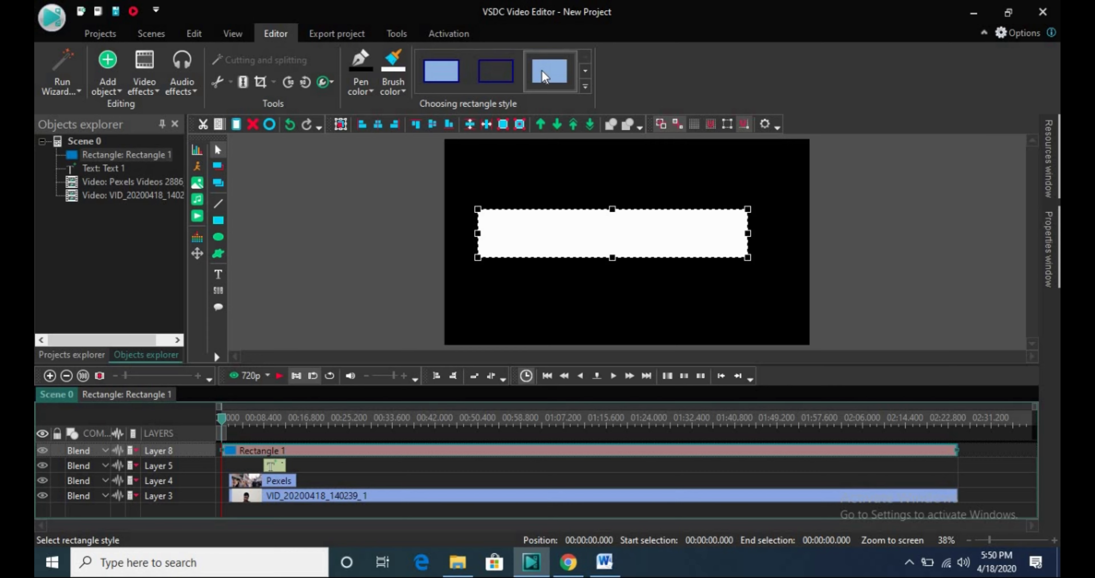
Draw a new text box inside the white rectangle with default placement
click(218, 275)
click(254, 277)
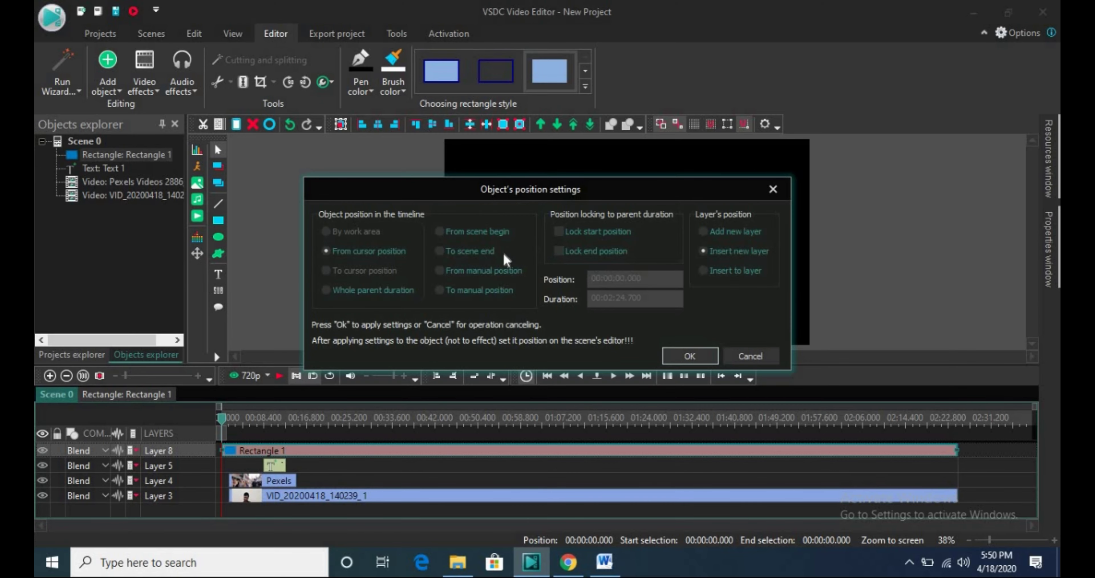
click(697, 356)
drag(513, 226, 707, 247)
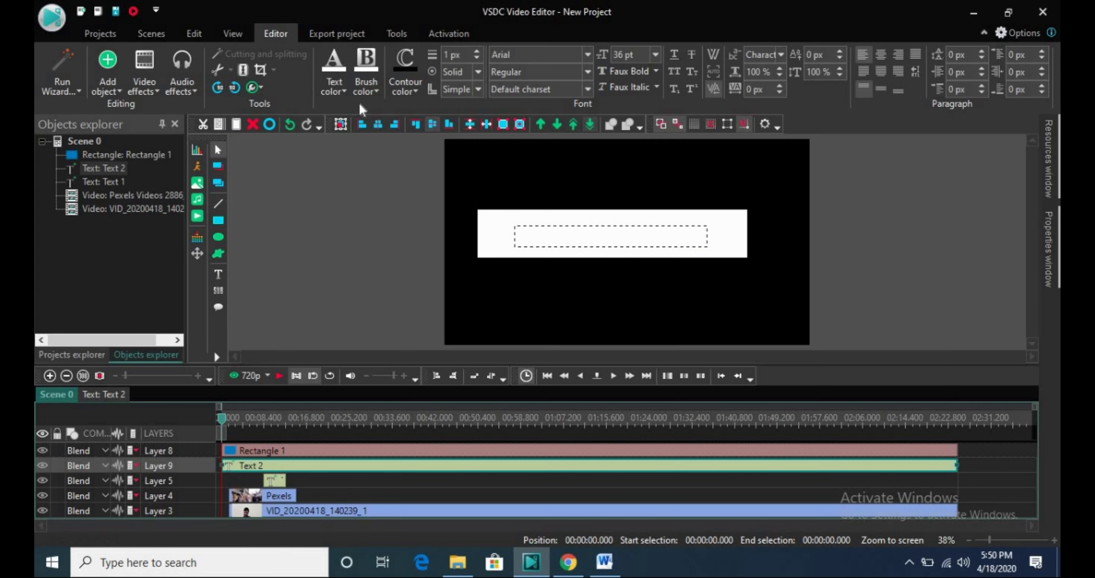
Set the new text's colour to black and select the Text 2 object
click(340, 91)
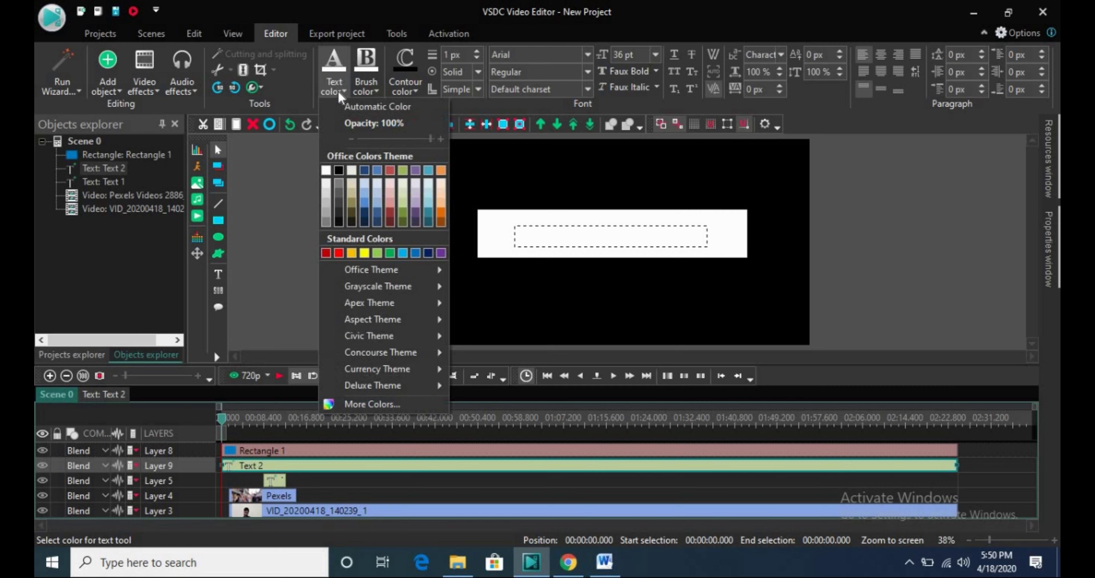
click(339, 171)
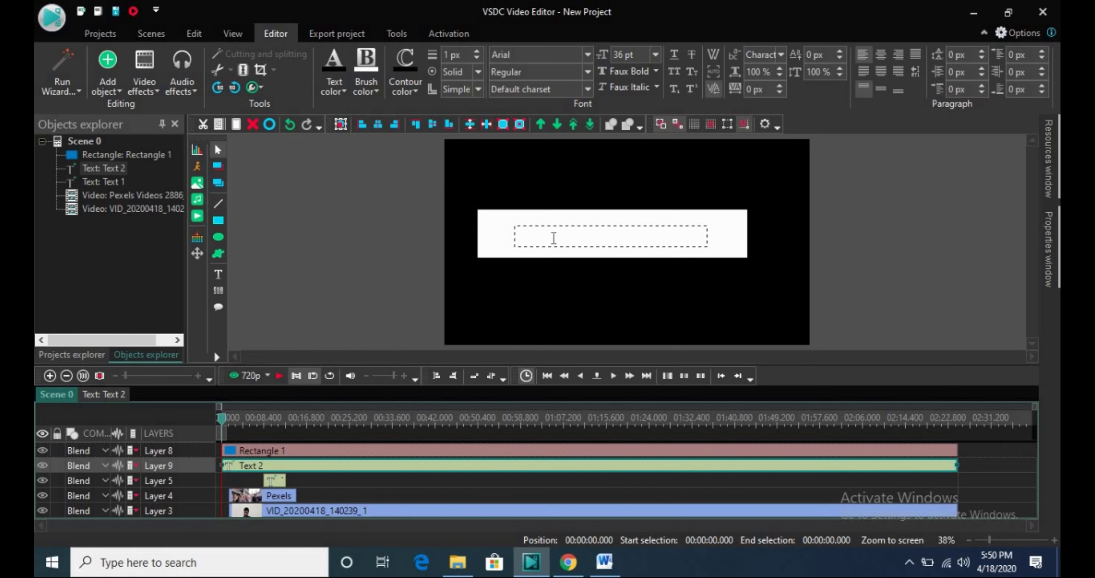
double_click(525, 225)
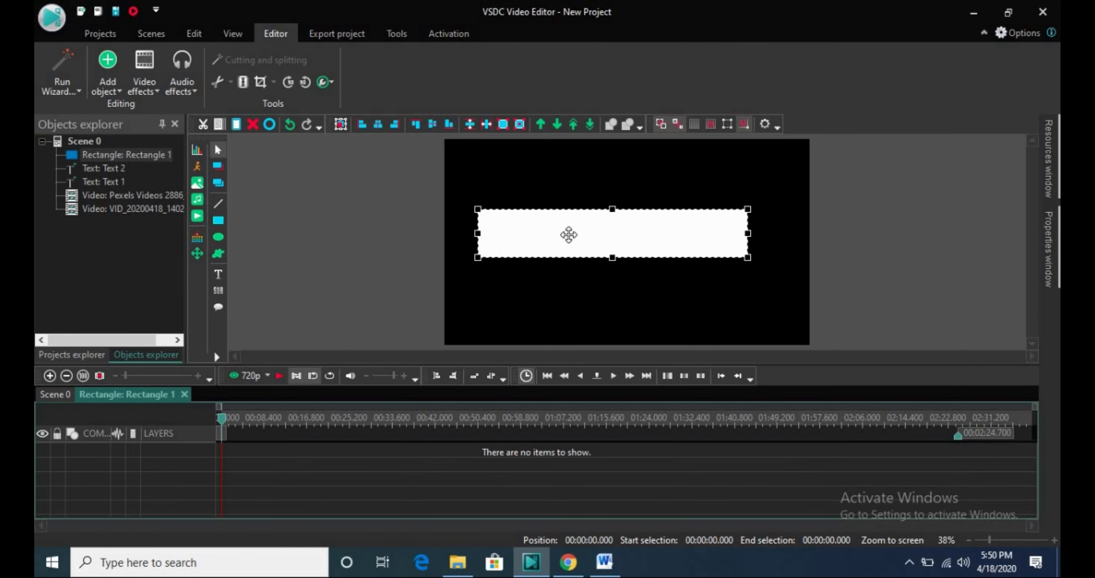
click(55, 394)
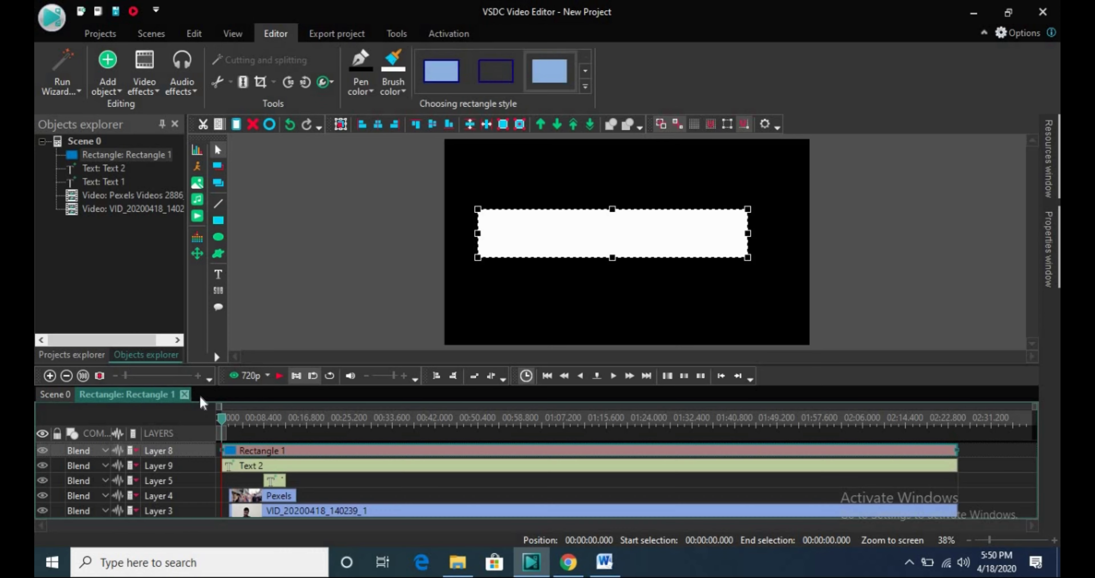
click(311, 469)
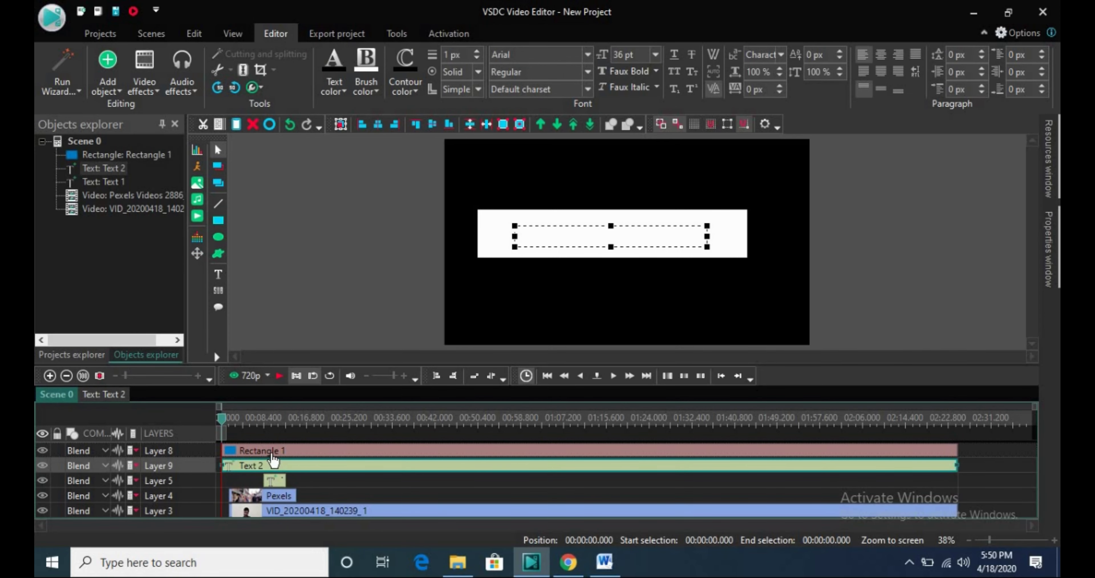
Move the Text 2 layer above Rectangle 1 and preview the caption at 00:00:21.500
drag(289, 457, 359, 457)
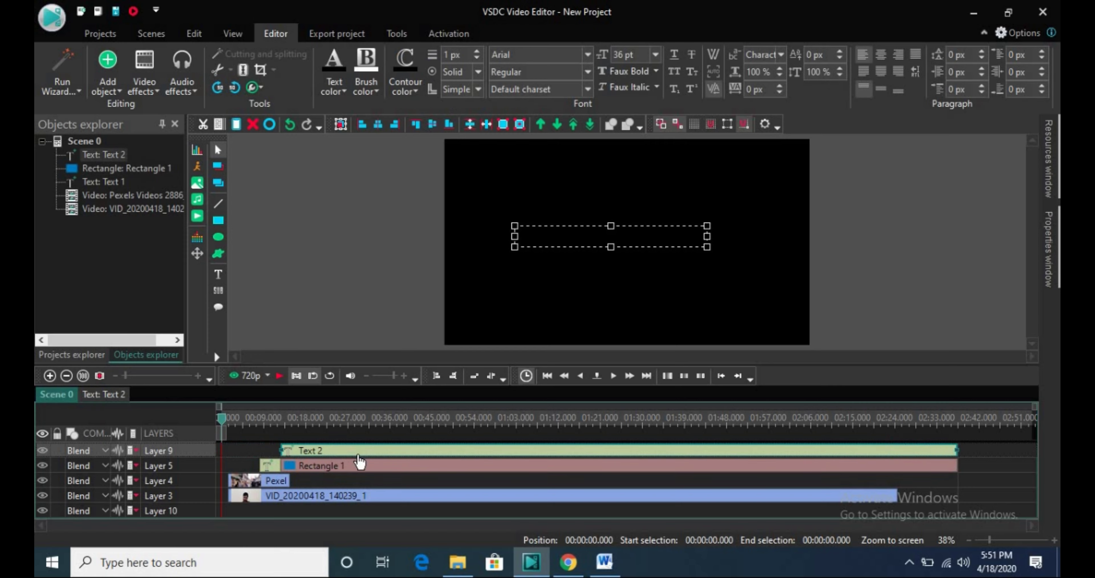
drag(226, 416, 326, 429)
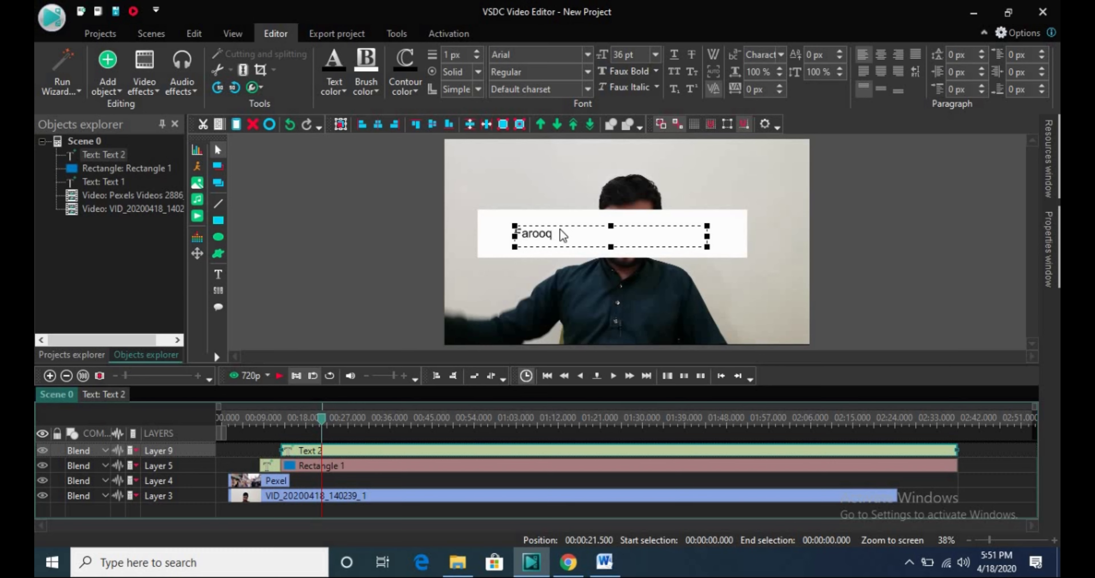
click(789, 241)
click(531, 235)
click(731, 235)
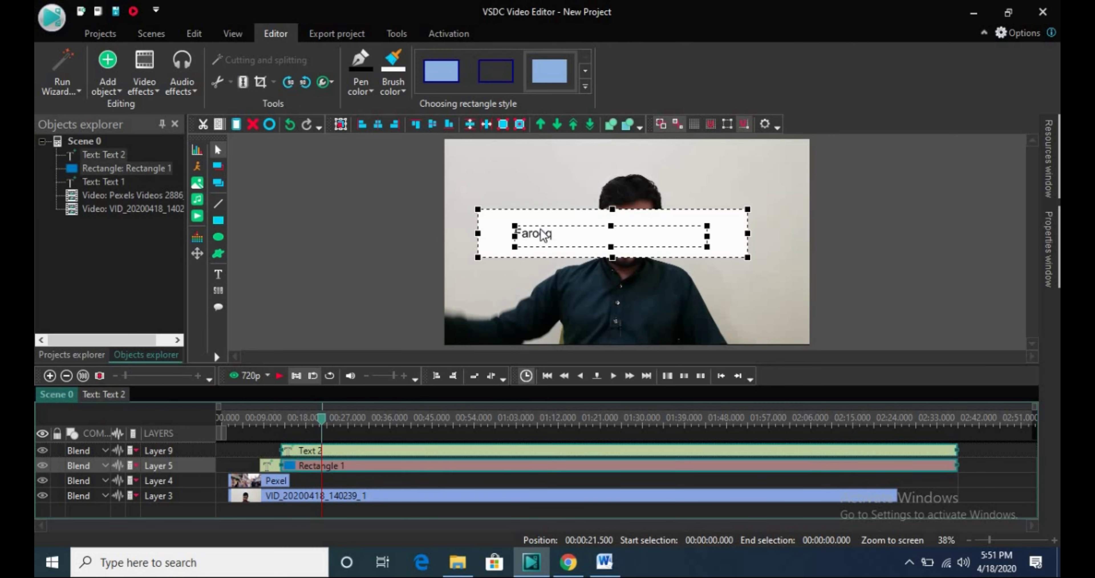
Group the Farooq text and the white rectangle into one object
right_click(747, 257)
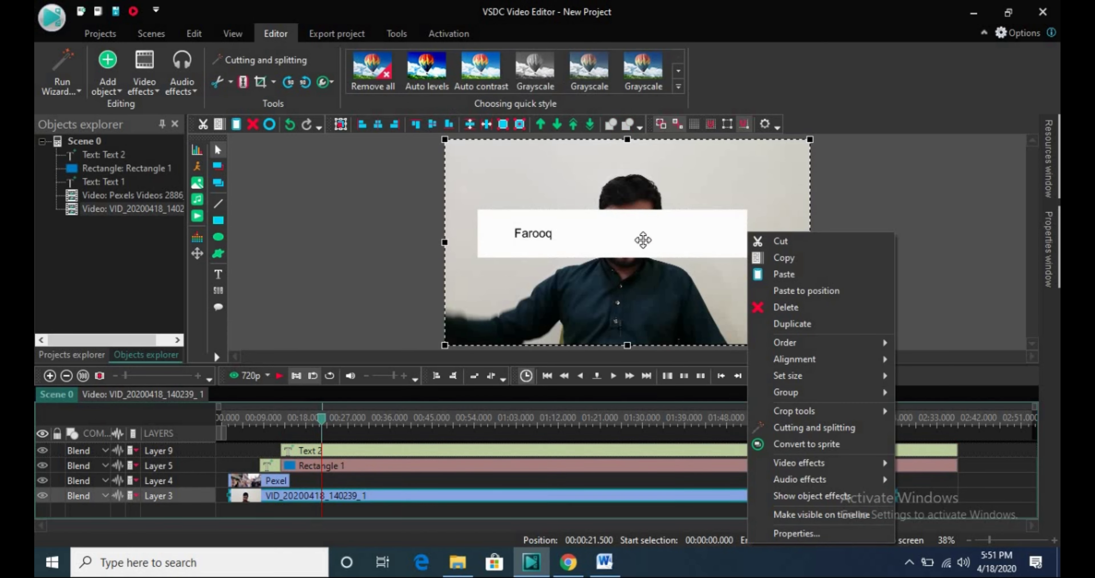
click(552, 243)
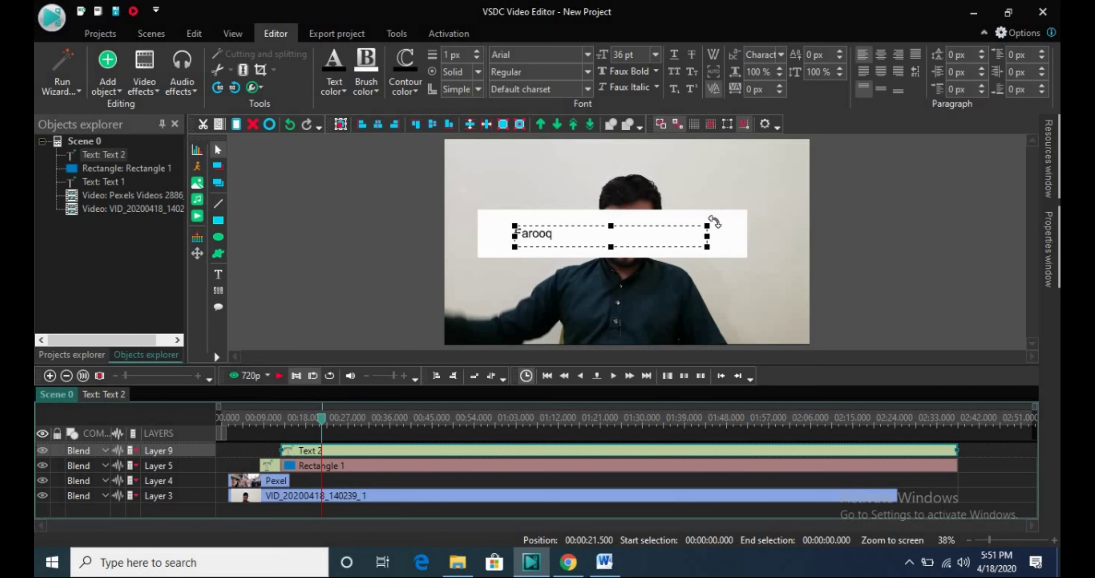
click(733, 235)
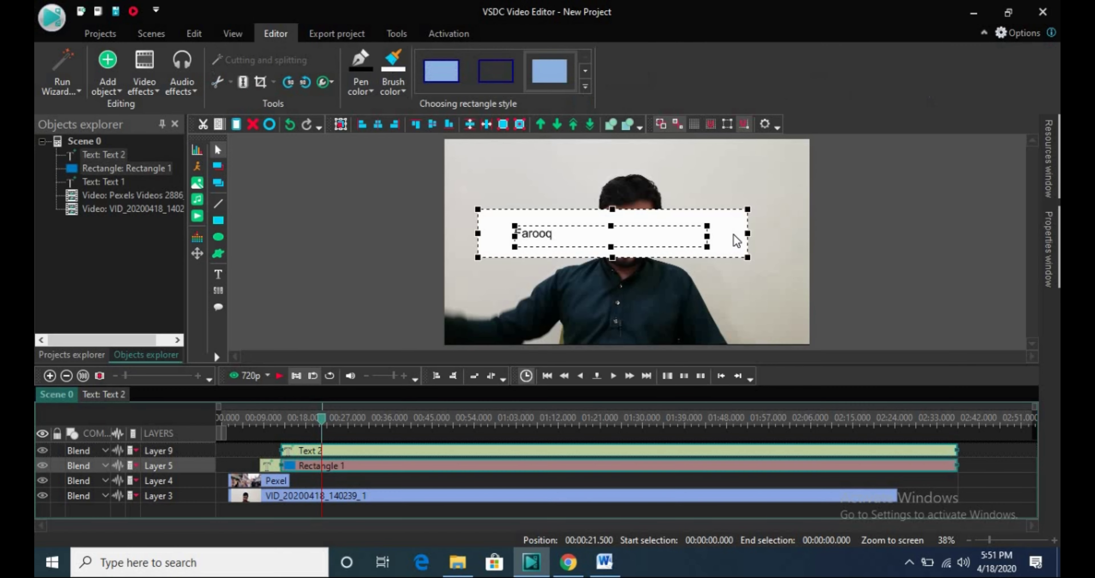
right_click(746, 256)
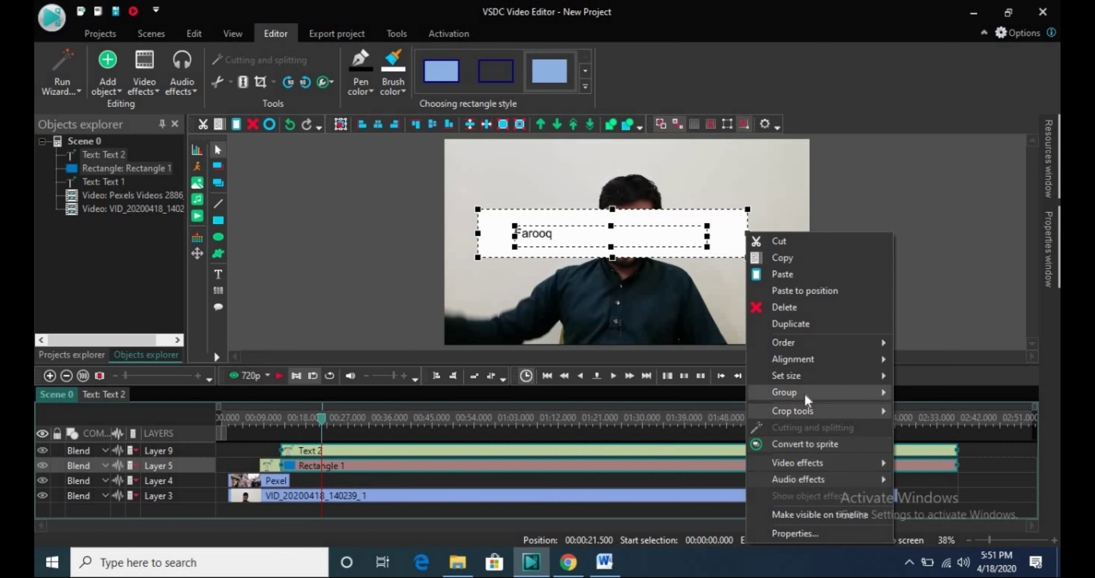
mouse_move(798, 391)
click(938, 397)
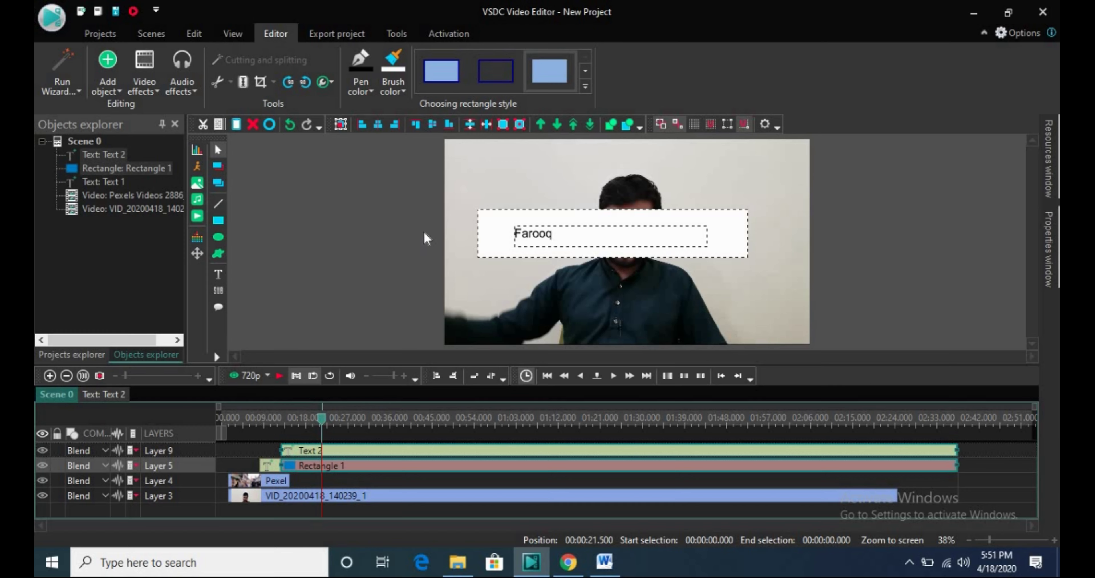
Shorten the caption clips to end around 38 seconds and check the video plays without them afterwards
click(521, 184)
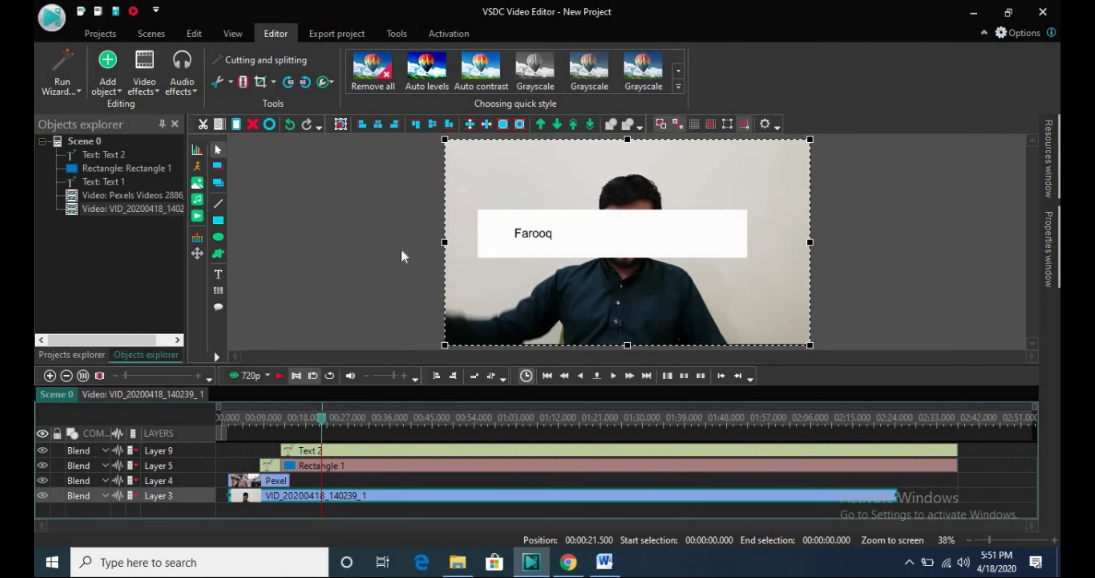
click(945, 451)
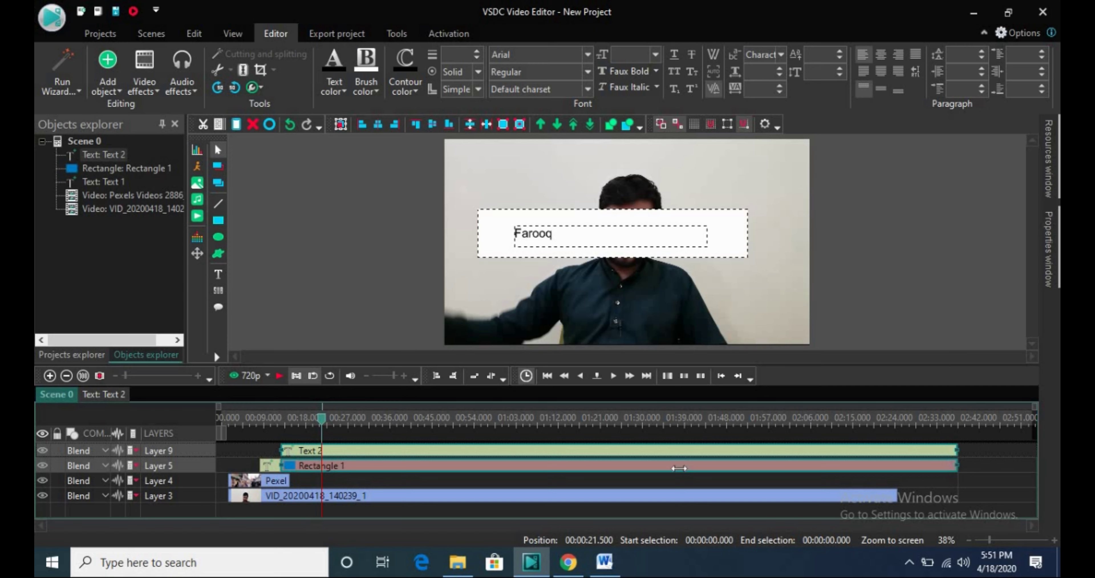
drag(679, 468, 324, 470)
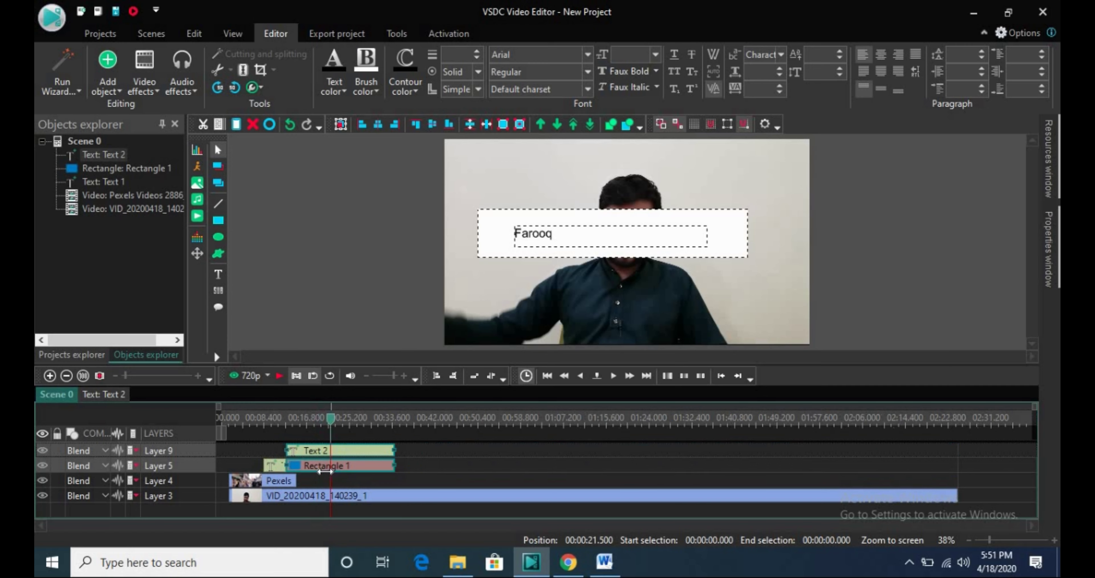
drag(331, 424, 418, 427)
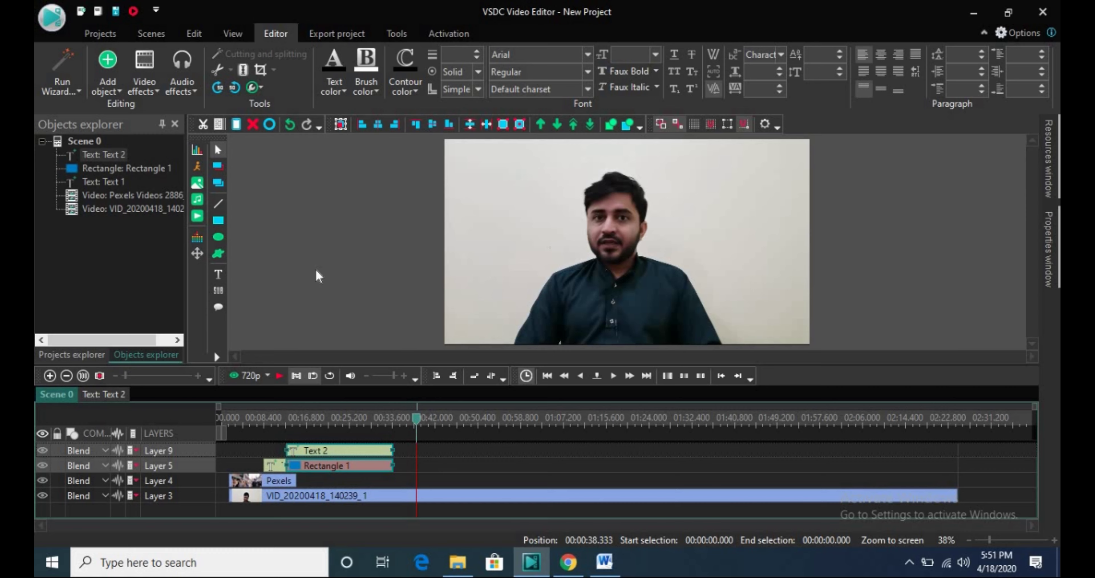
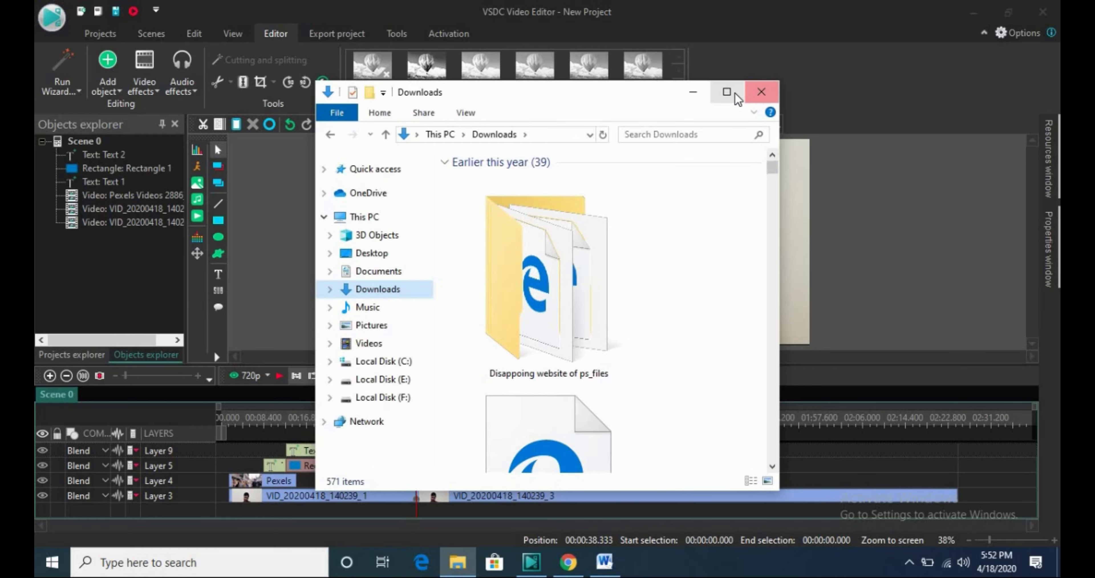
Drag the WhatsApp Audio 2020-04-16 recording from Downloads onto the VSDC timeline as Layer 10
click(726, 91)
drag(1054, 79, 1011, 484)
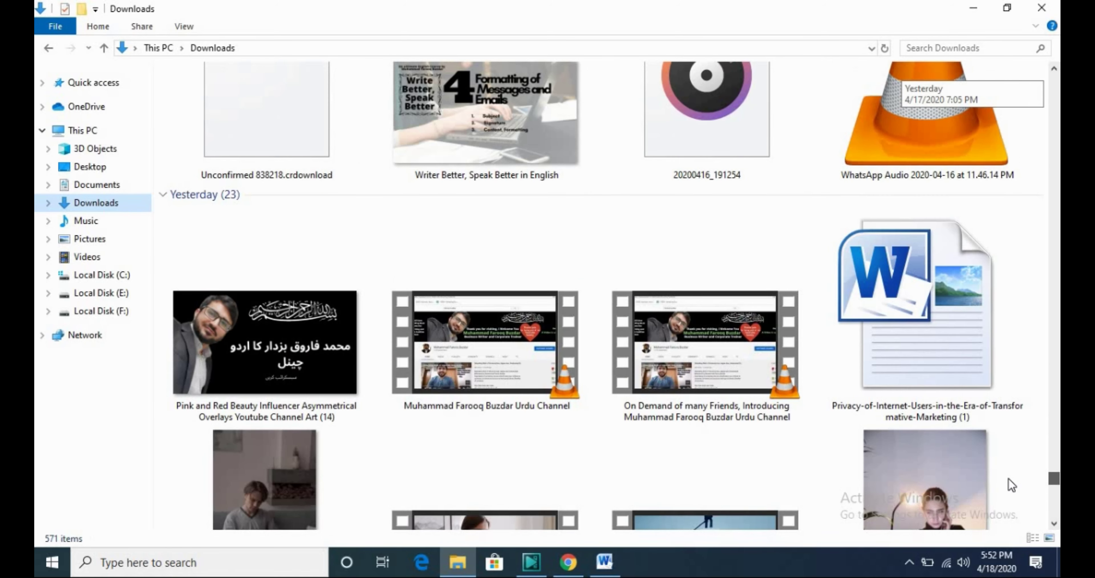
drag(890, 118, 558, 237)
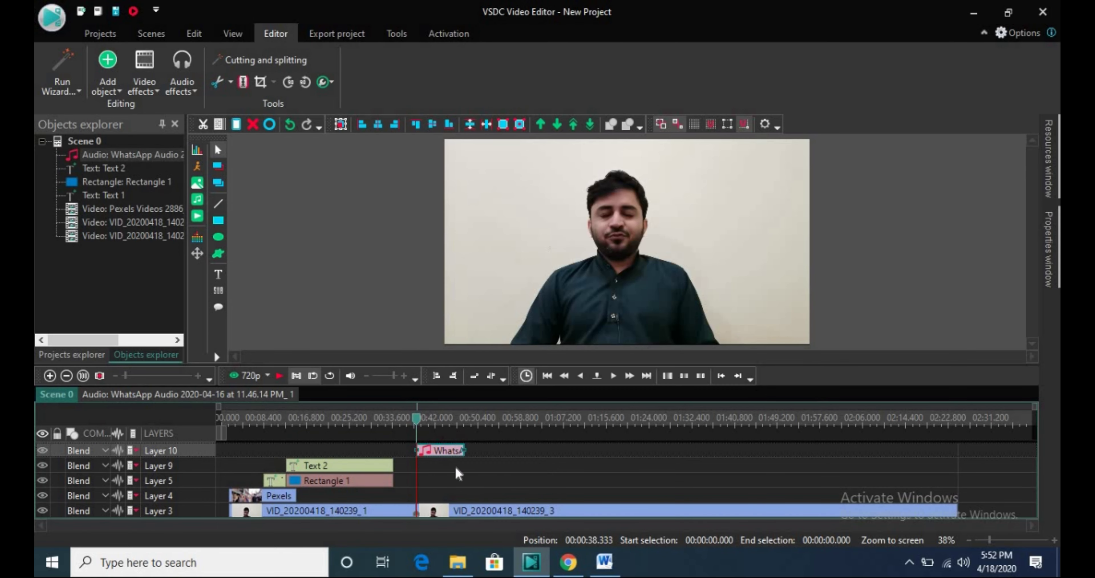
Set the VID_20200418_140239_3 clip's Audio track to "Don't use audio" in its Properties
click(279, 375)
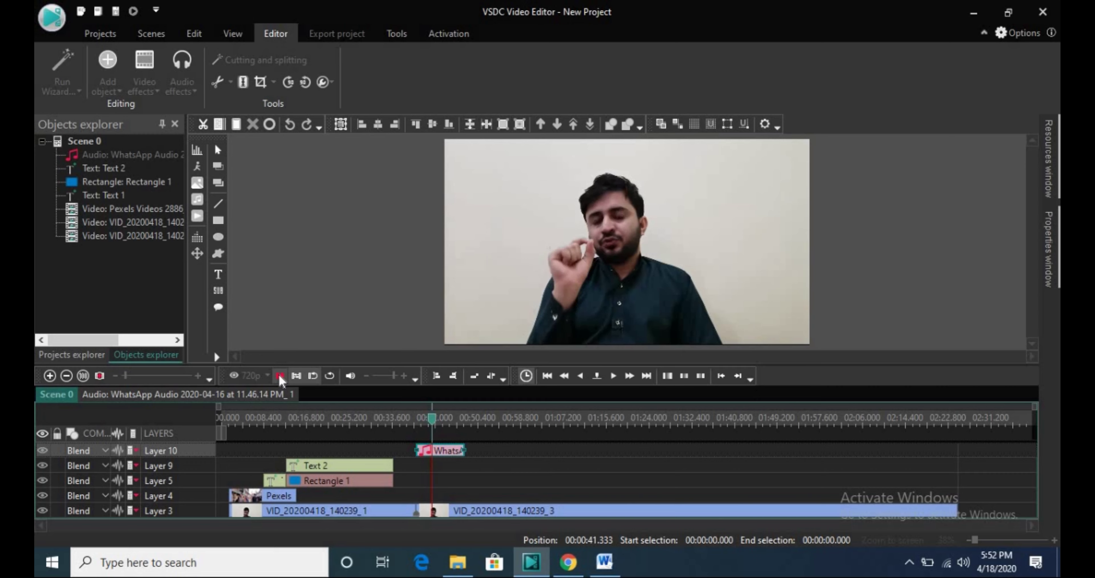
click(280, 376)
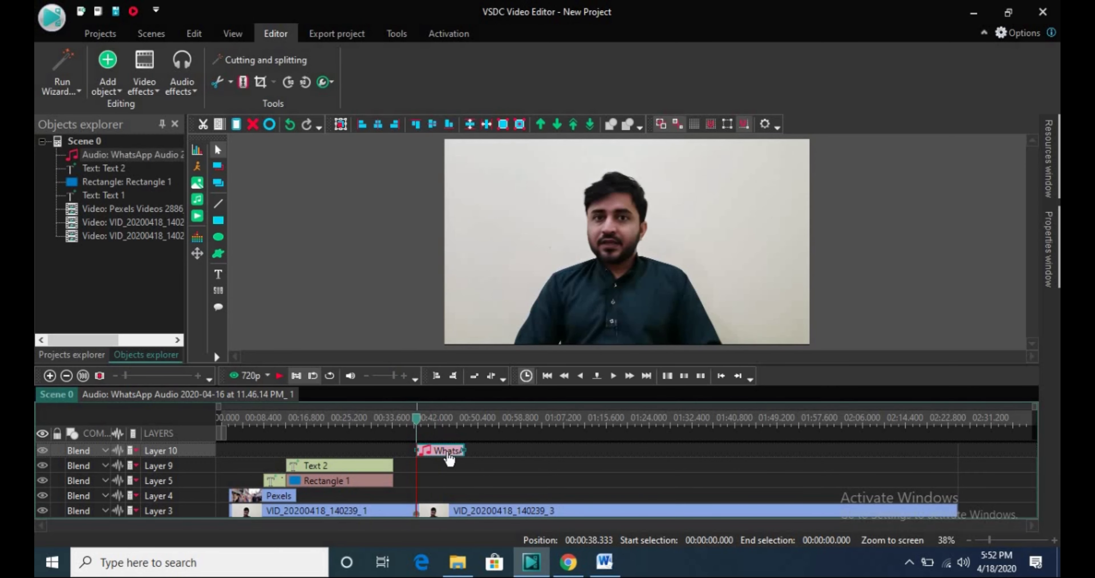
click(454, 515)
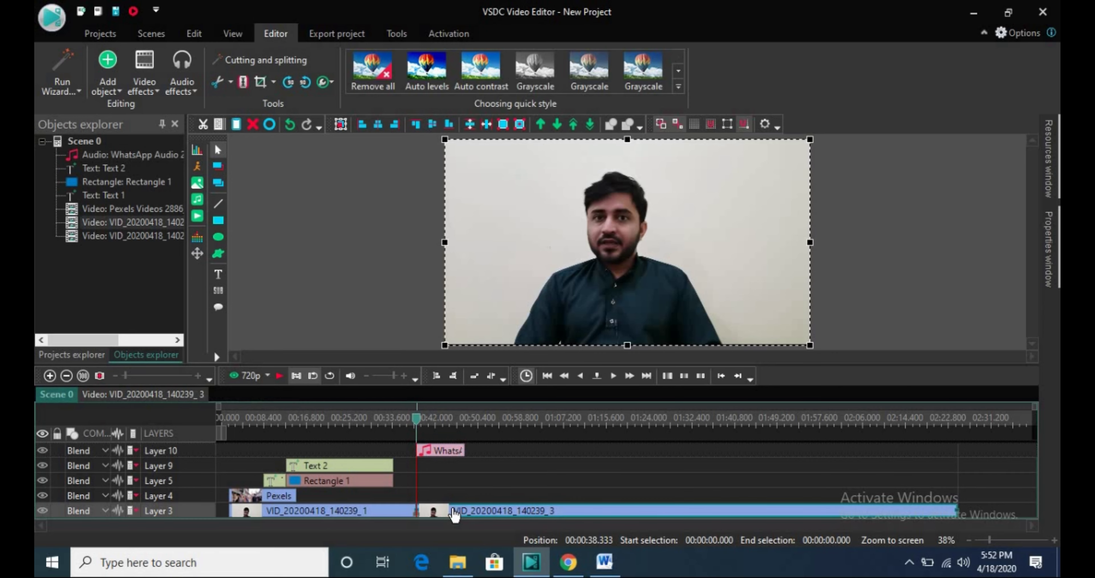
right_click(453, 512)
click(490, 497)
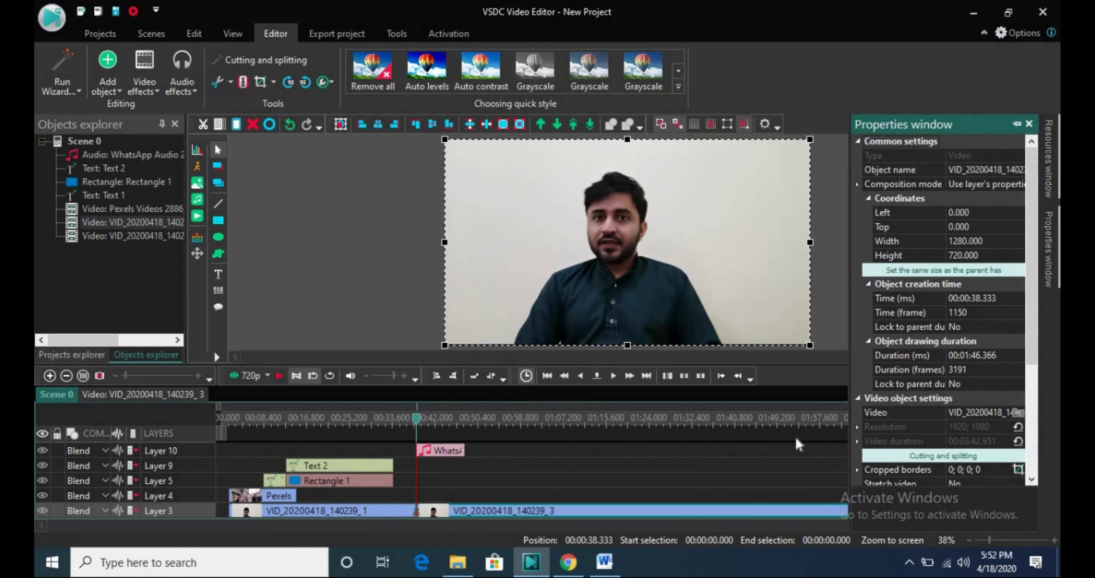
scroll(1037, 313, down, 4)
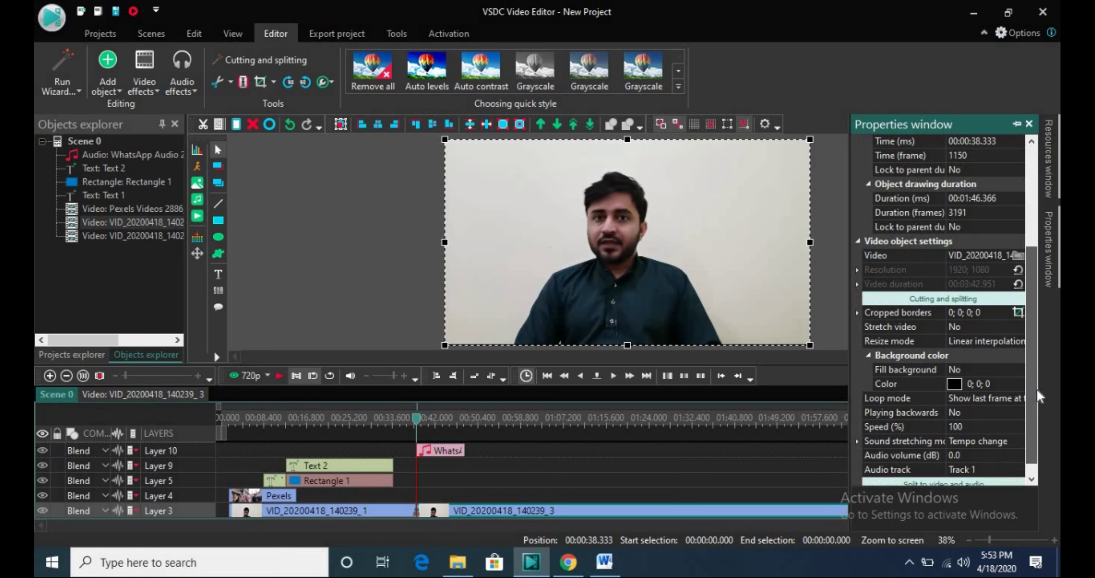
click(1021, 471)
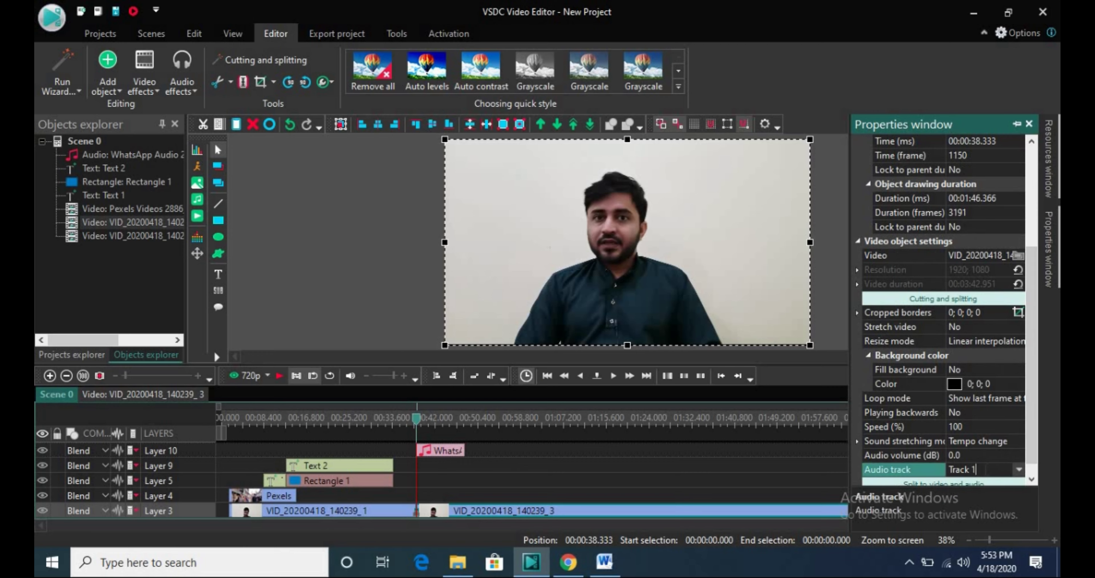
click(1019, 470)
click(980, 489)
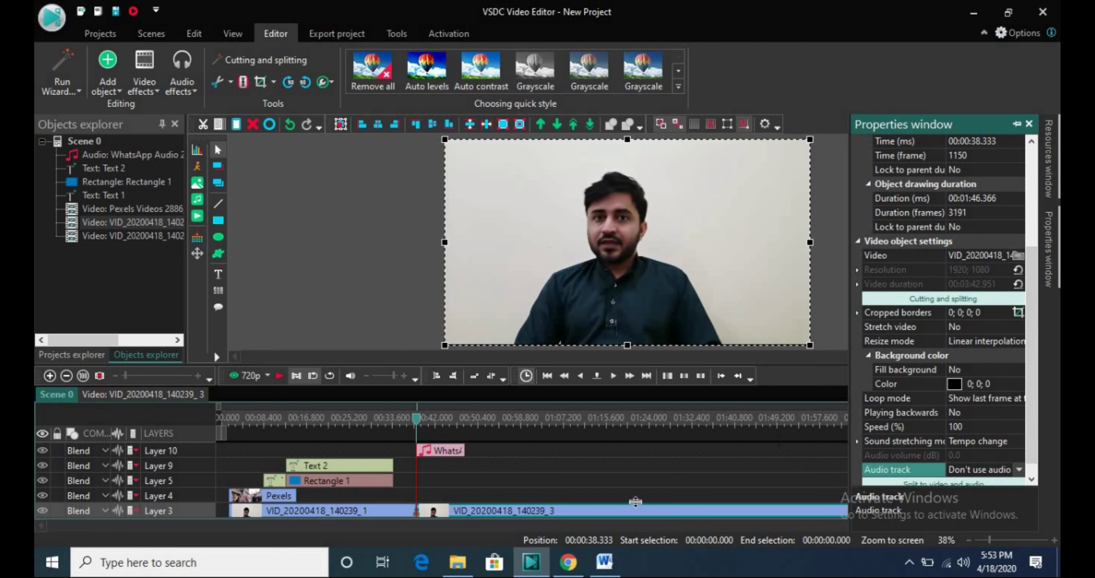
Preview the muted result and close the clip's Properties window
click(279, 376)
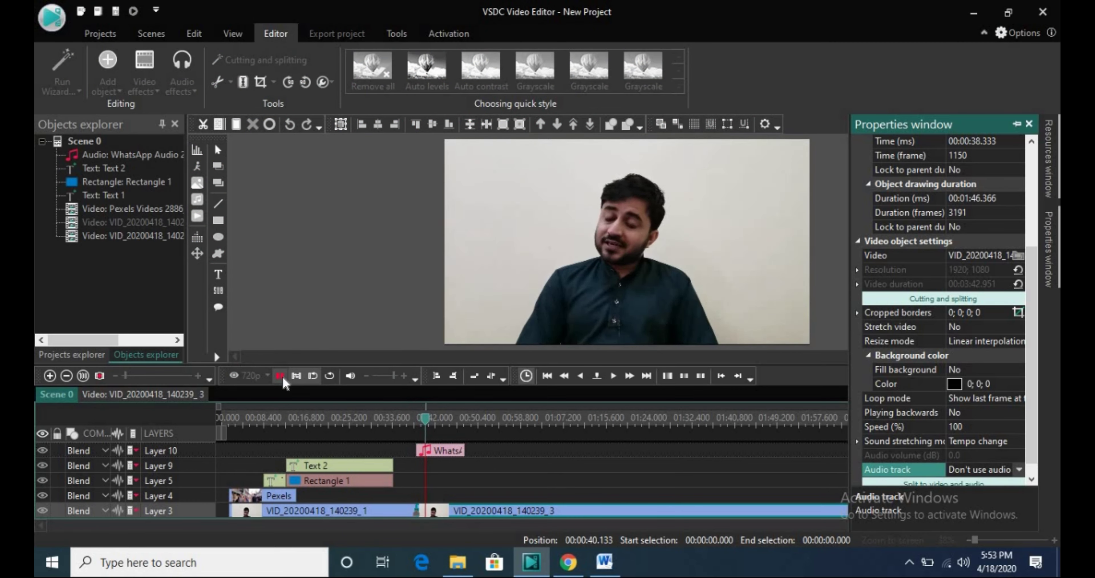
click(280, 376)
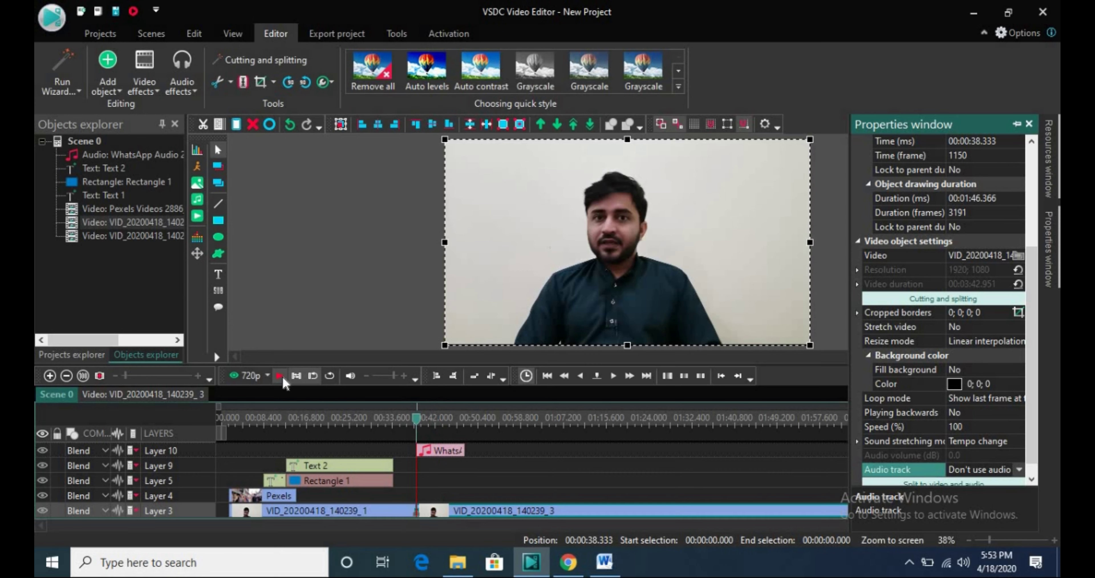
click(1028, 125)
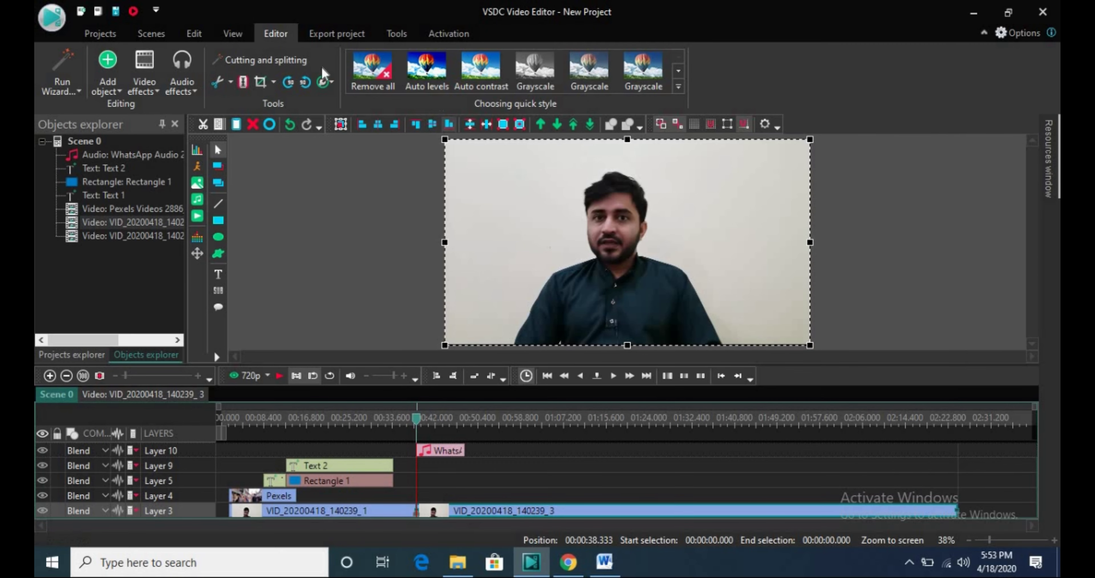
Open the export settings targeting New Project.mp4 with the Android 19.5:9 profile
click(333, 39)
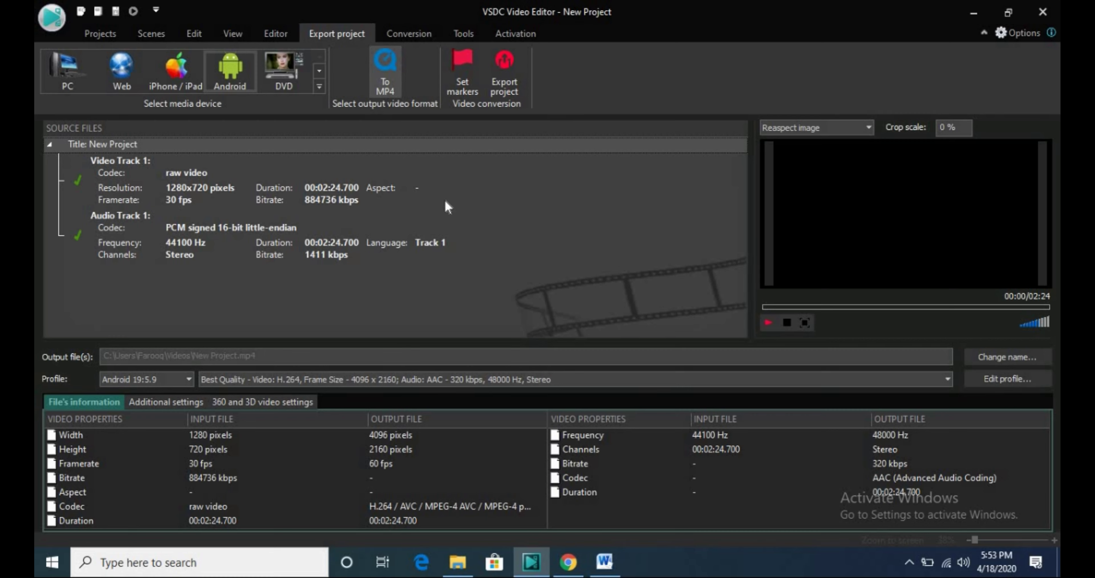
mouse_move(445, 200)
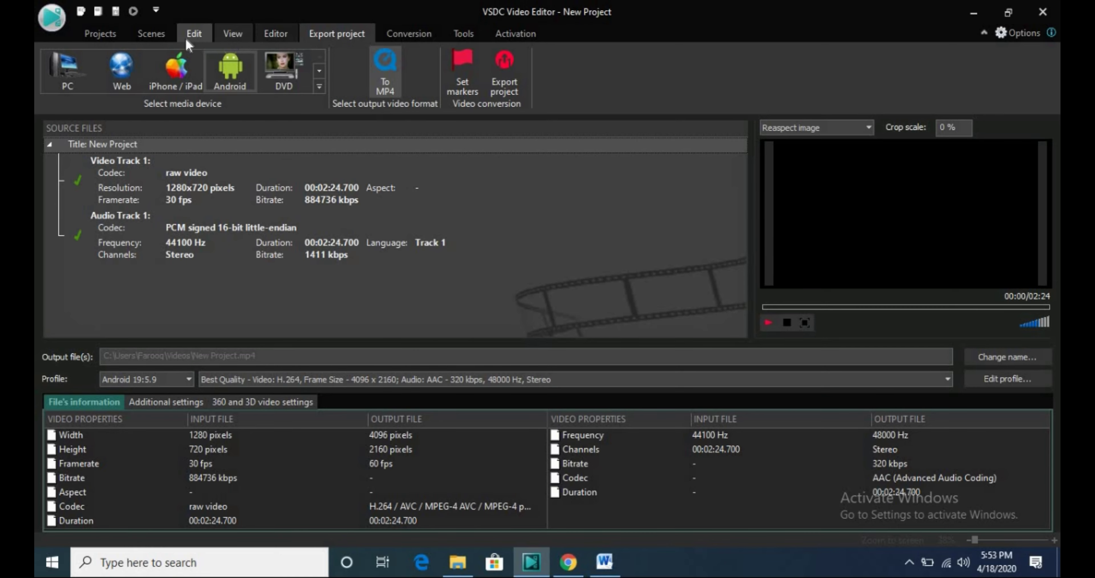
click(110, 34)
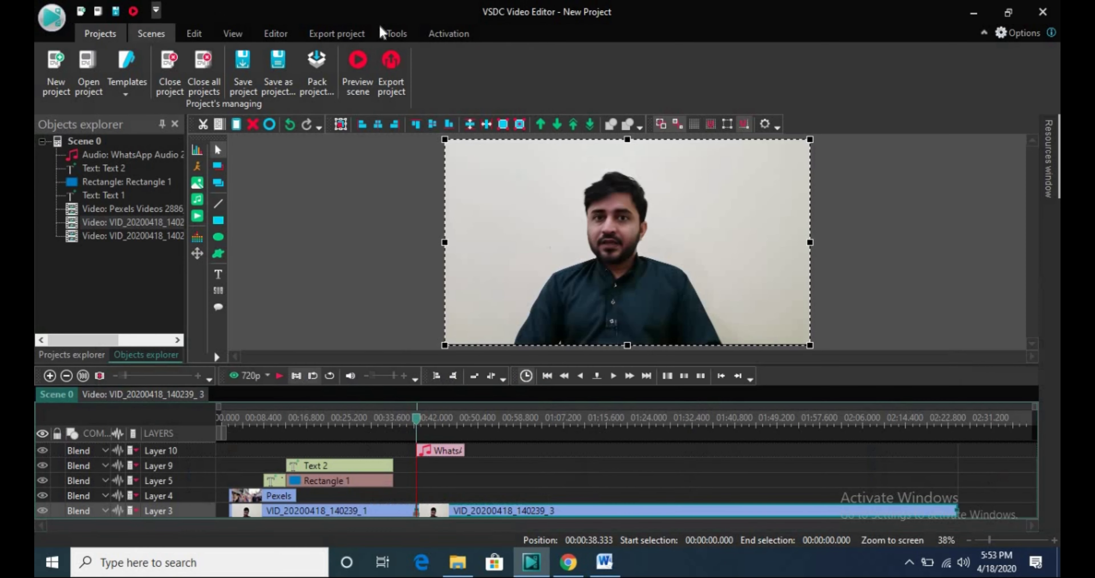
click(351, 36)
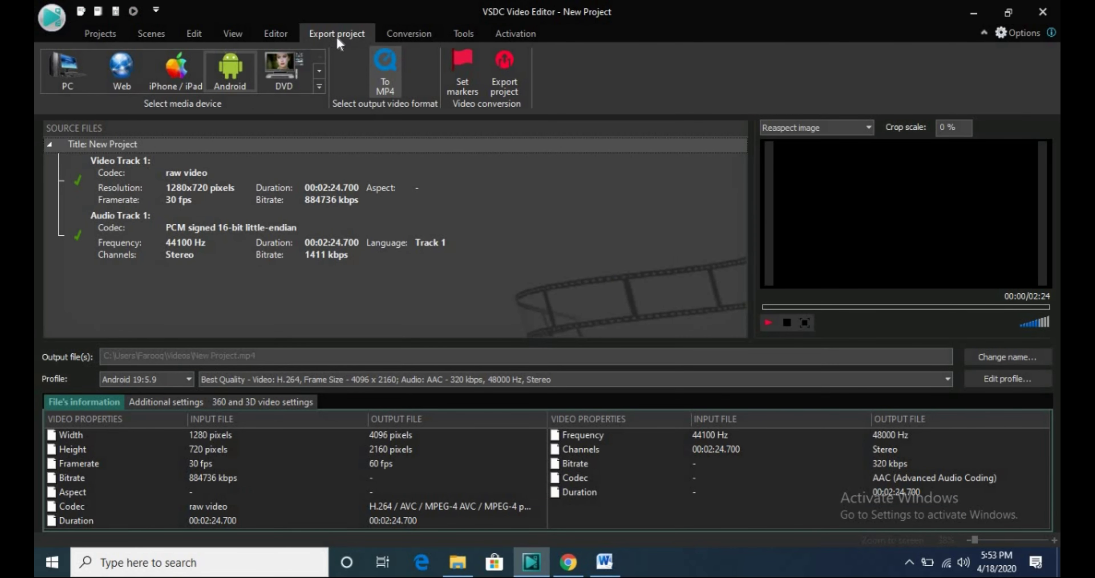
Start exporting without premium features, then stop the conversion at 1%
click(505, 68)
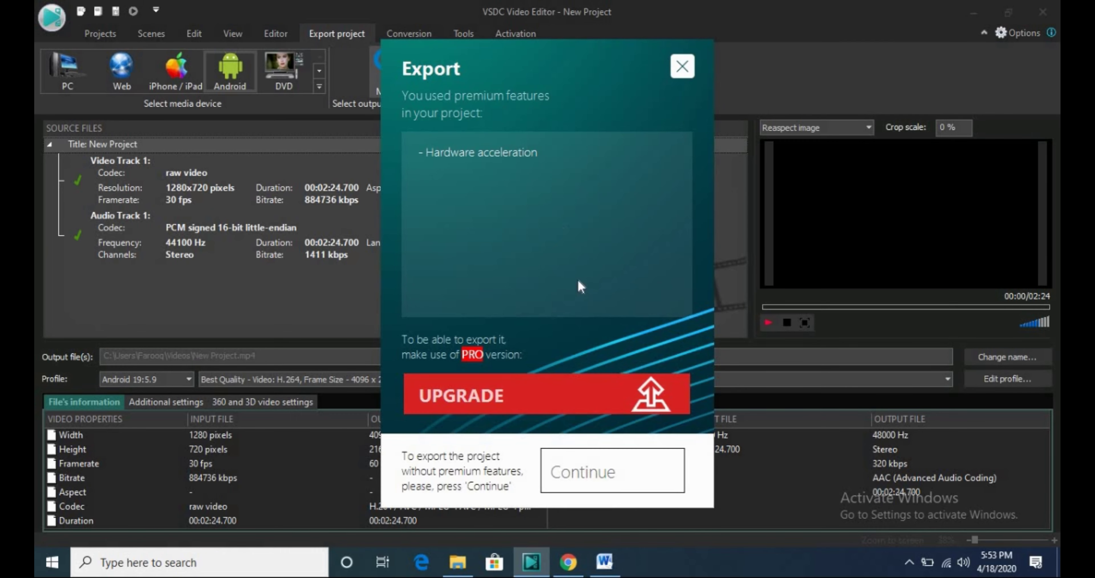
click(605, 477)
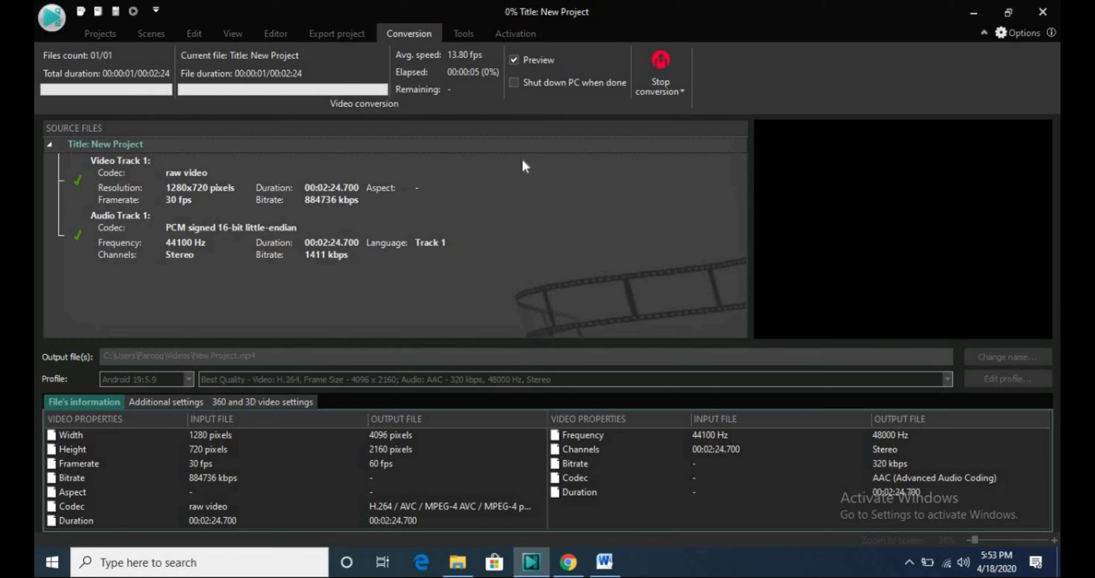
click(653, 67)
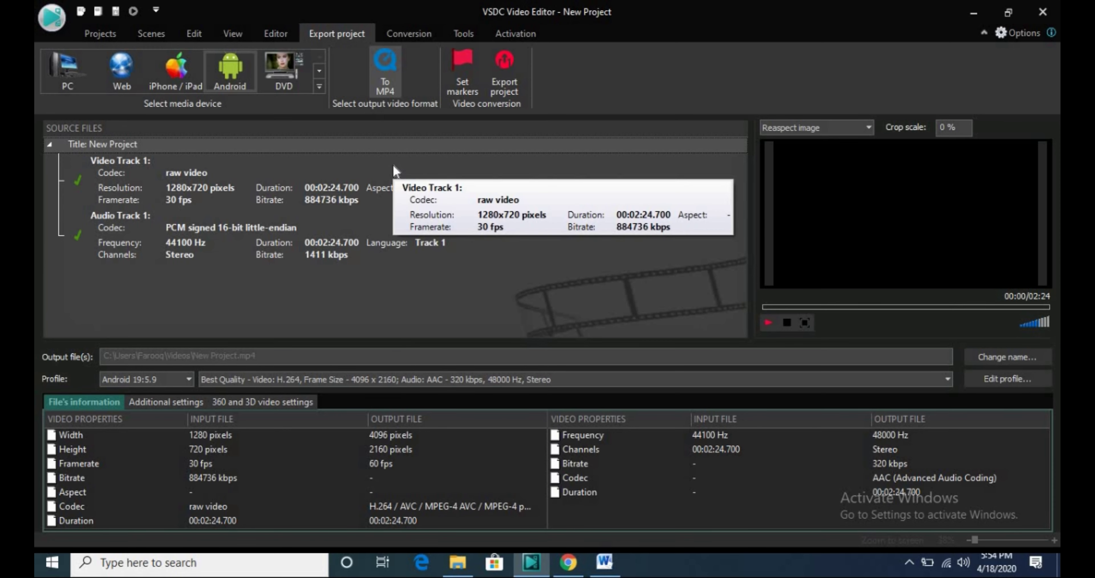
Restore the VID_20200418_140239_3 clip's original audio on Track 1
click(151, 33)
click(100, 33)
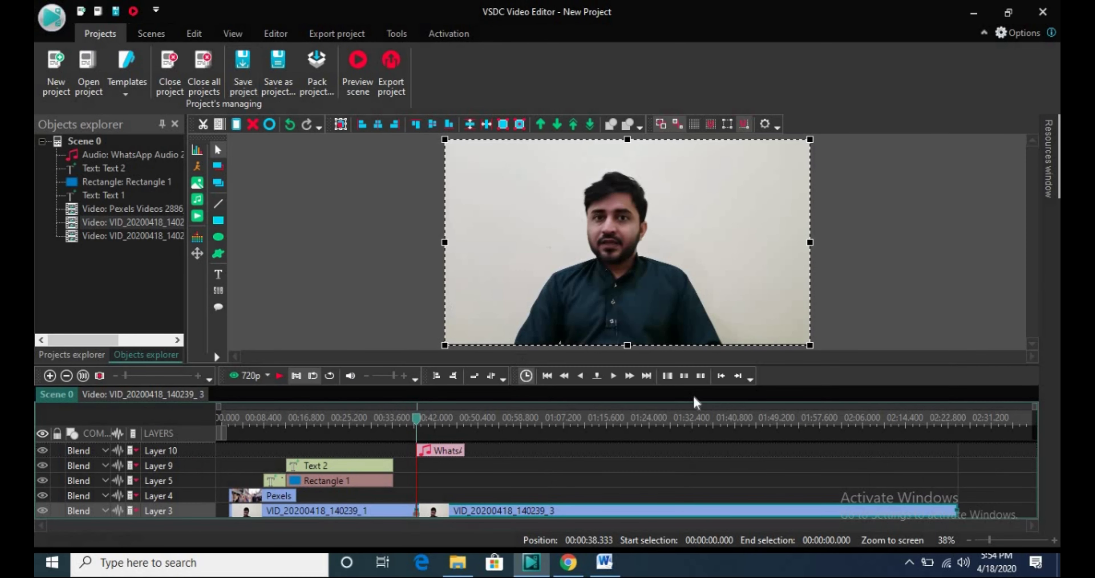
right_click(594, 516)
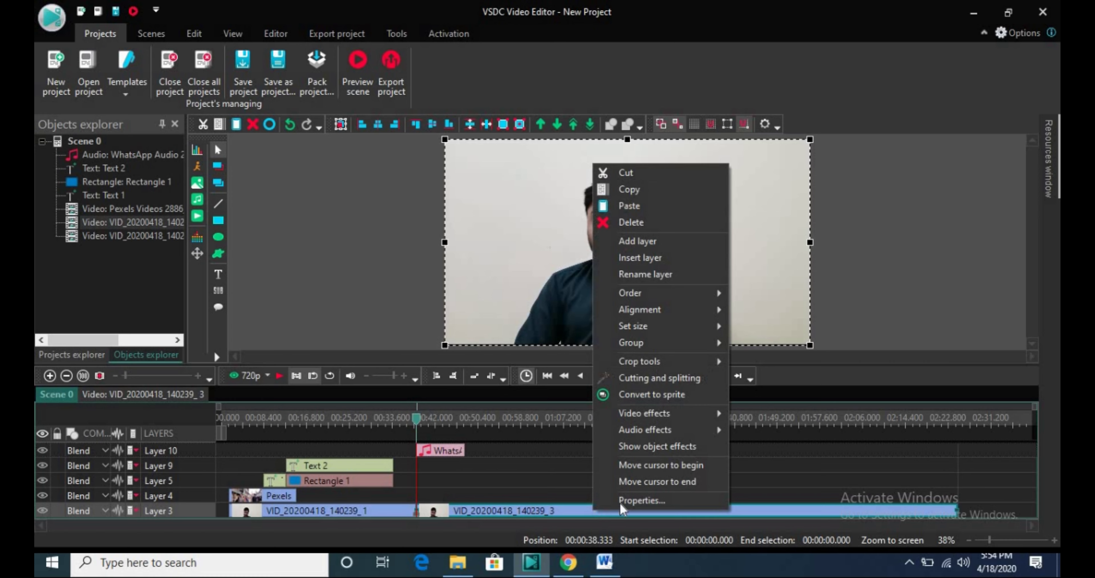
click(620, 505)
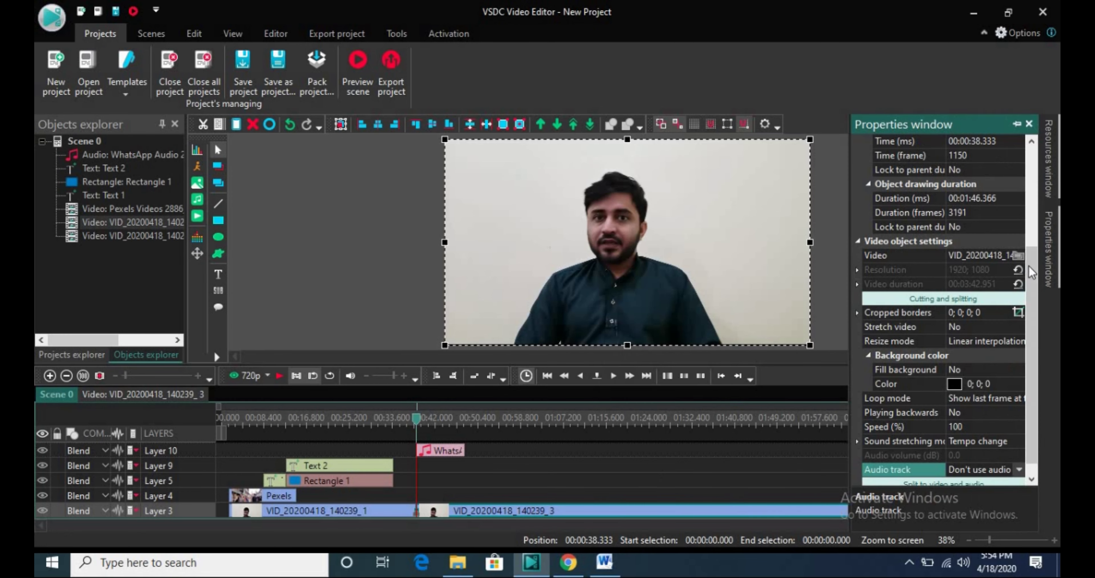
scroll(1036, 365, down, 1)
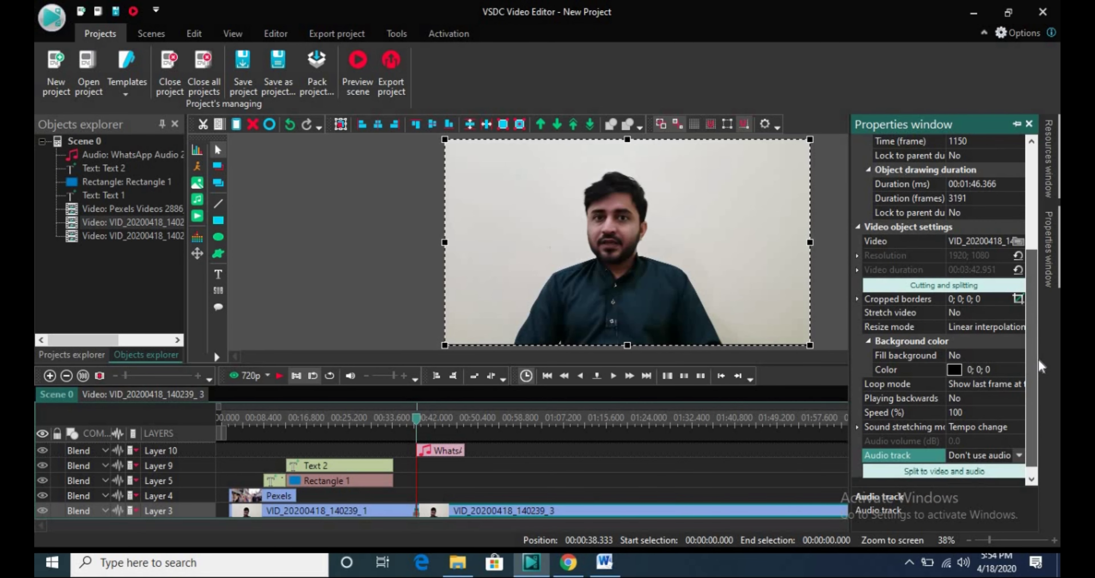
click(1019, 455)
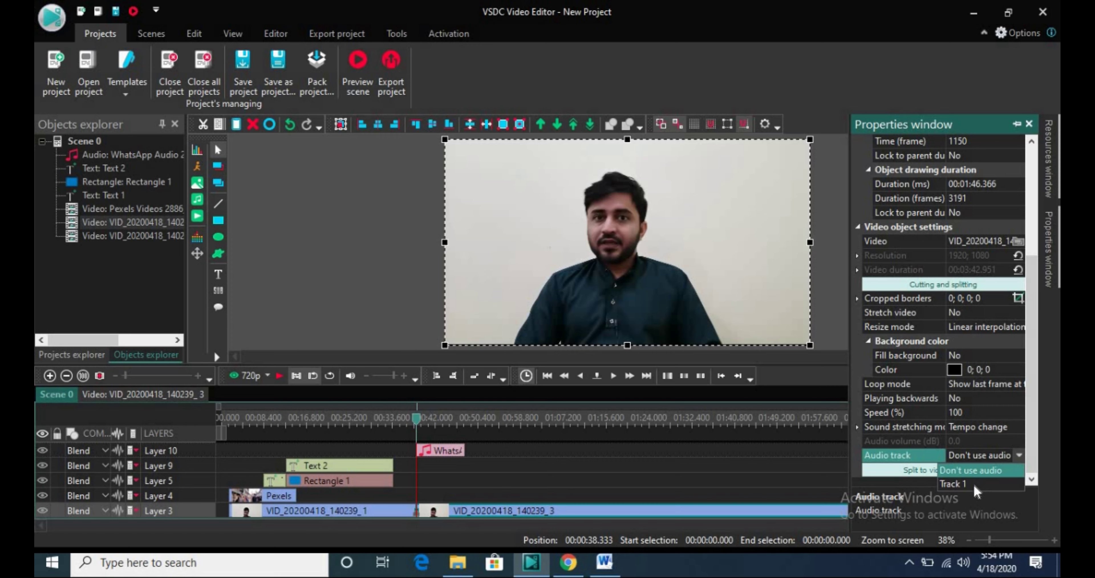
click(974, 485)
Delete the WhatsApp audio clip, keeping the Text 2 title in place, and return to the export view
click(461, 451)
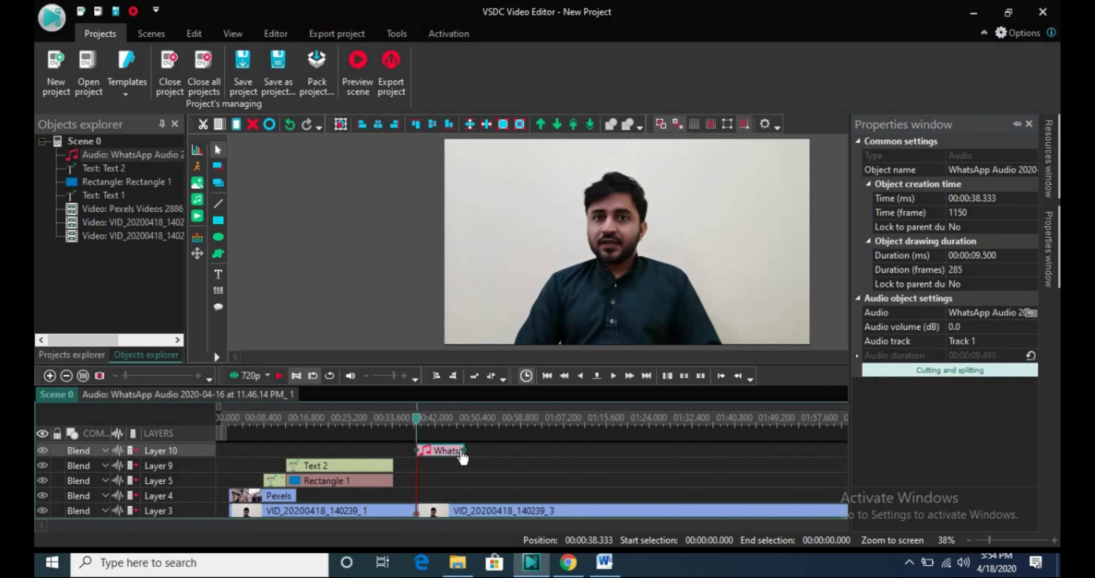
key(Delete)
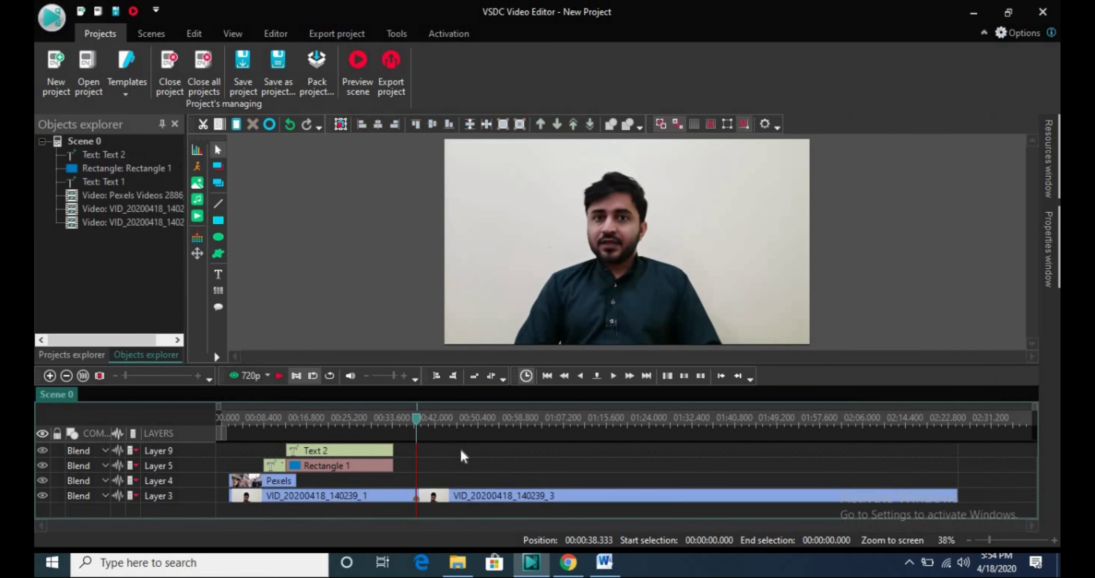
click(321, 452)
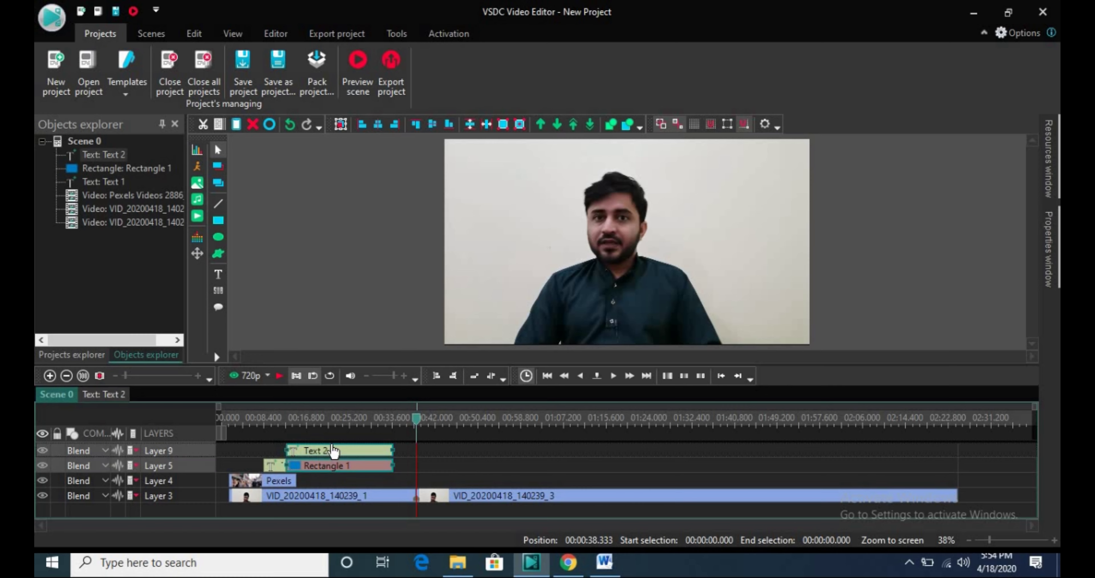
right_click(333, 450)
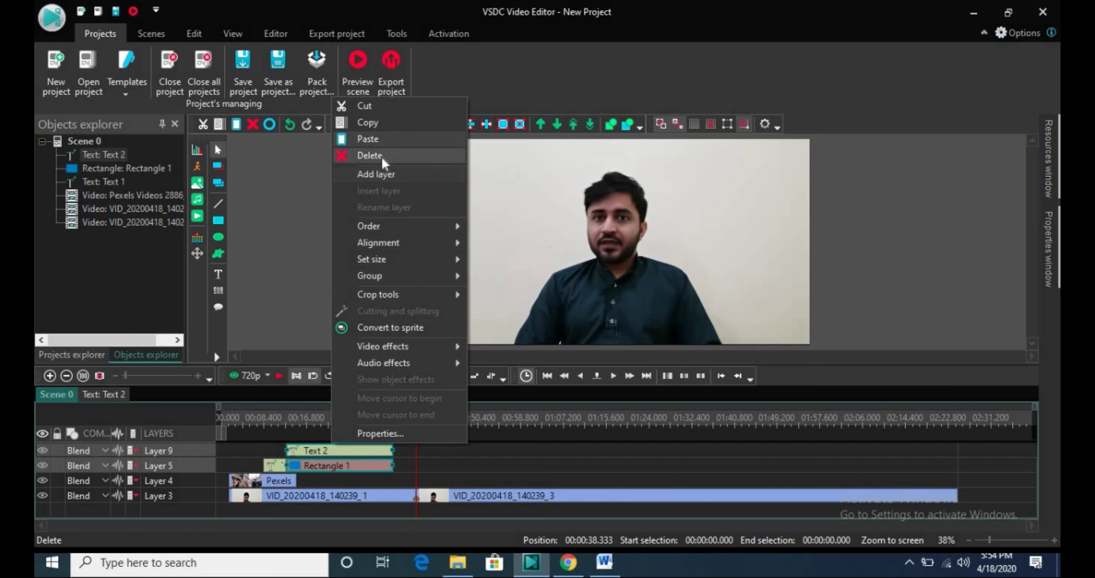
click(580, 230)
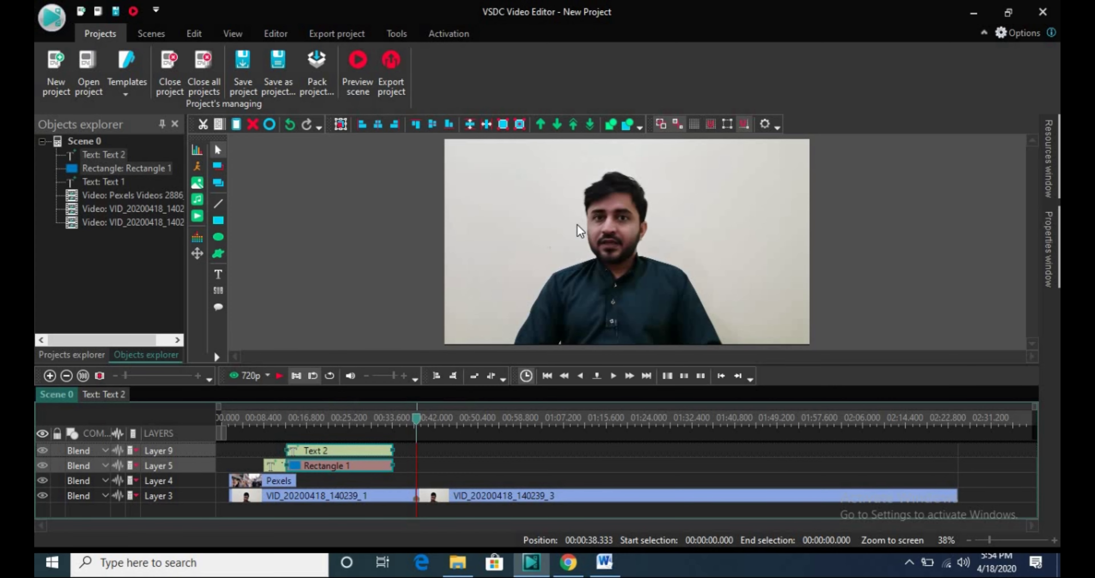
click(337, 34)
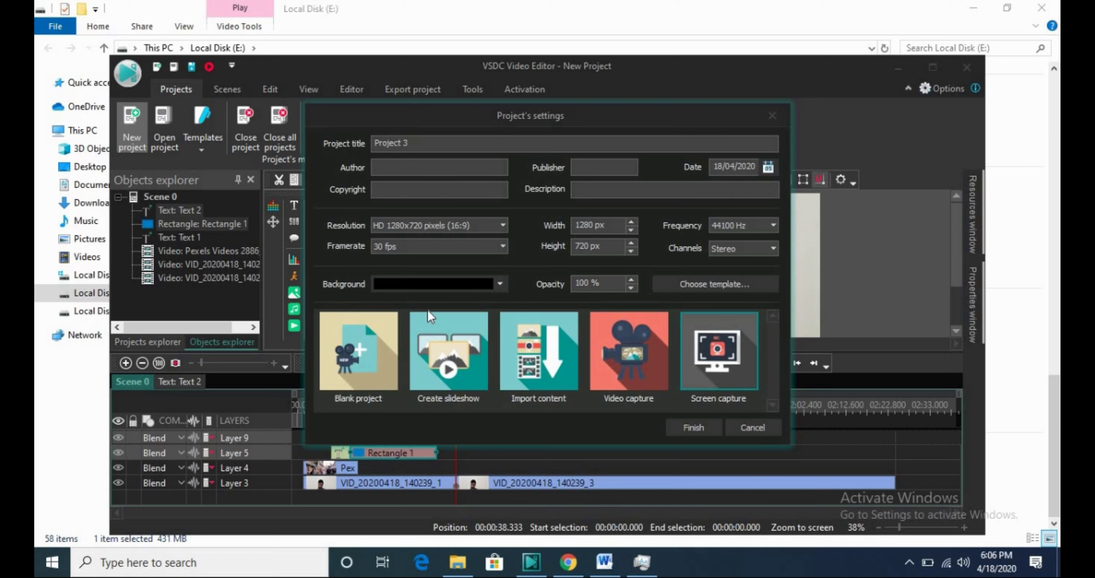
Create a new slideshow project and start adding media to it
click(449, 368)
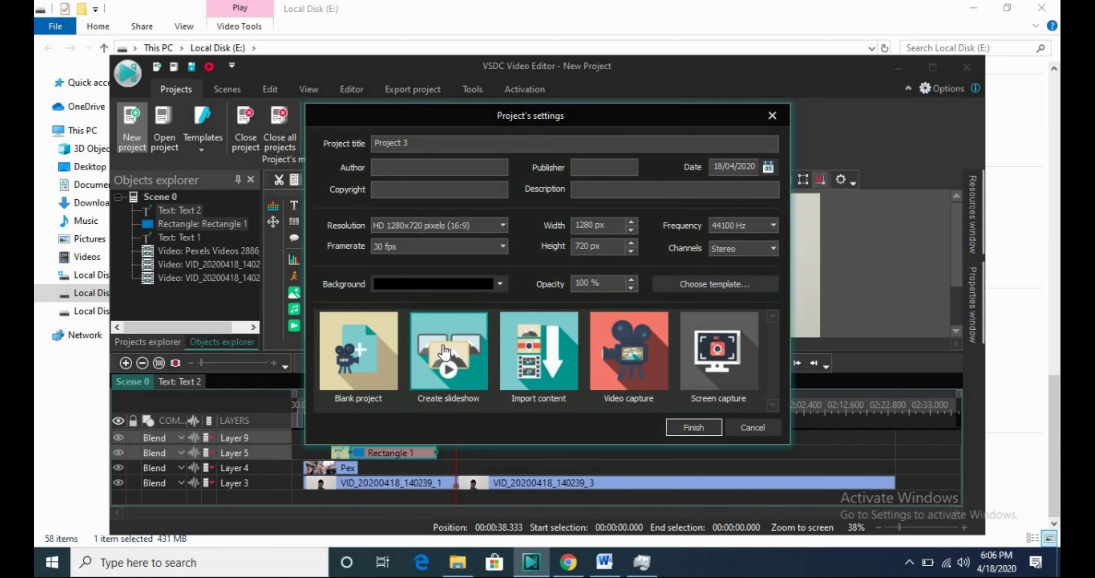
click(443, 351)
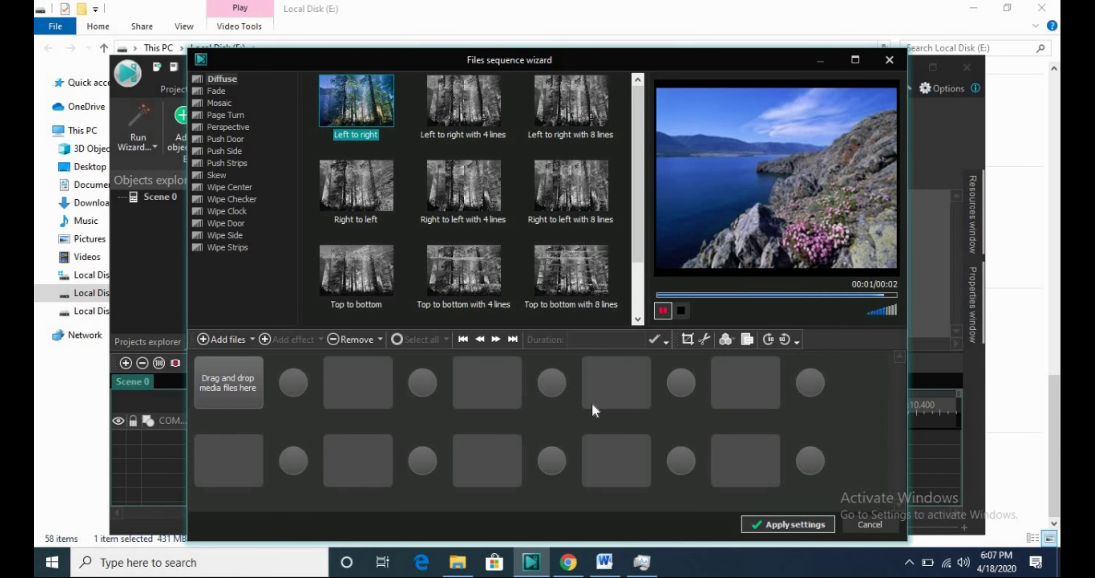
click(232, 378)
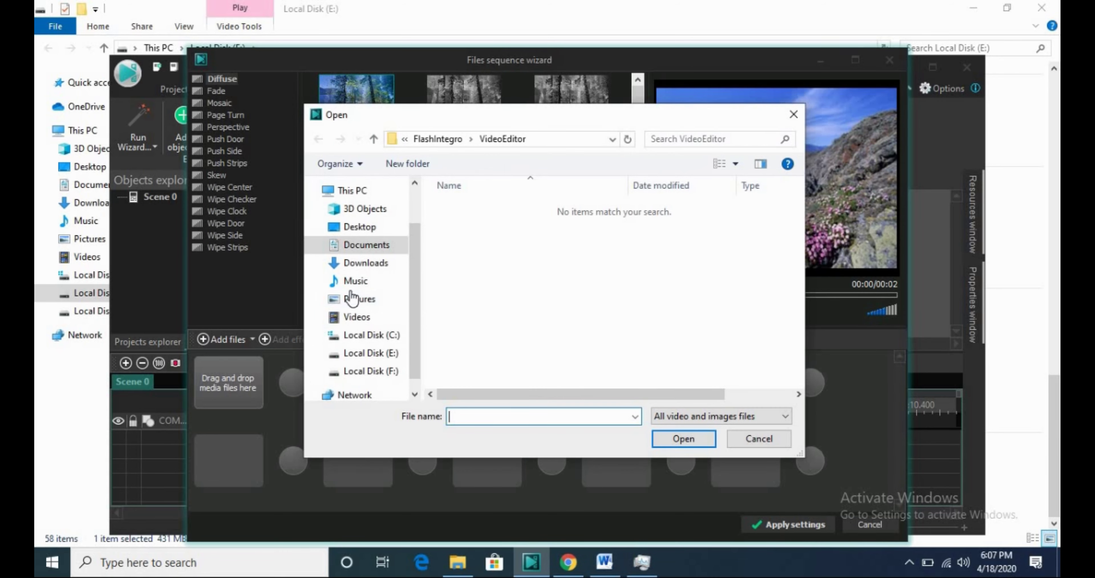
Add eight Downloads photos and the Pexels Videos 1338593 clip to the sequence
click(365, 263)
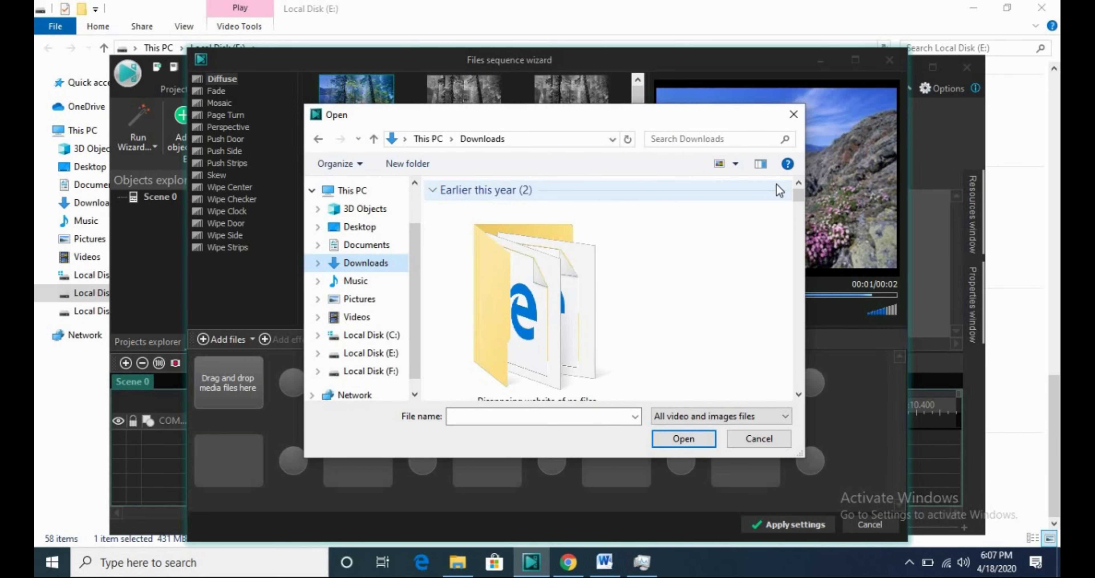
scroll(791, 330, down, 1)
scroll(791, 330, down, 15)
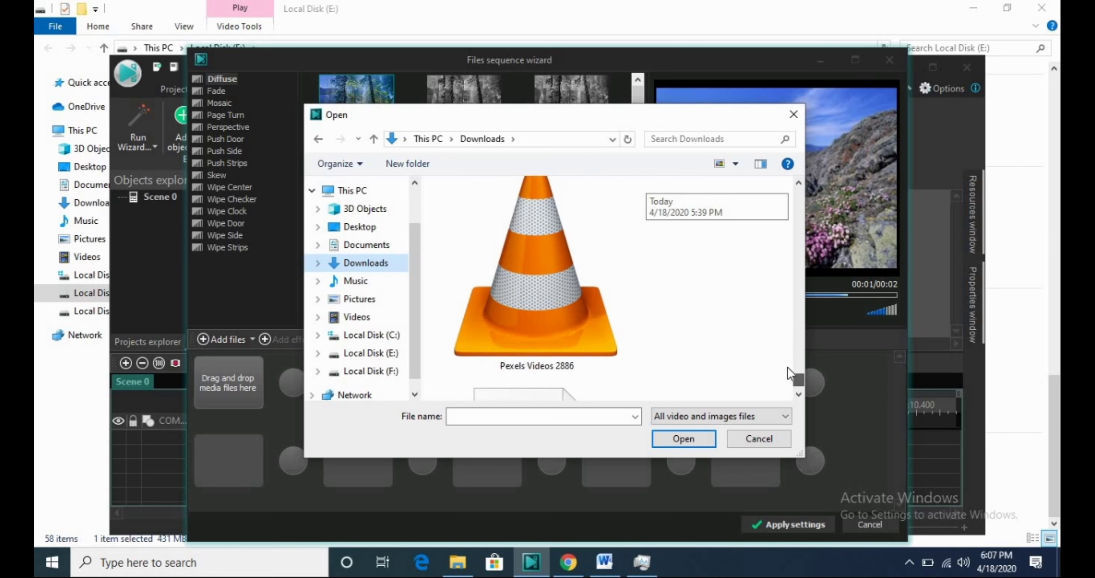
scroll(787, 361, down, 10)
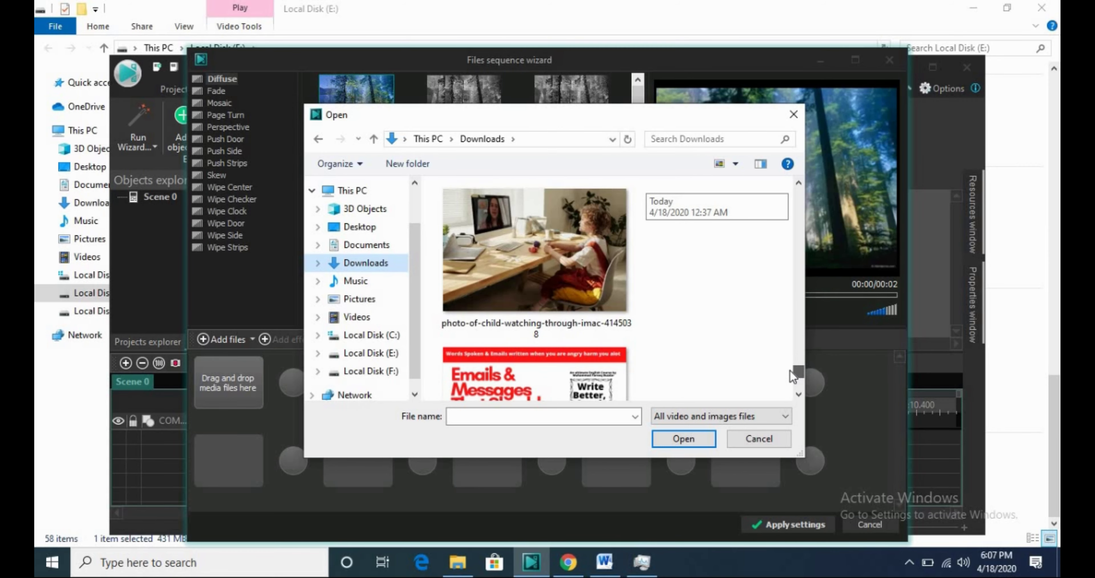
click(566, 305)
key(shift+Down)
key(shift+Down)
key(shift+Down)
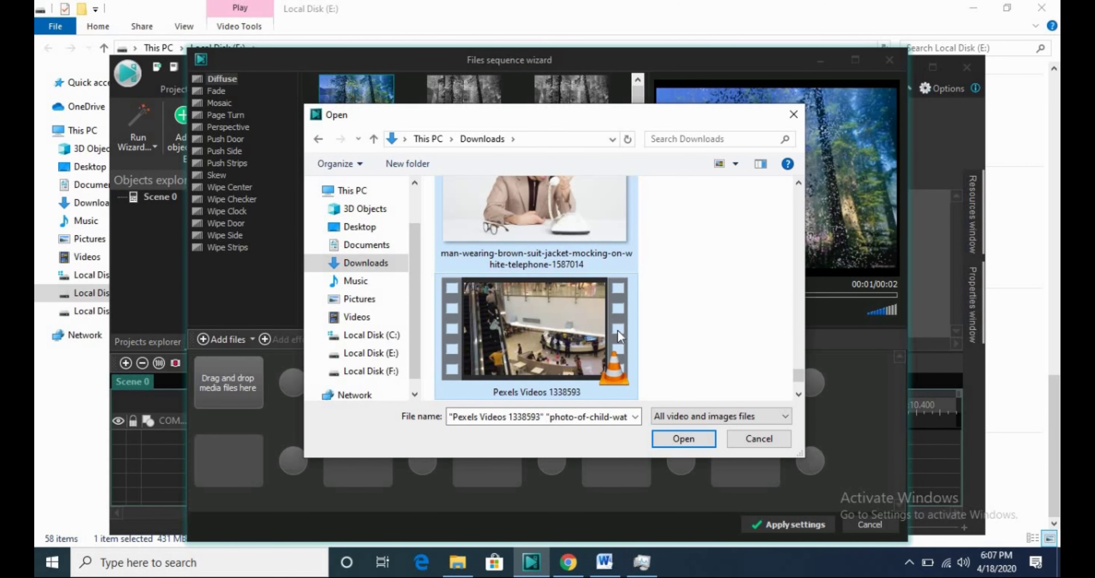
key(shift+Up)
key(shift+Down)
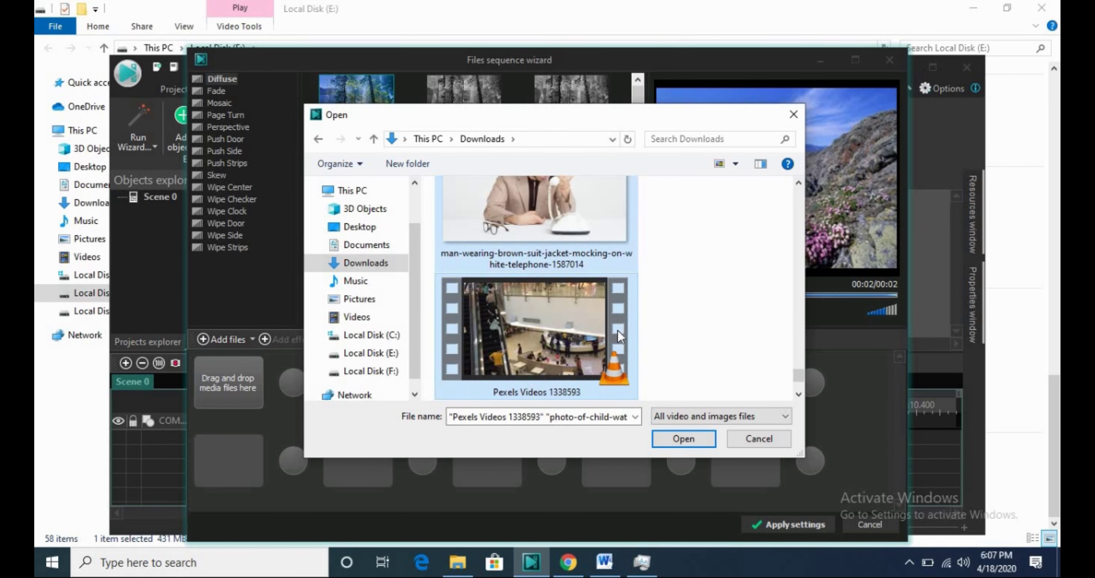
click(680, 439)
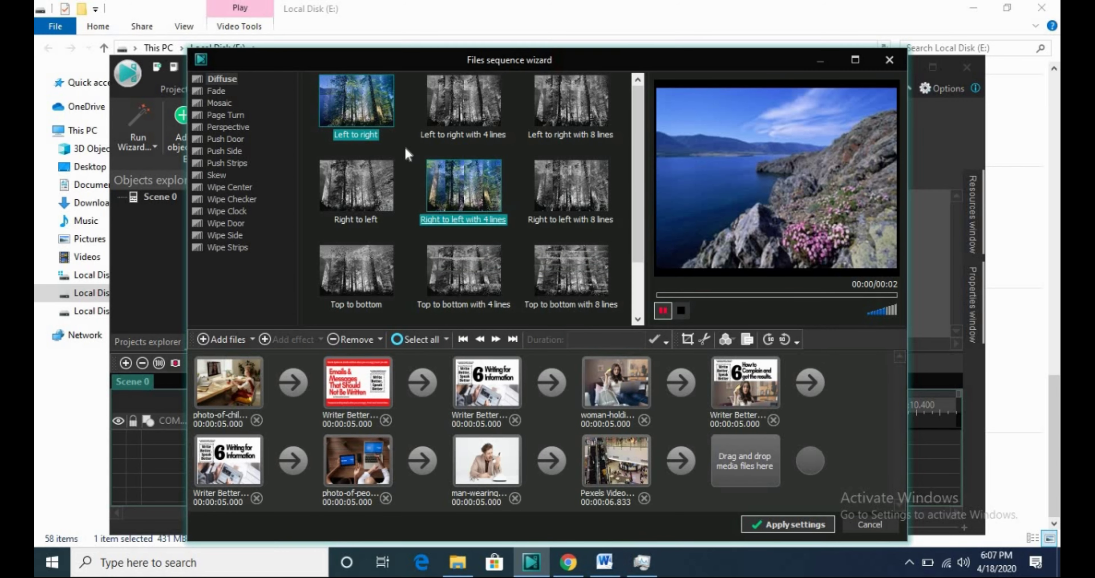
Select all sequence clips, adjust the transitions, and apply to create Sprite 1 on Layer 1
click(859, 62)
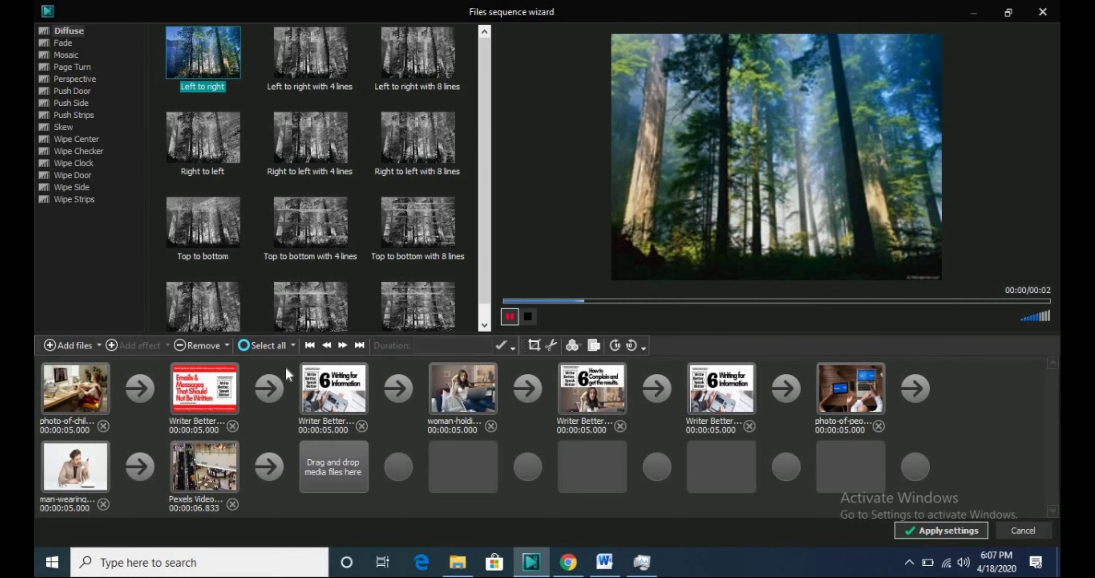
click(260, 344)
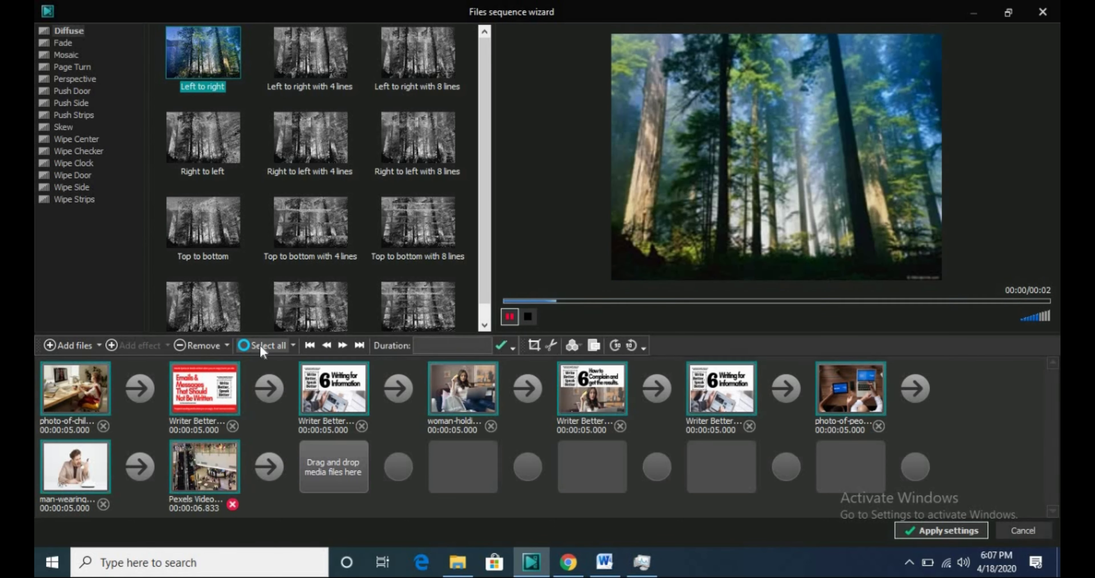
click(914, 392)
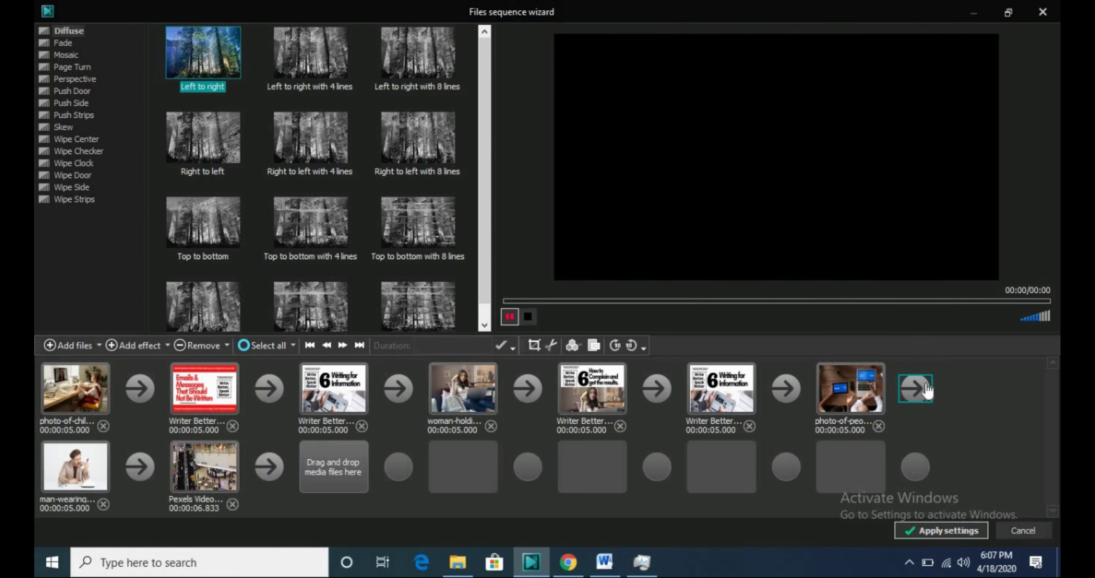
click(257, 465)
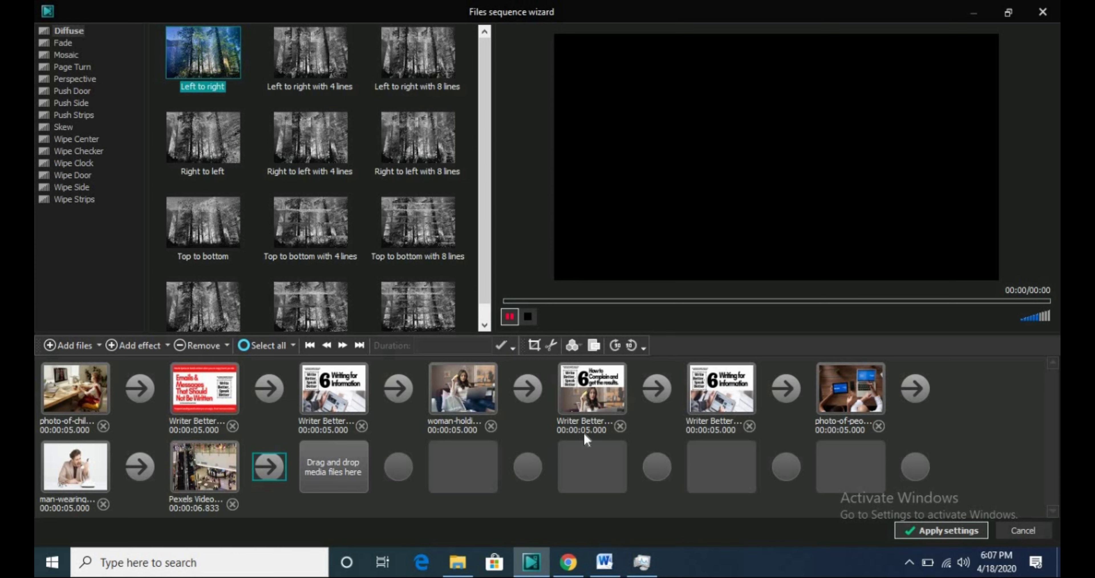
click(950, 527)
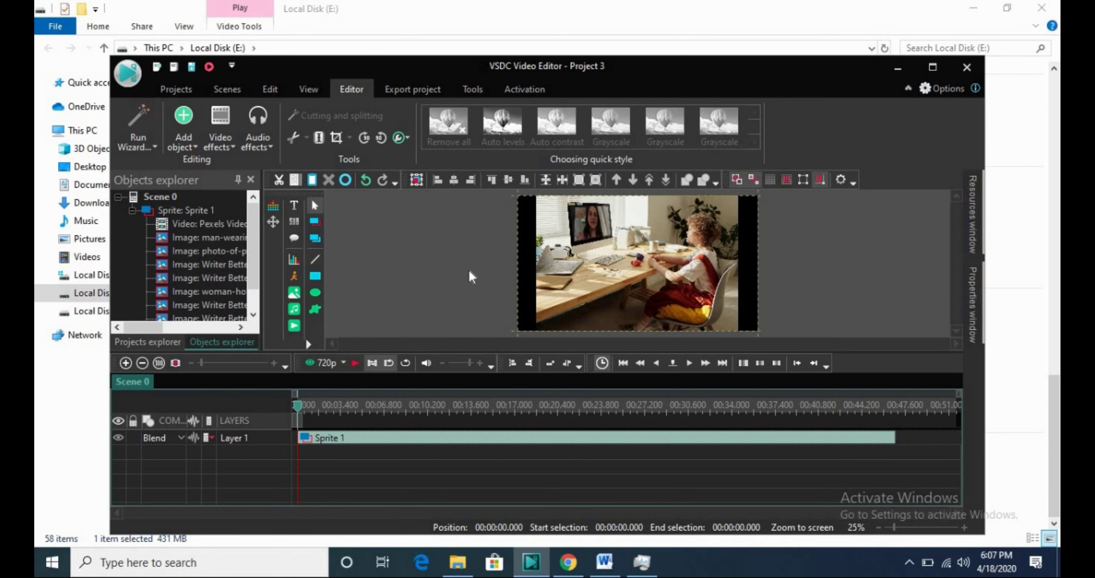
Preview the slideshow sprite to 00:00:06.600, then switch to File Explorer
click(355, 363)
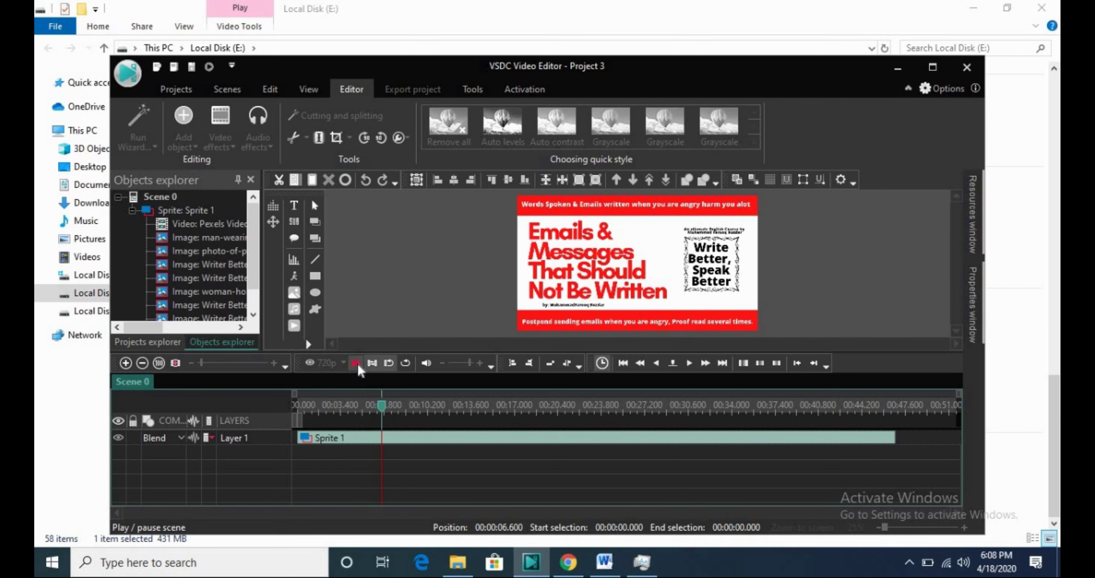
click(355, 363)
click(464, 564)
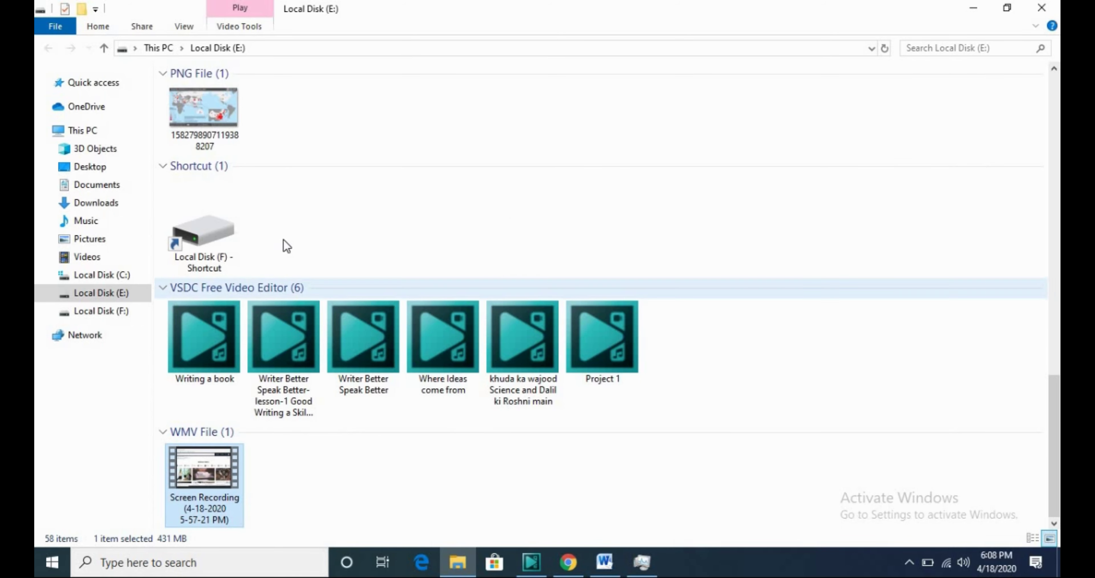
Drag the MBA in 8 Minutes video from Downloads onto the Project 3 timeline as Layer 4
click(110, 204)
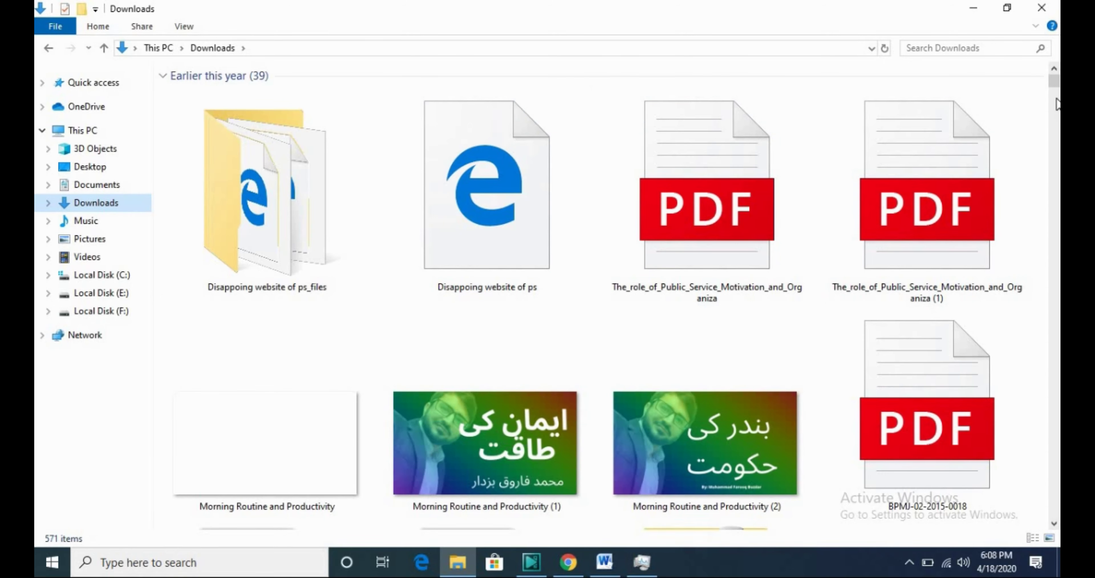
drag(1058, 83, 1055, 206)
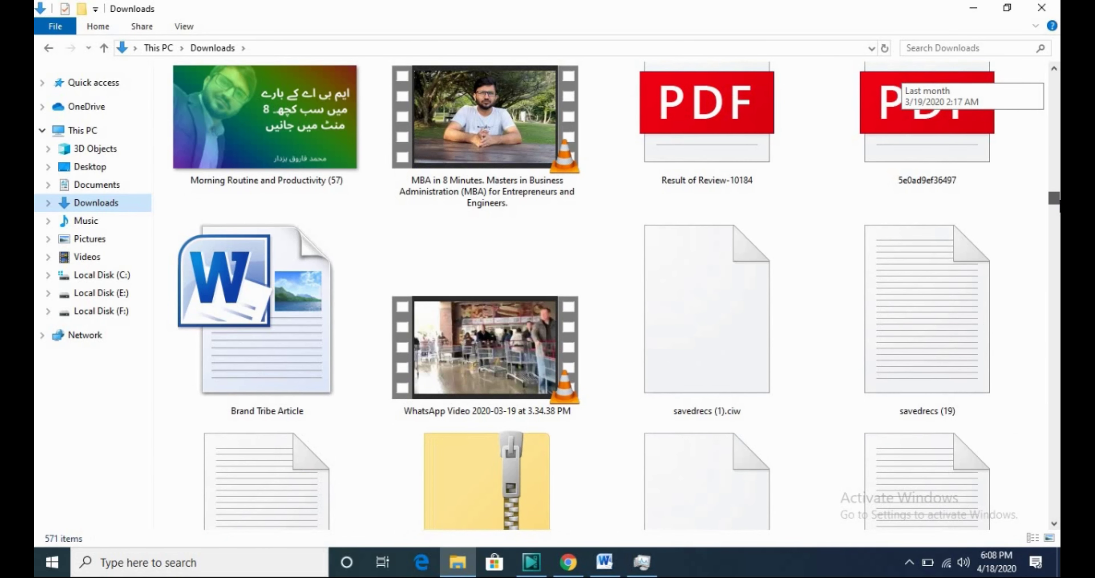
drag(541, 142, 532, 430)
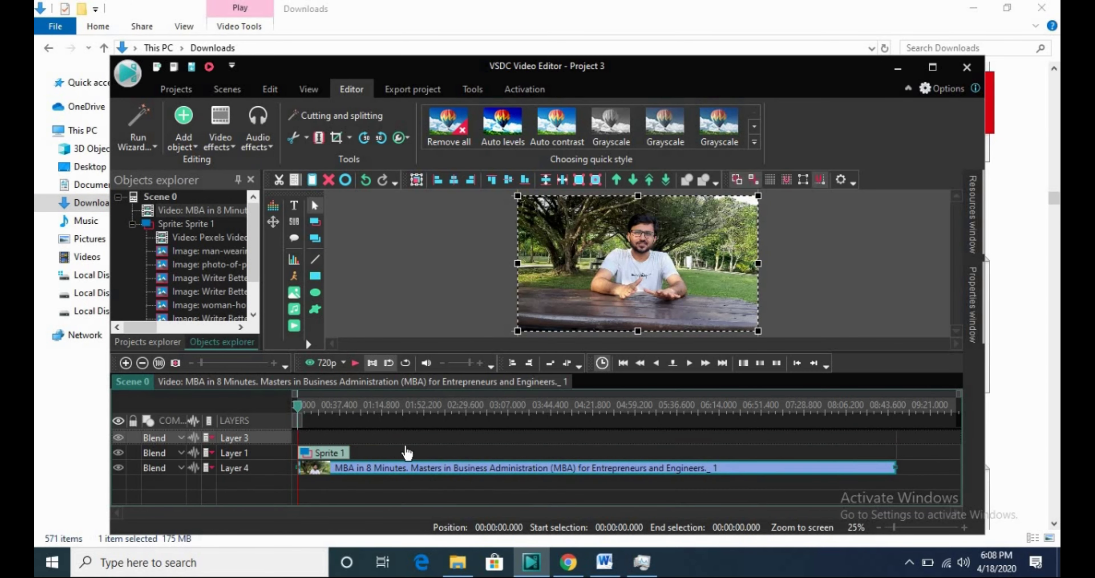
Preview the project with the MBA clip, then open export settings for Project 3.mp4 (Android 19.5:9)
click(354, 362)
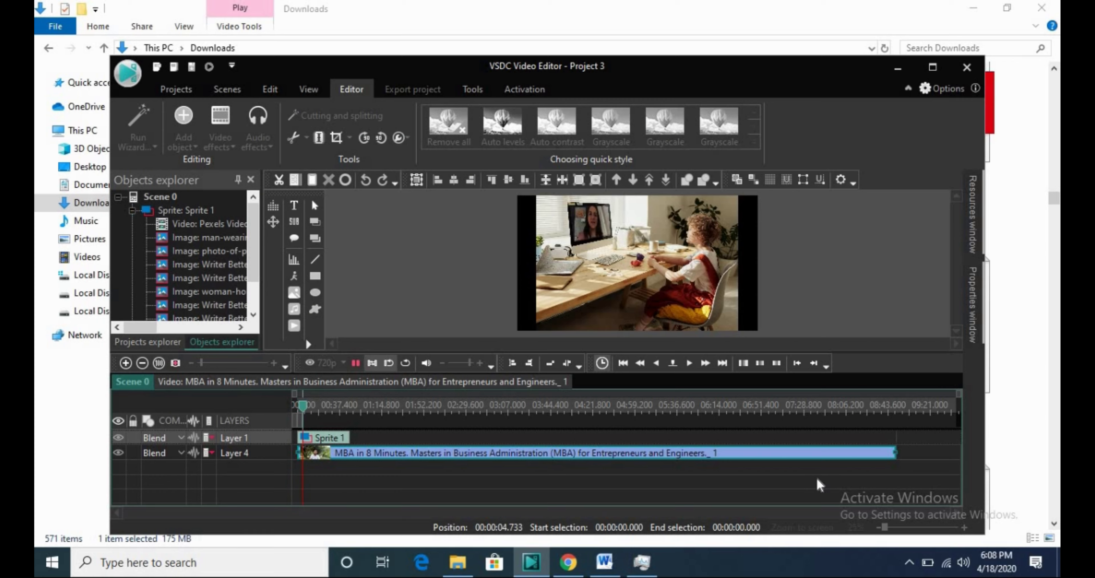
click(355, 362)
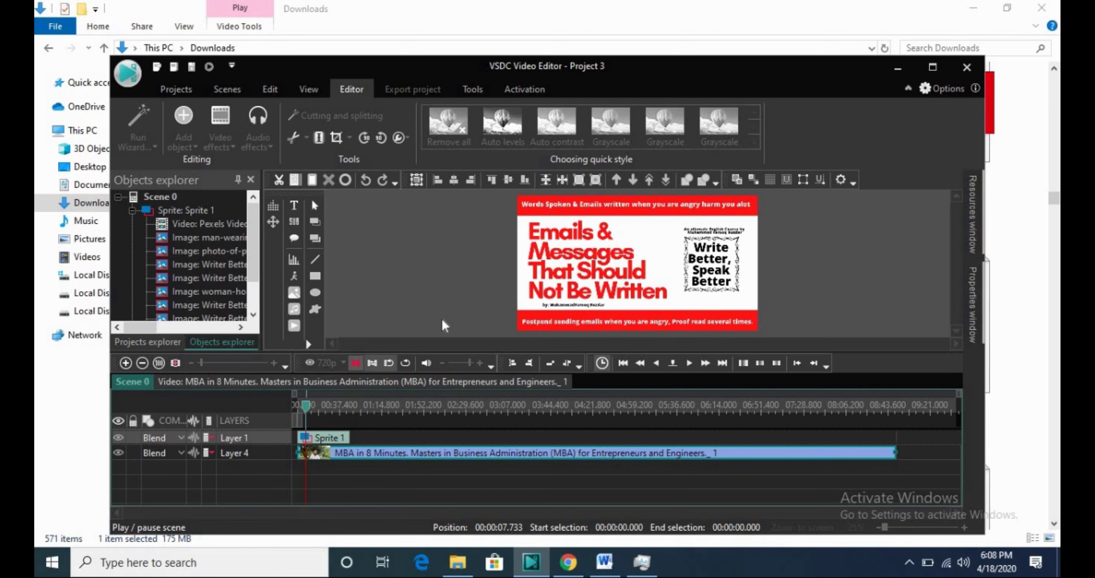
click(414, 90)
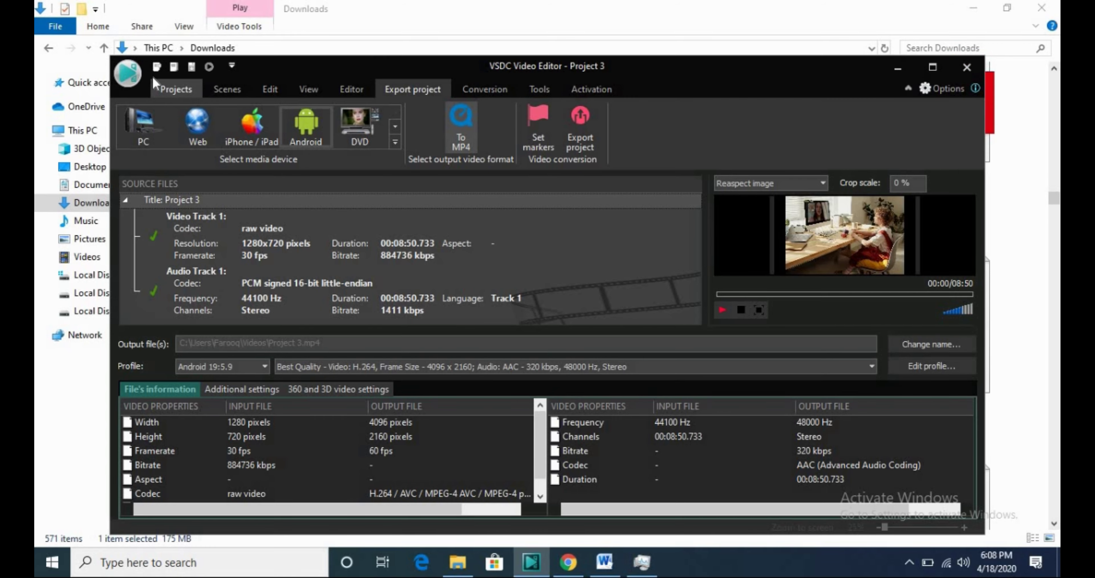
Create a new Project 4 at HD 1280x720, 30 fps using the Screen capture type
click(169, 87)
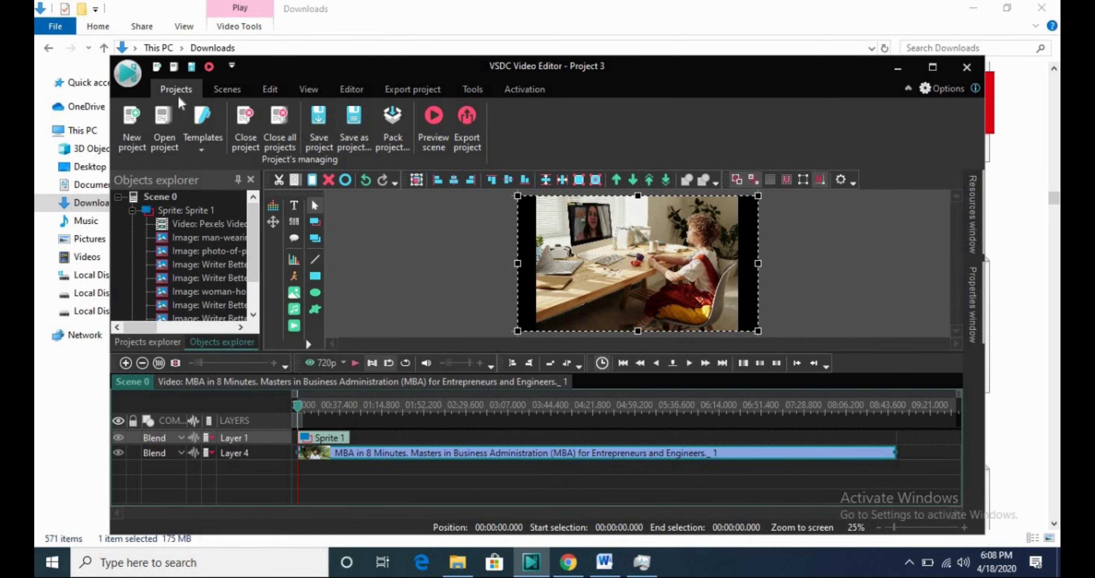
click(129, 120)
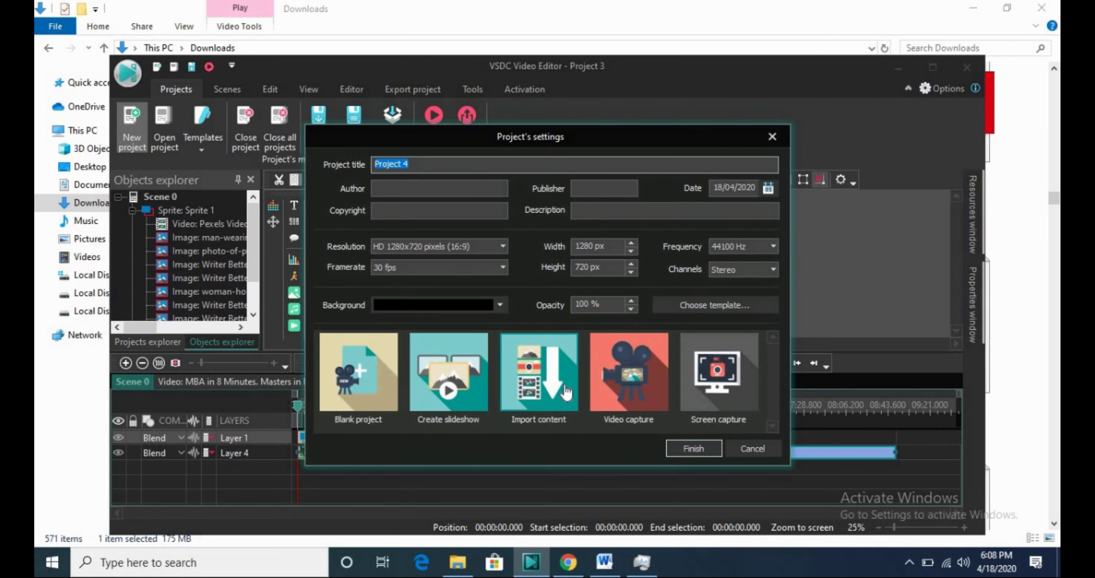
click(706, 378)
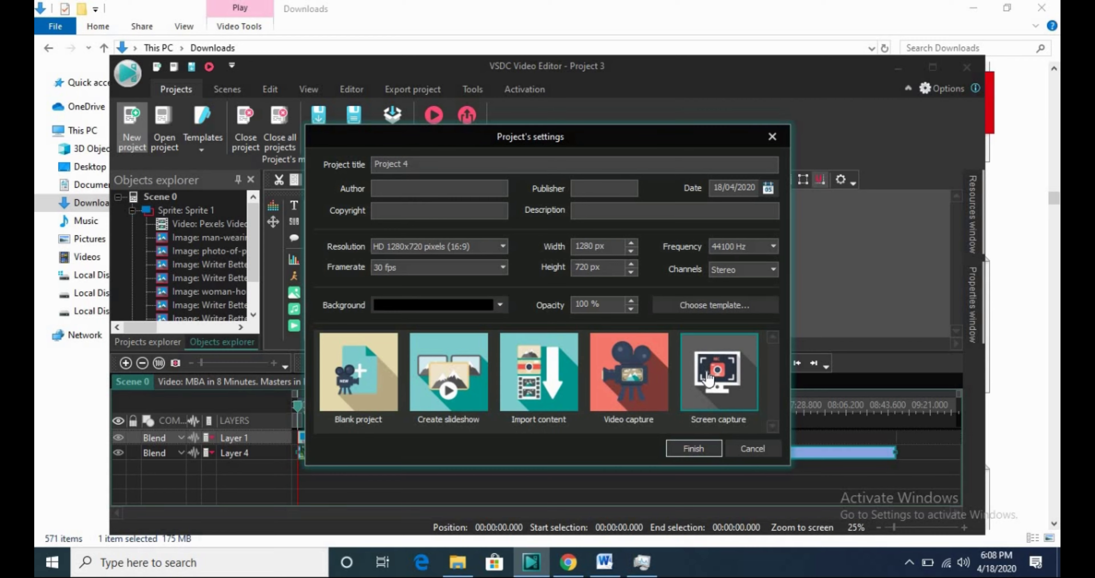